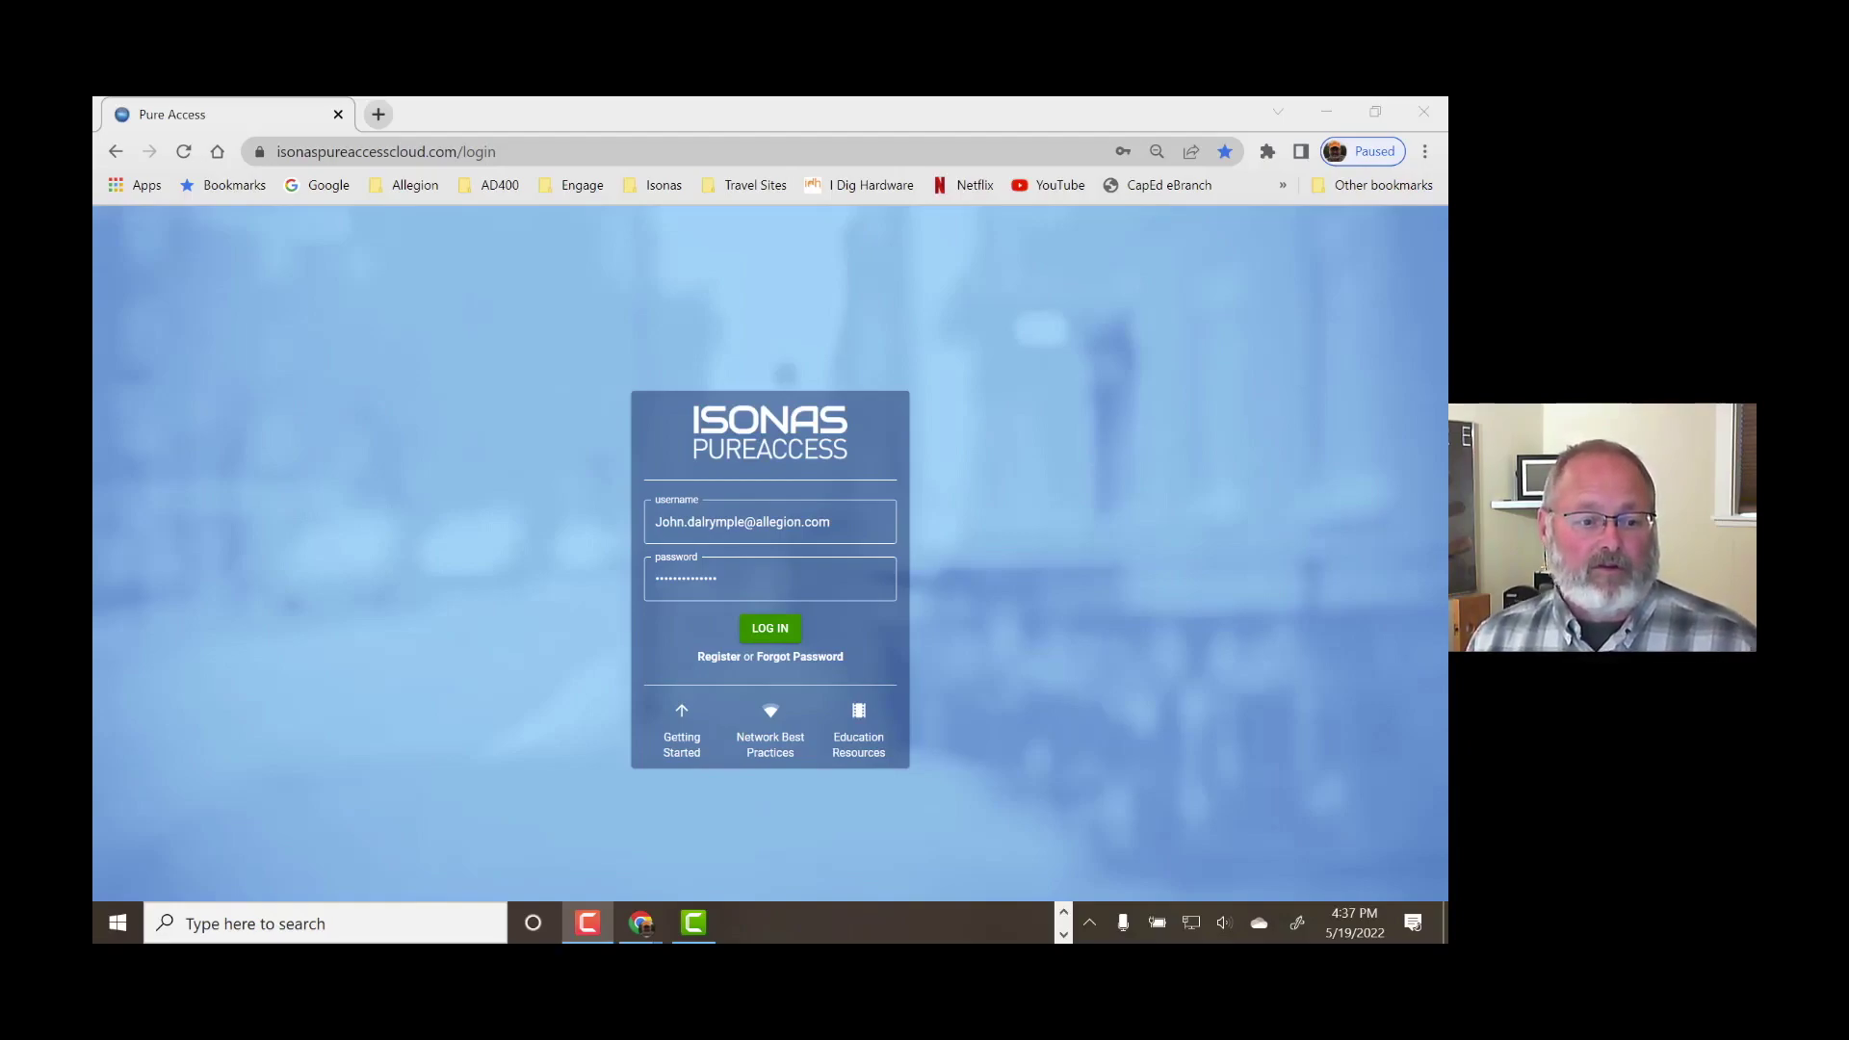
Log in with the prefilled credentials and select the AAAImportAuto tenant.
left_click(784, 628)
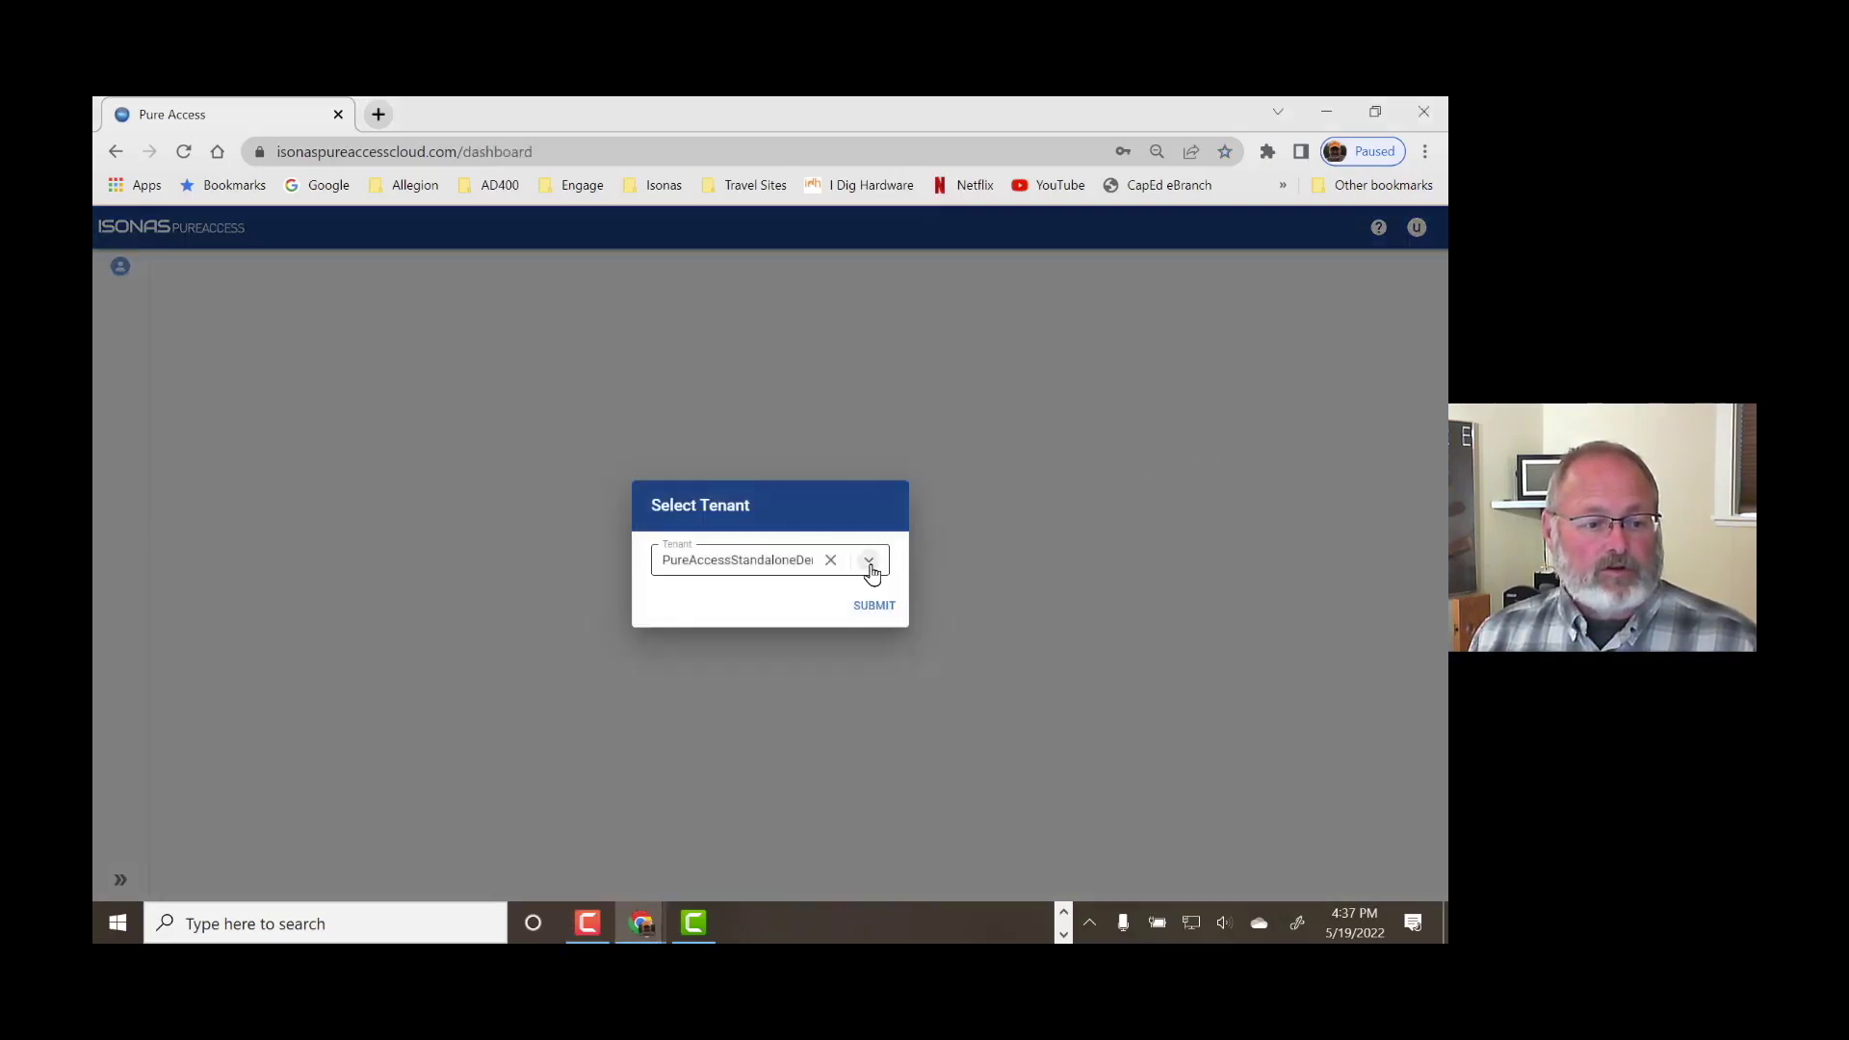
left_click(869, 566)
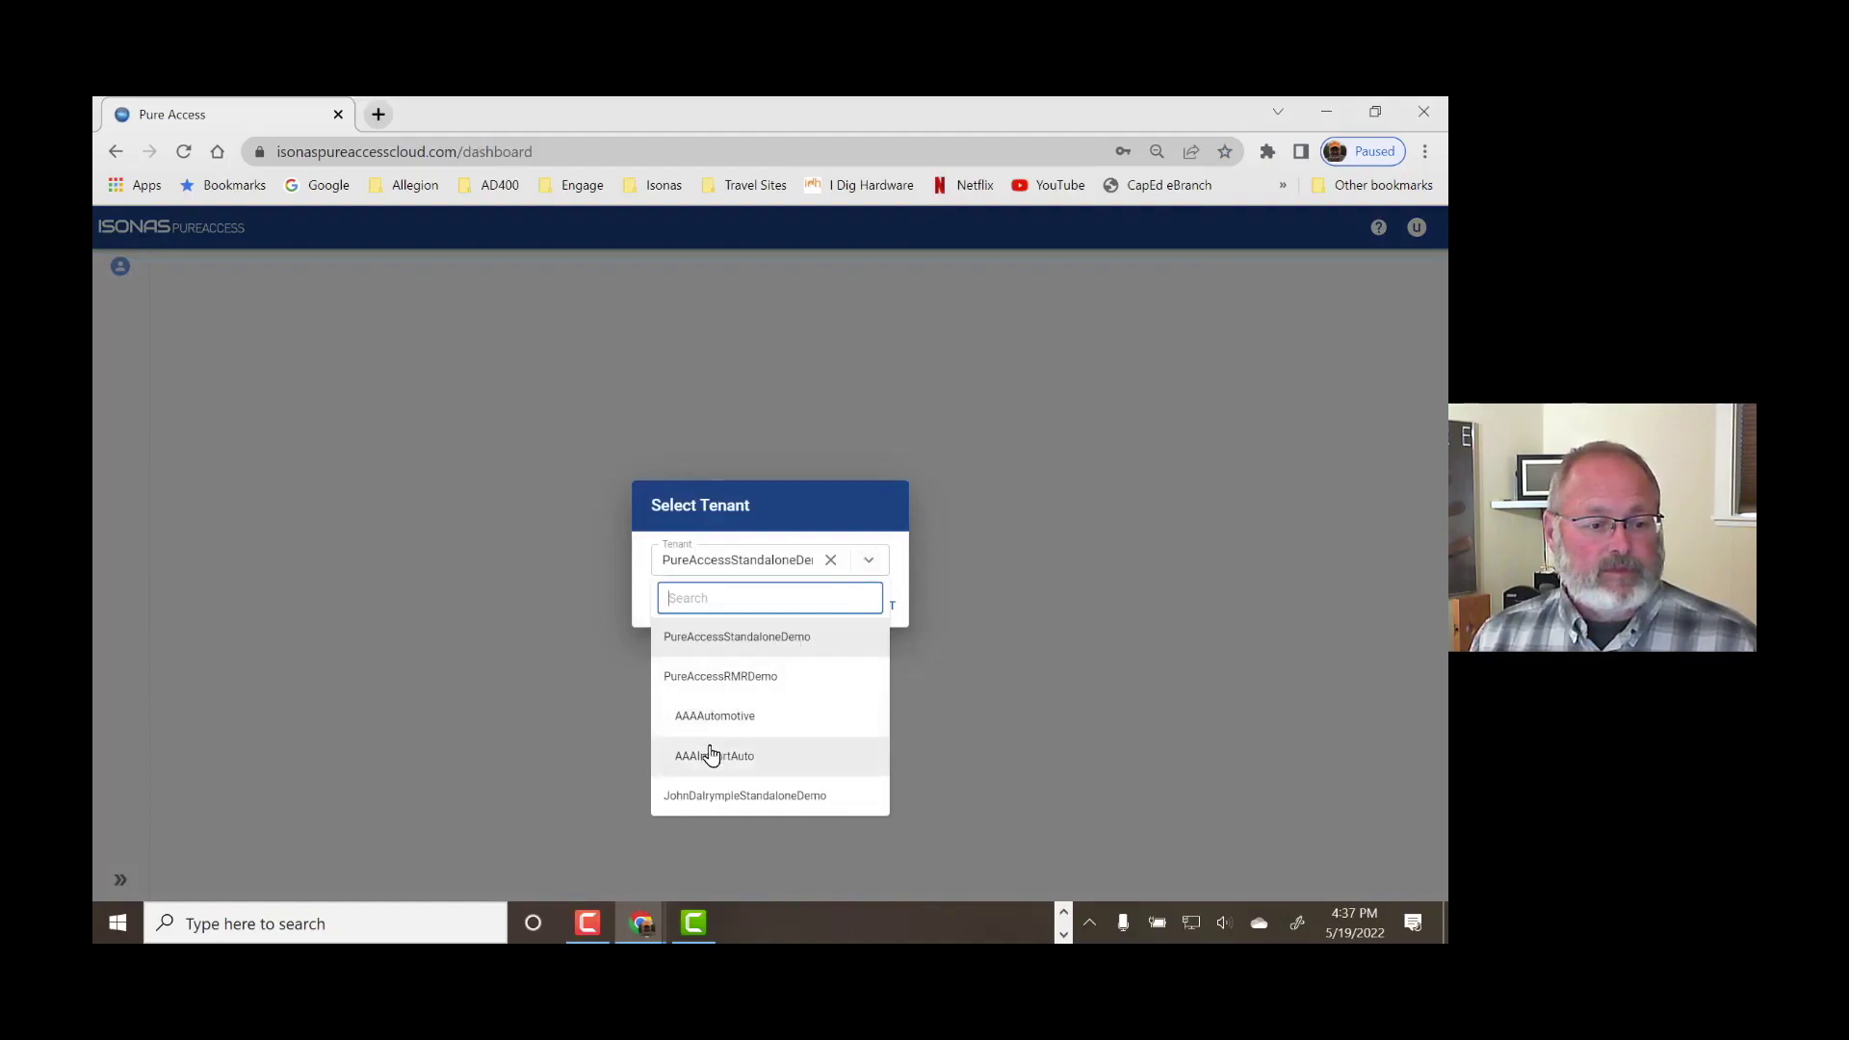
left_click(712, 756)
left_click(871, 605)
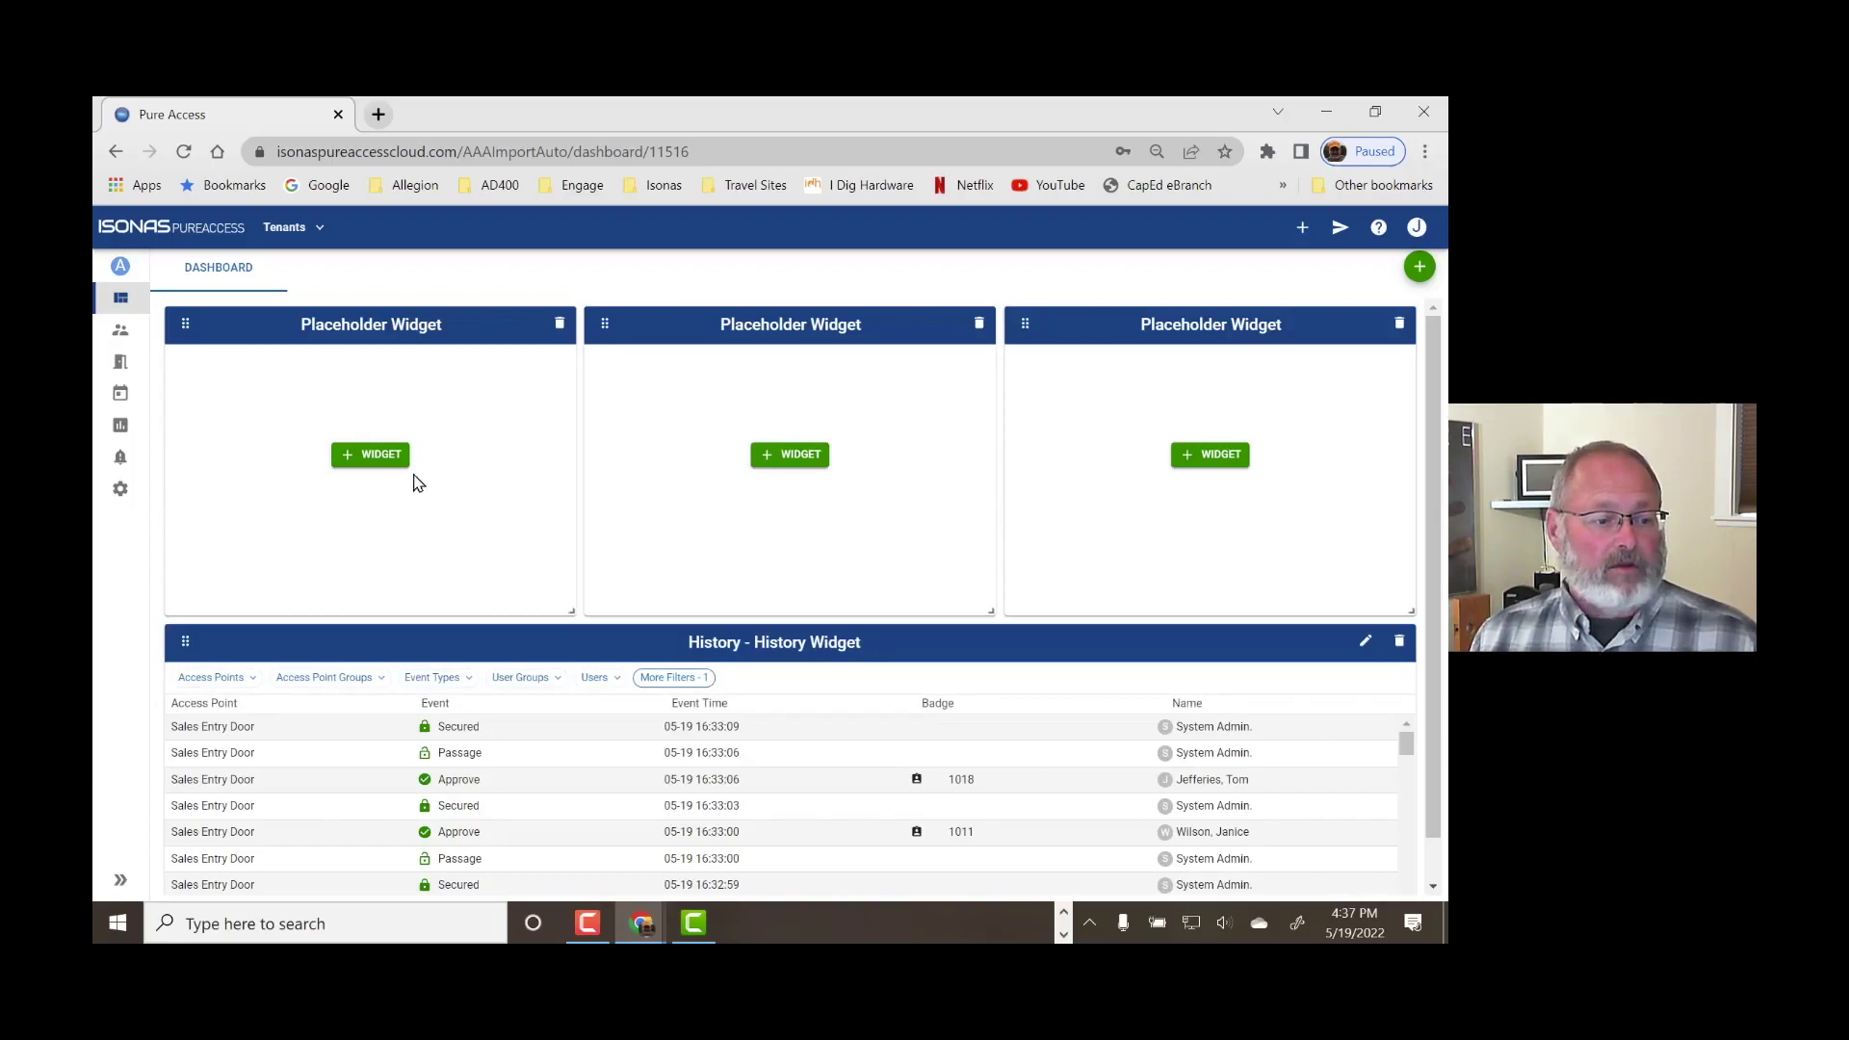
In the alert settings, disable every alert type except Credential Rejected.
left_click(121, 459)
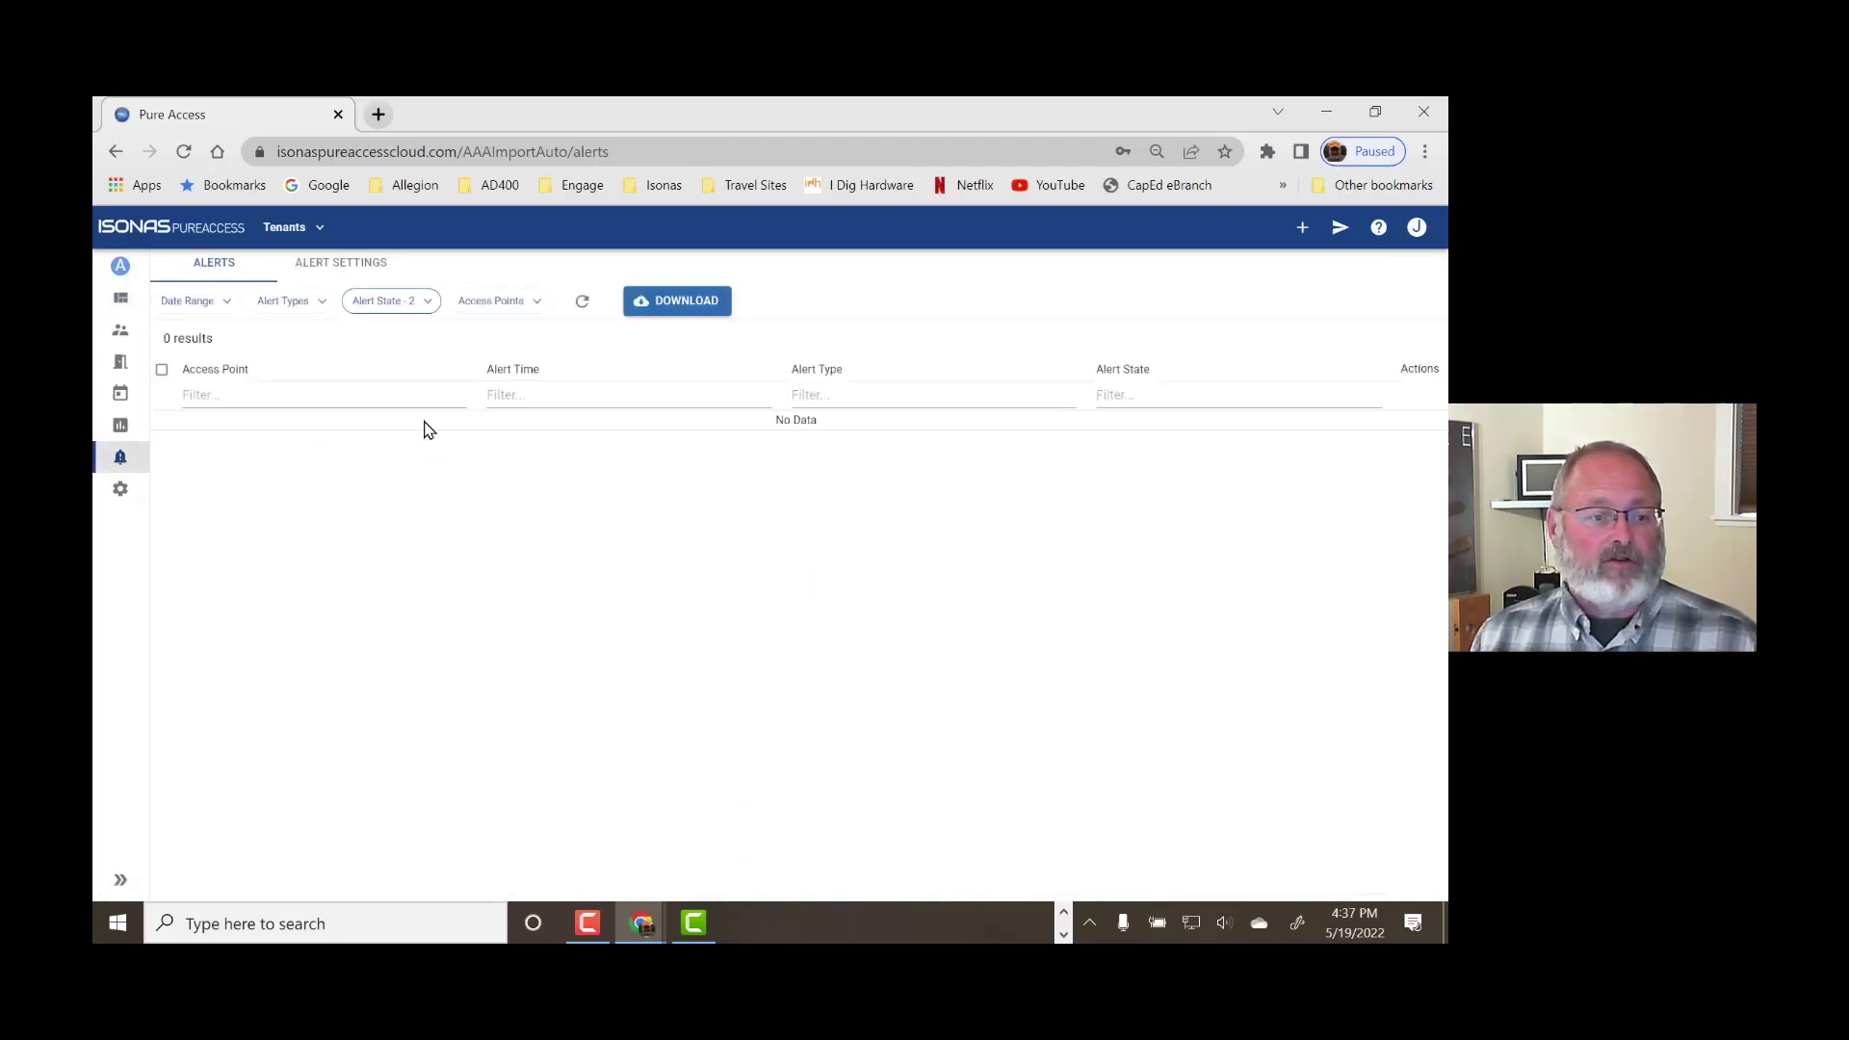
left_click(348, 273)
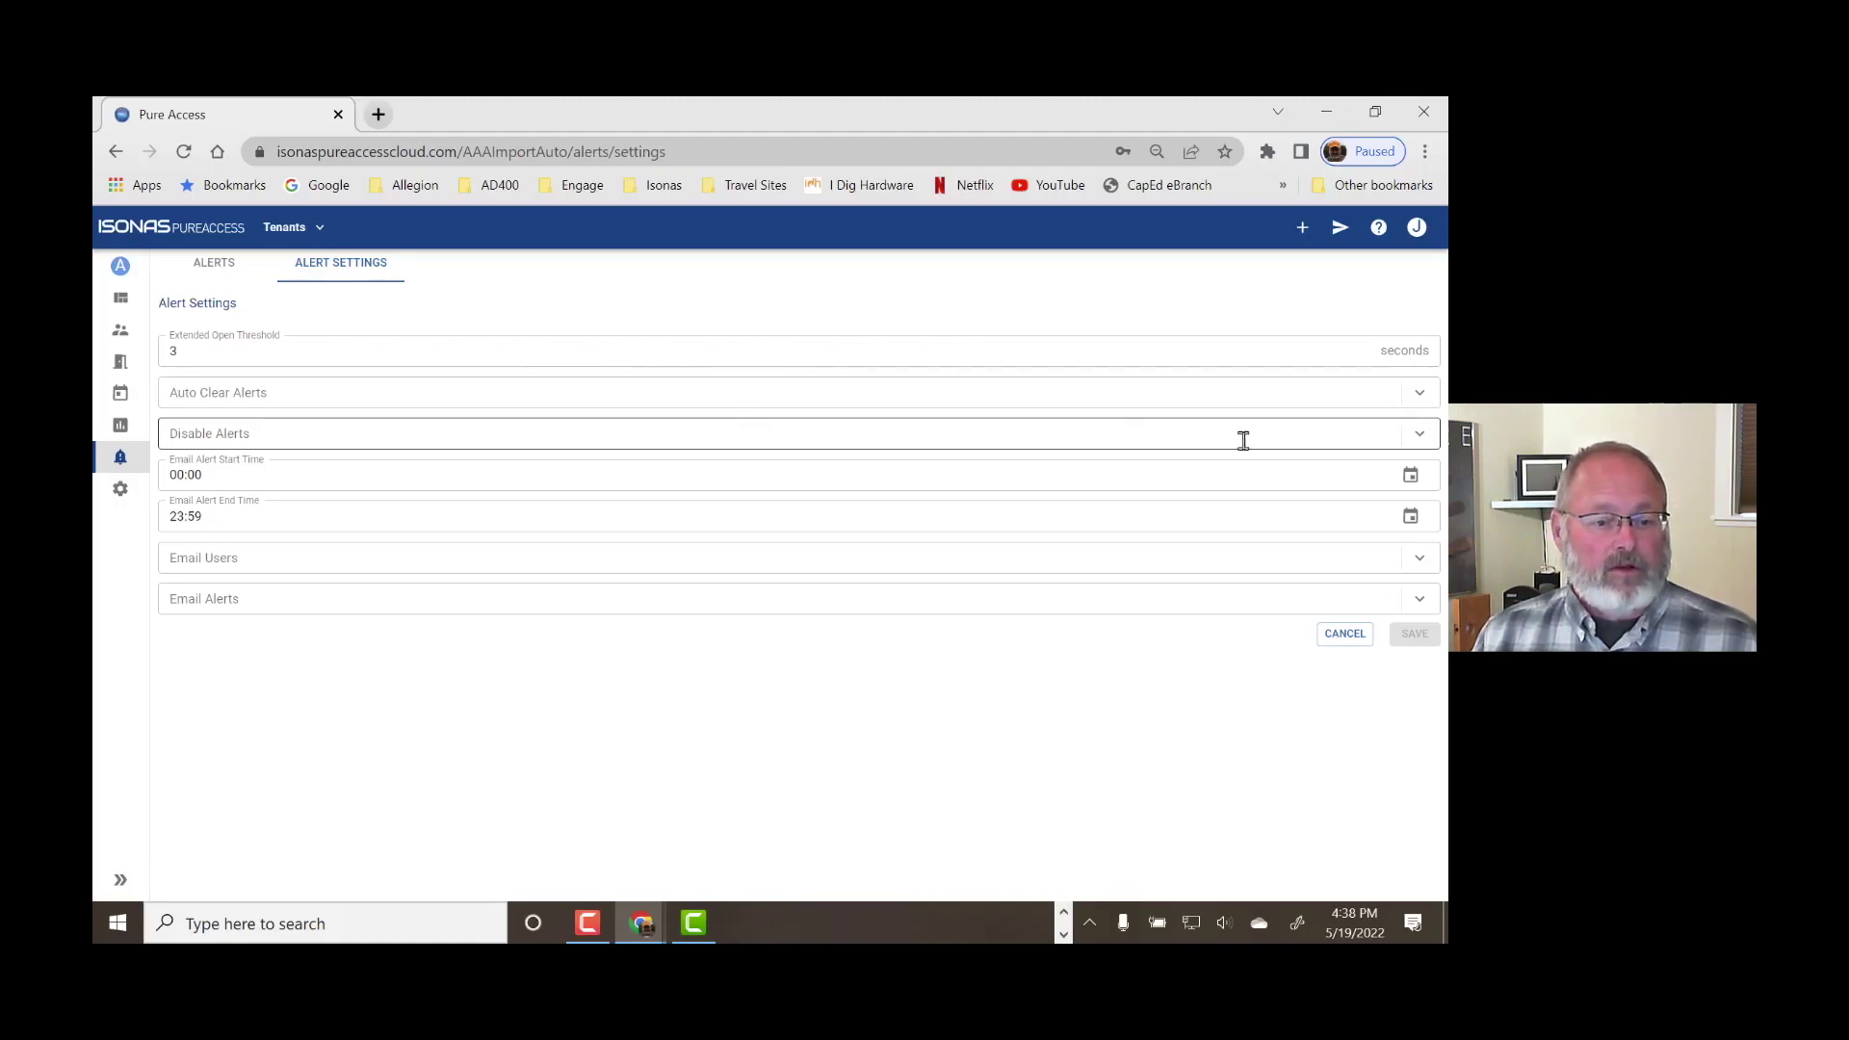
left_click(1421, 441)
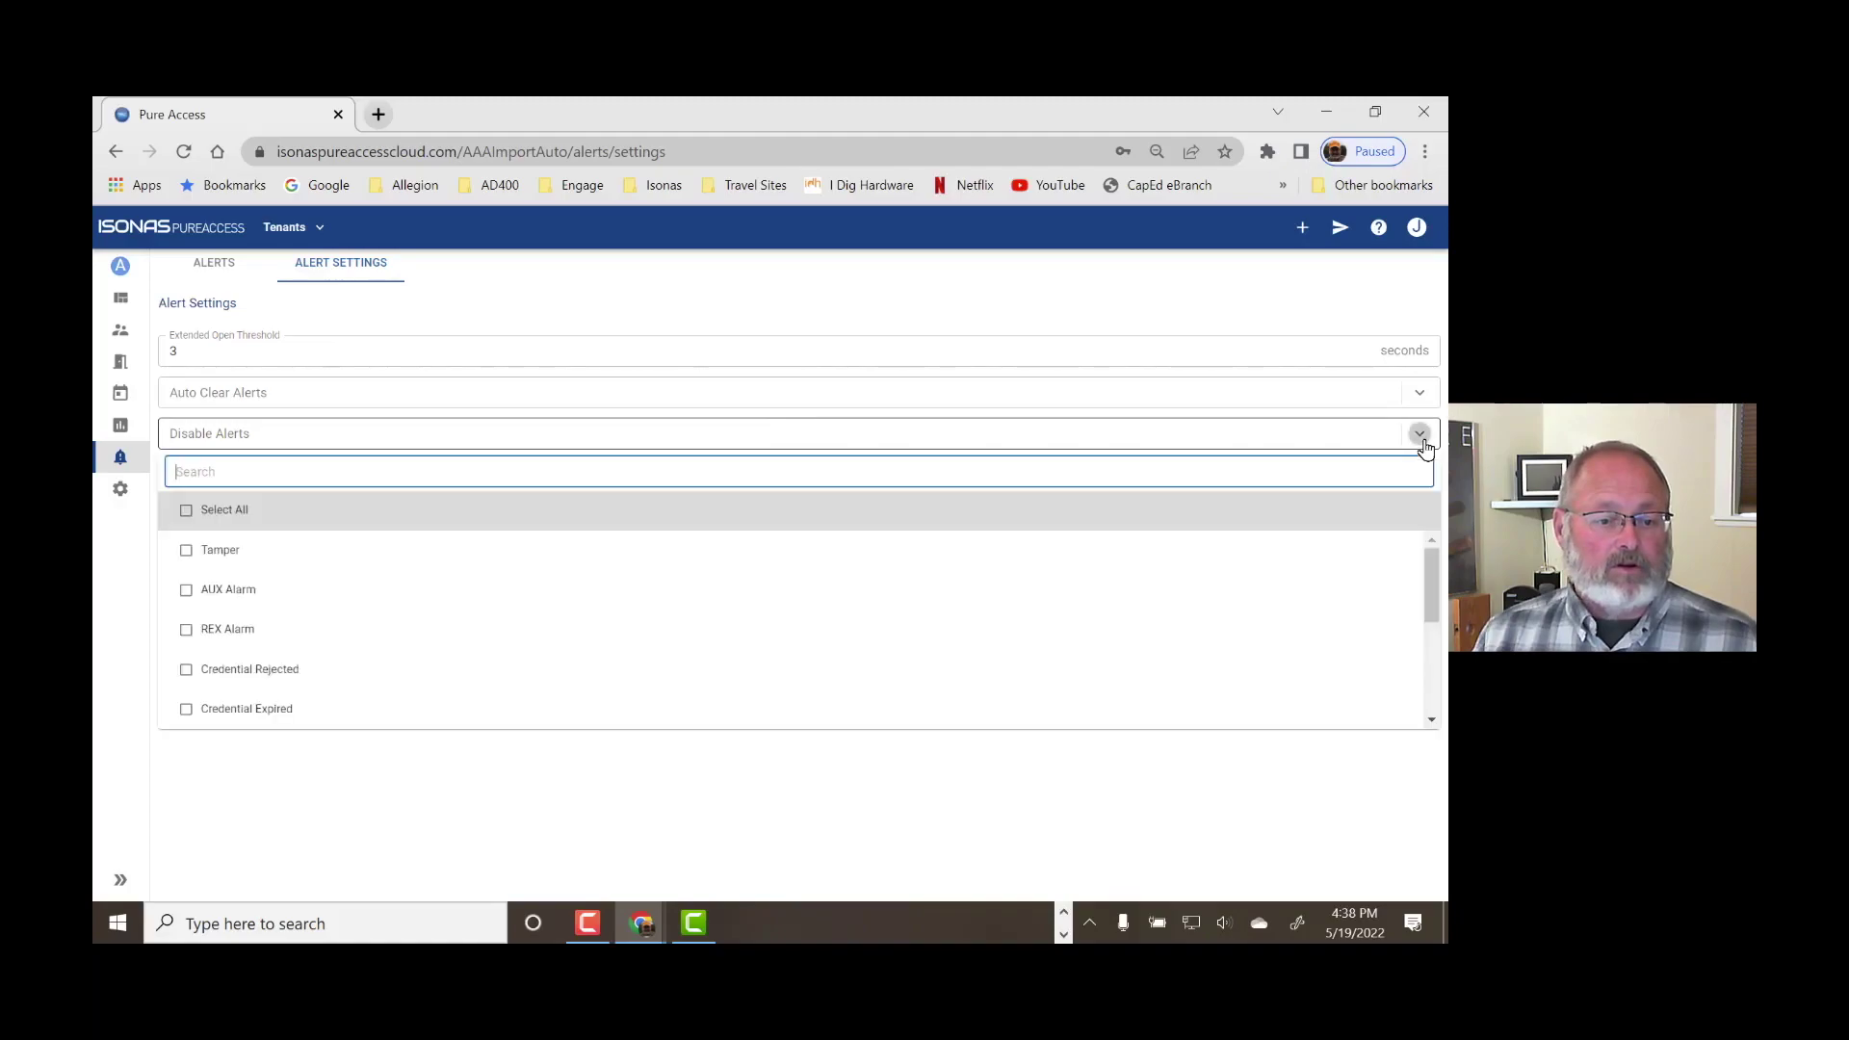
left_click(229, 519)
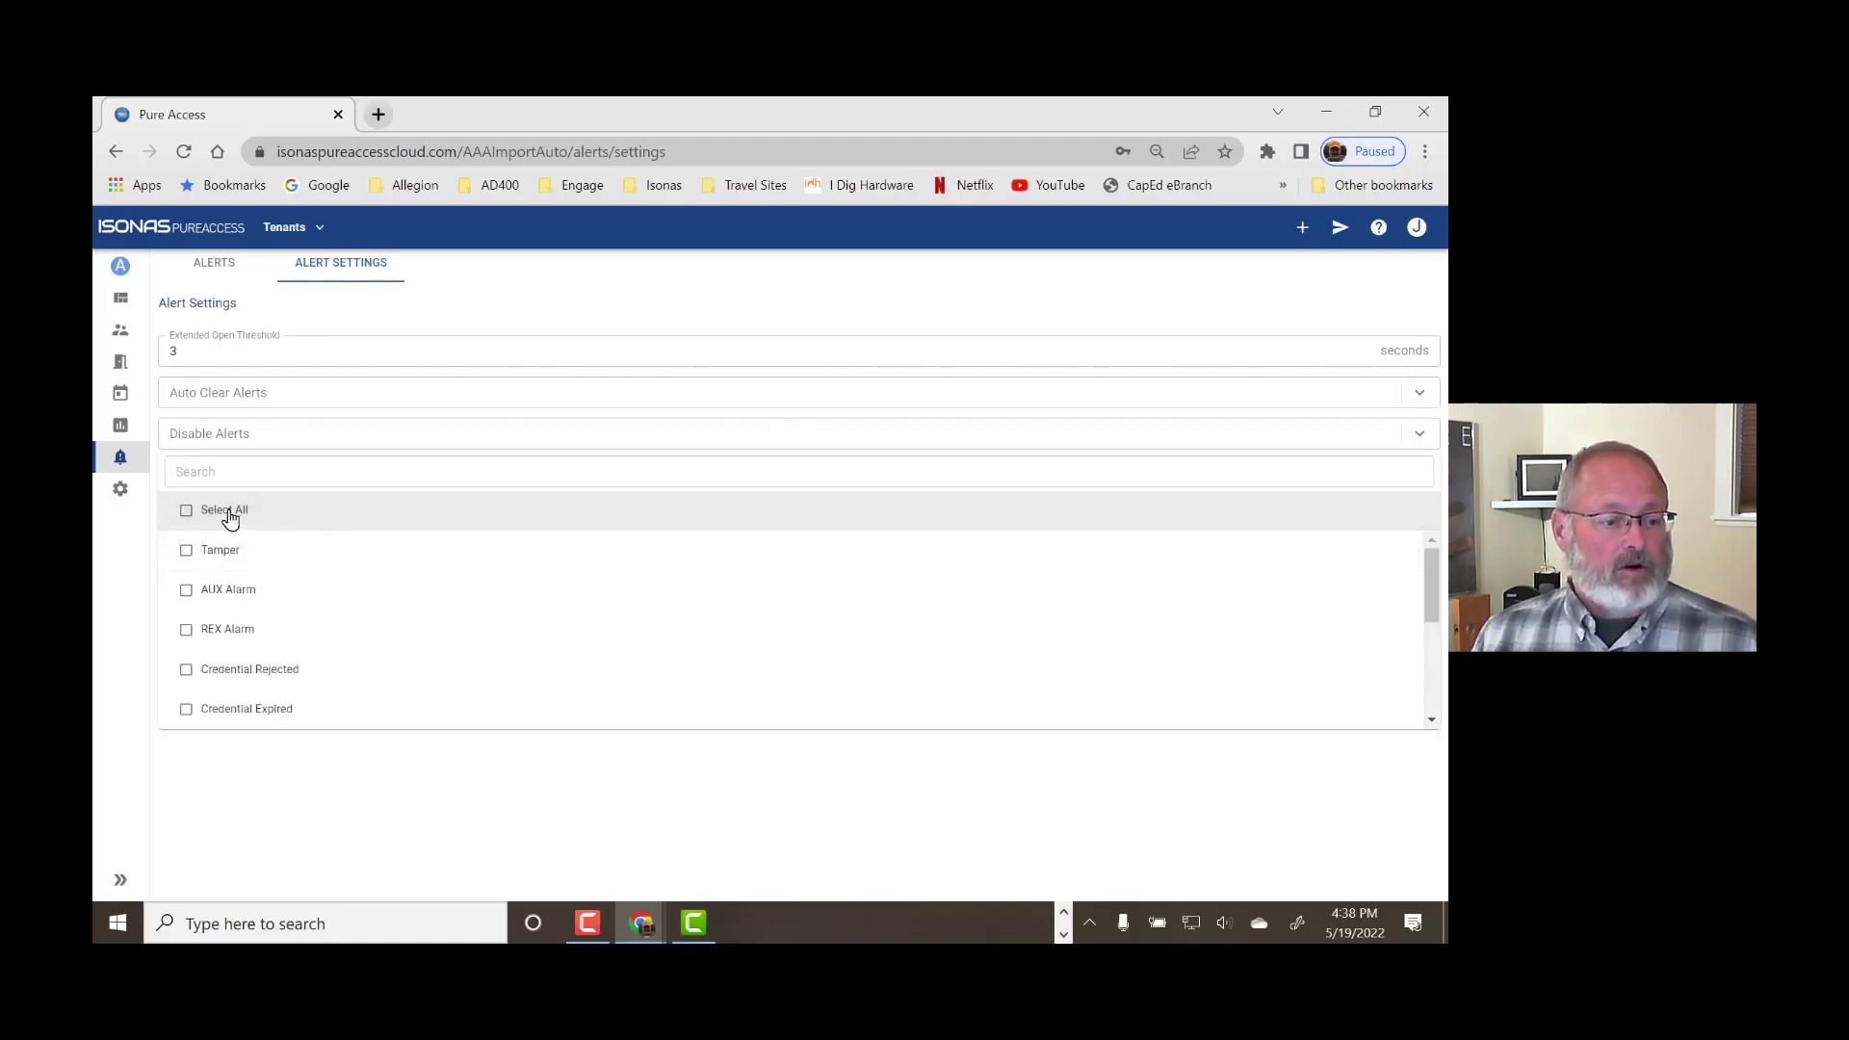
left_click(229, 518)
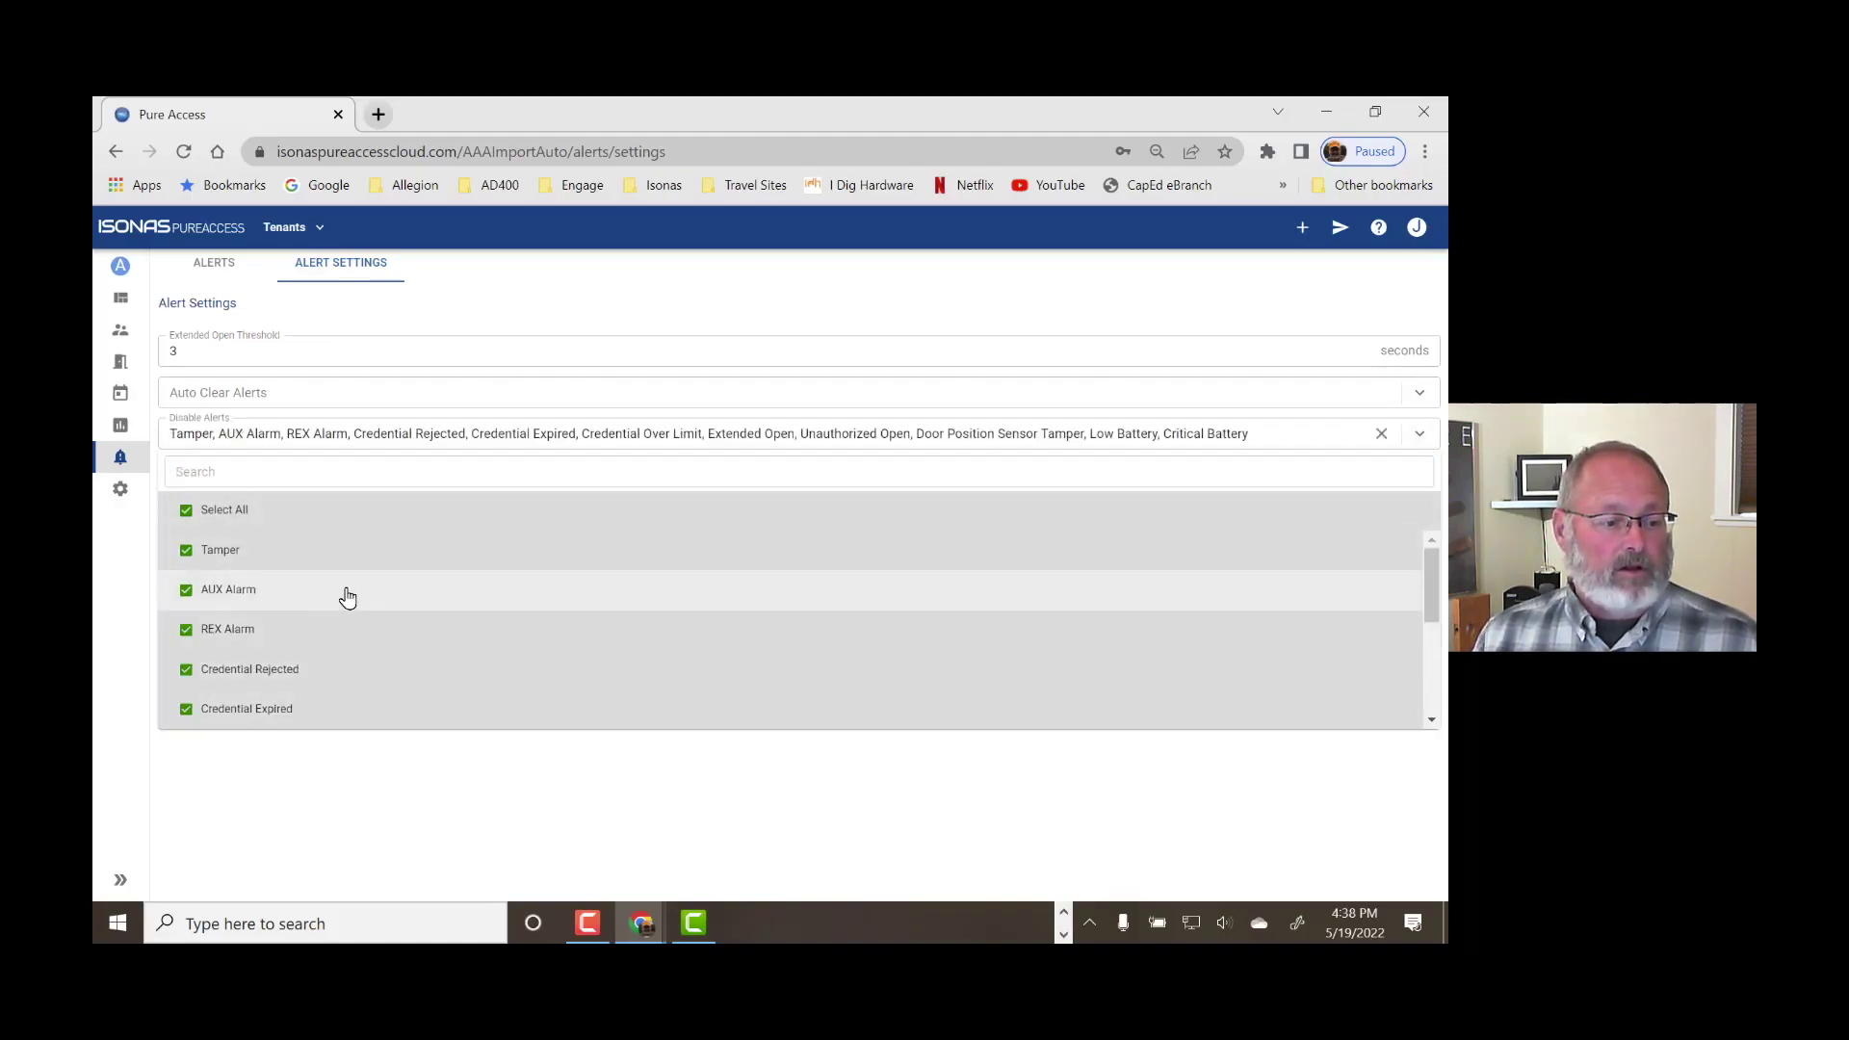
left_click(185, 671)
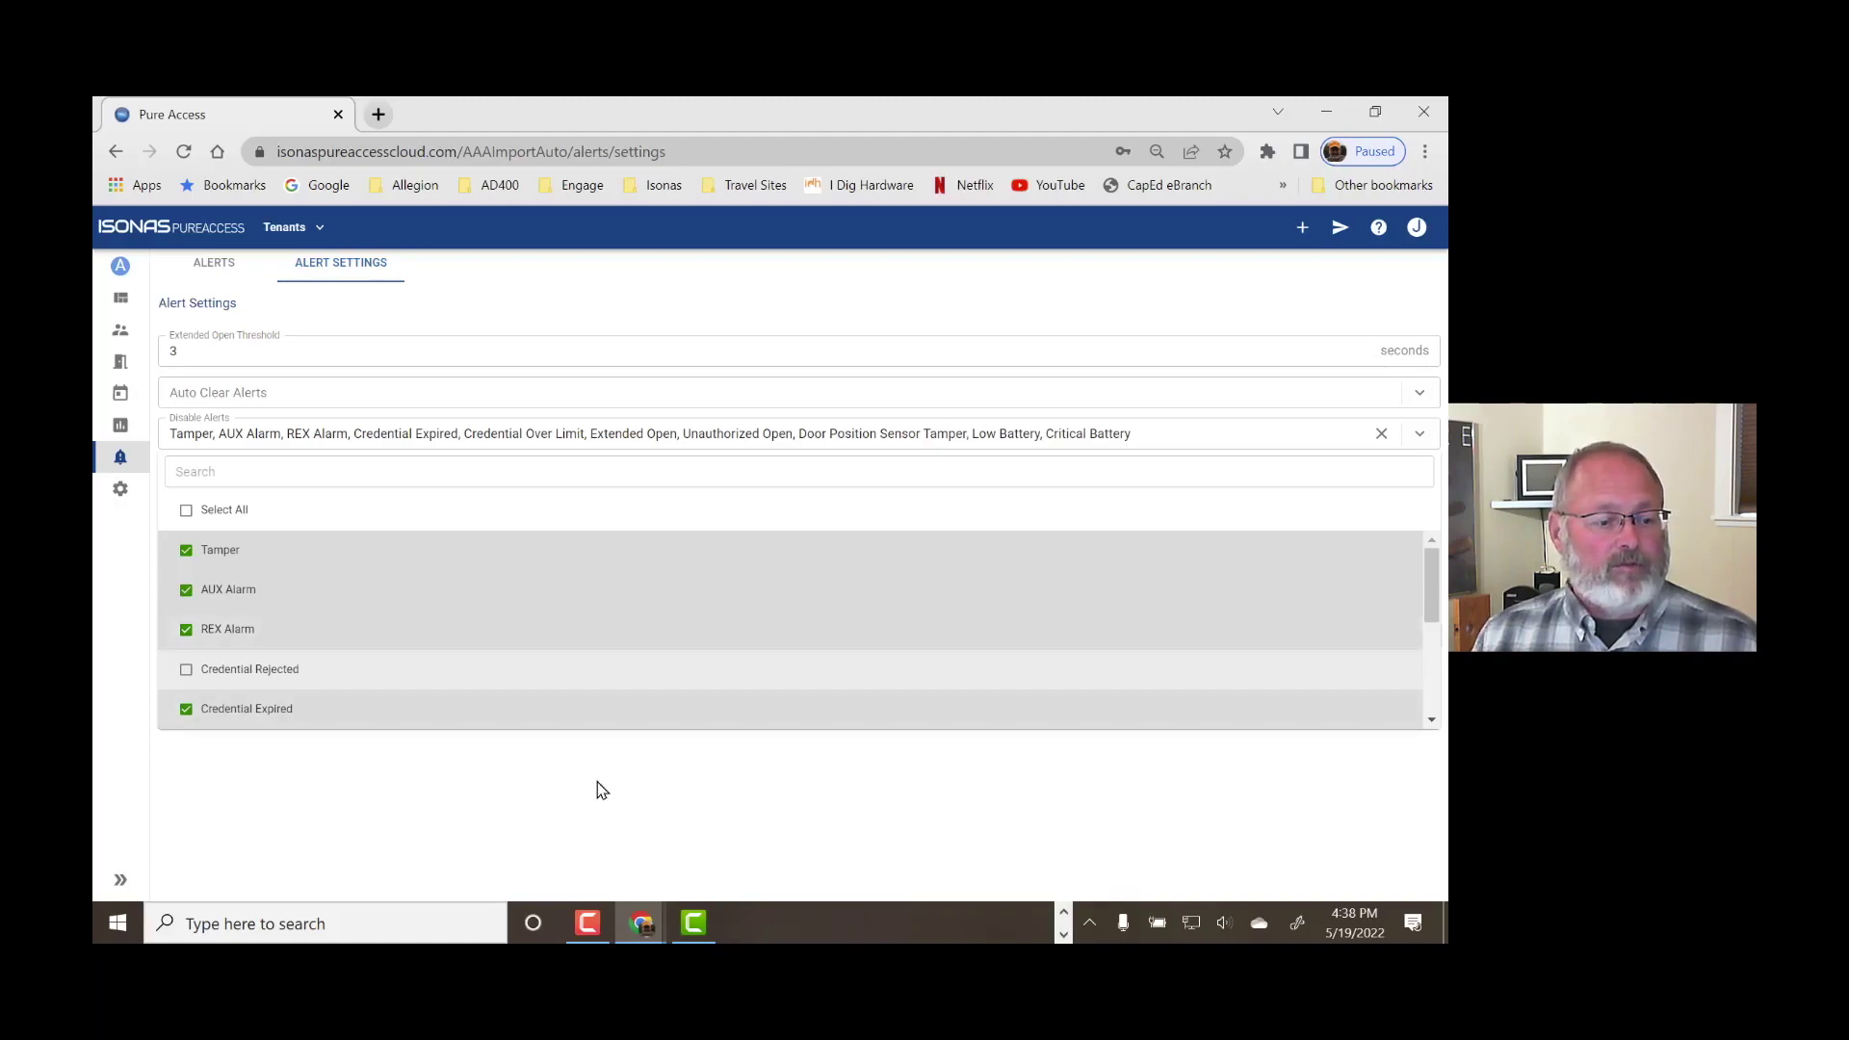
left_click(649, 801)
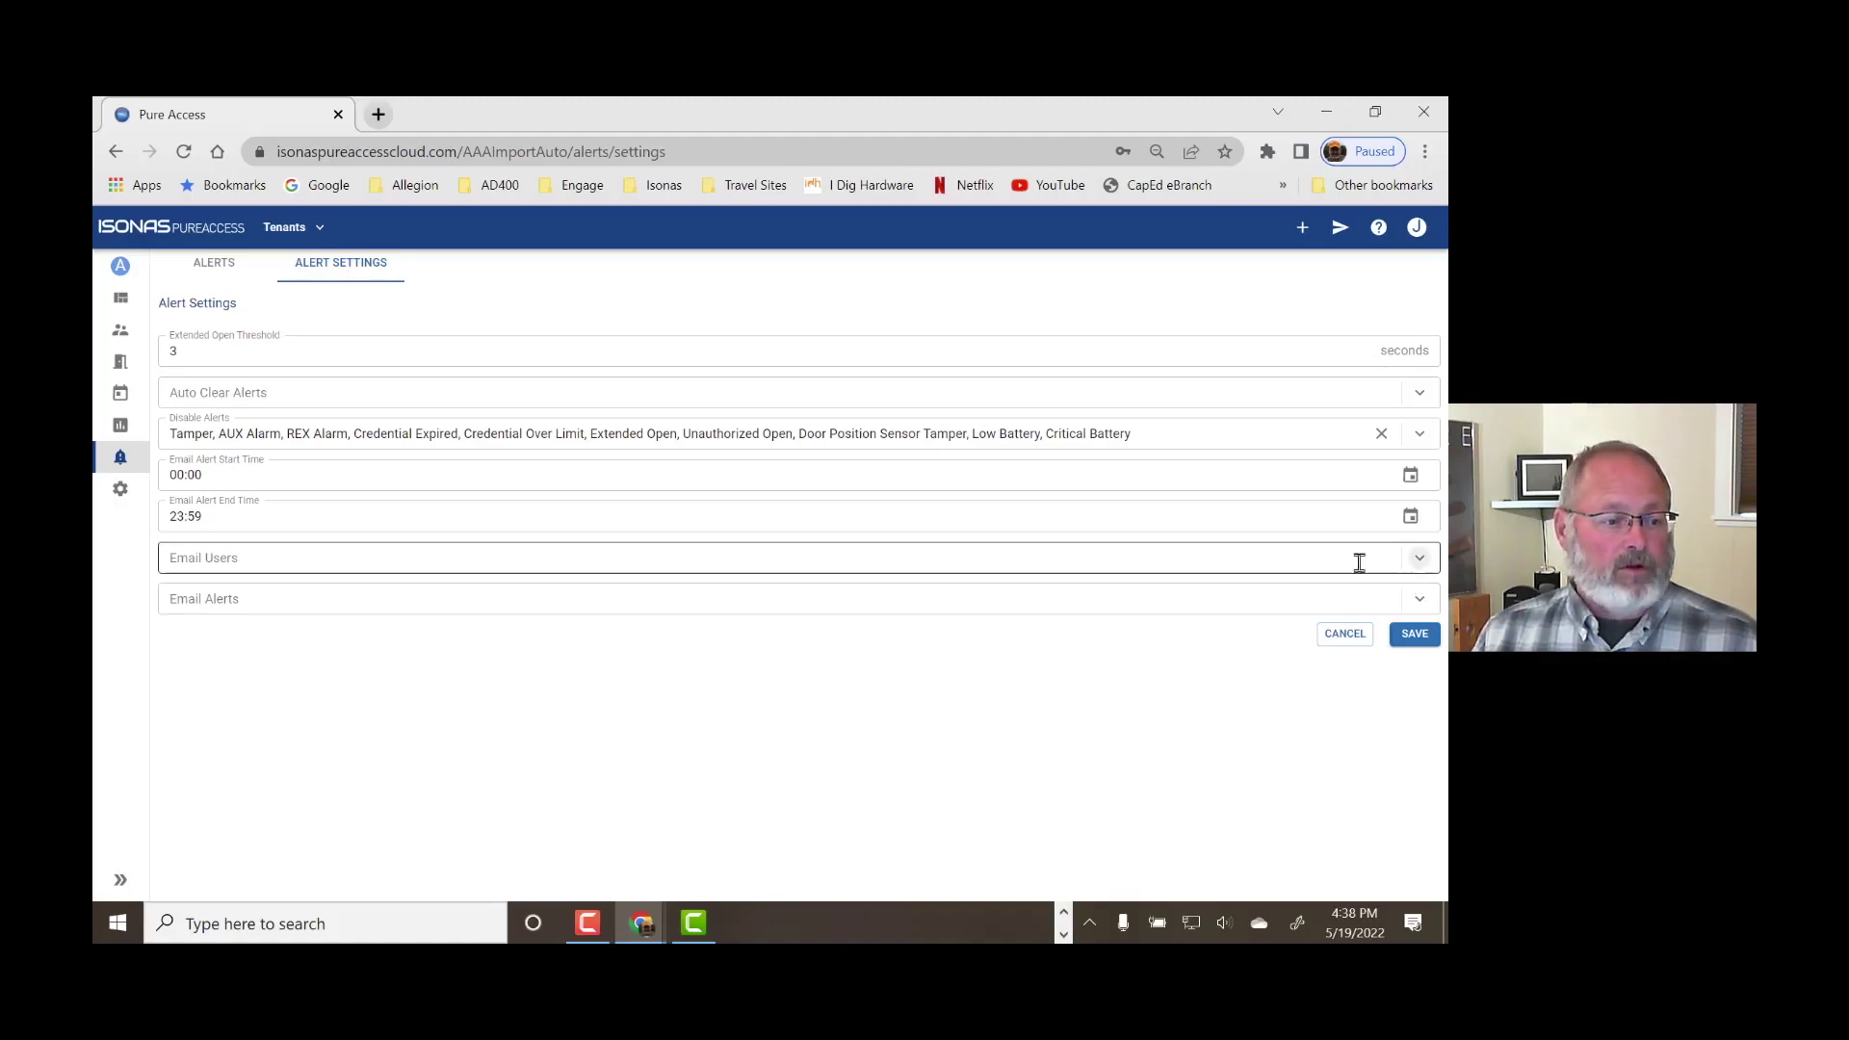
Set the email alerts to Credential Rejected, leaving the email users unselected, and save the alert settings.
left_click(1420, 558)
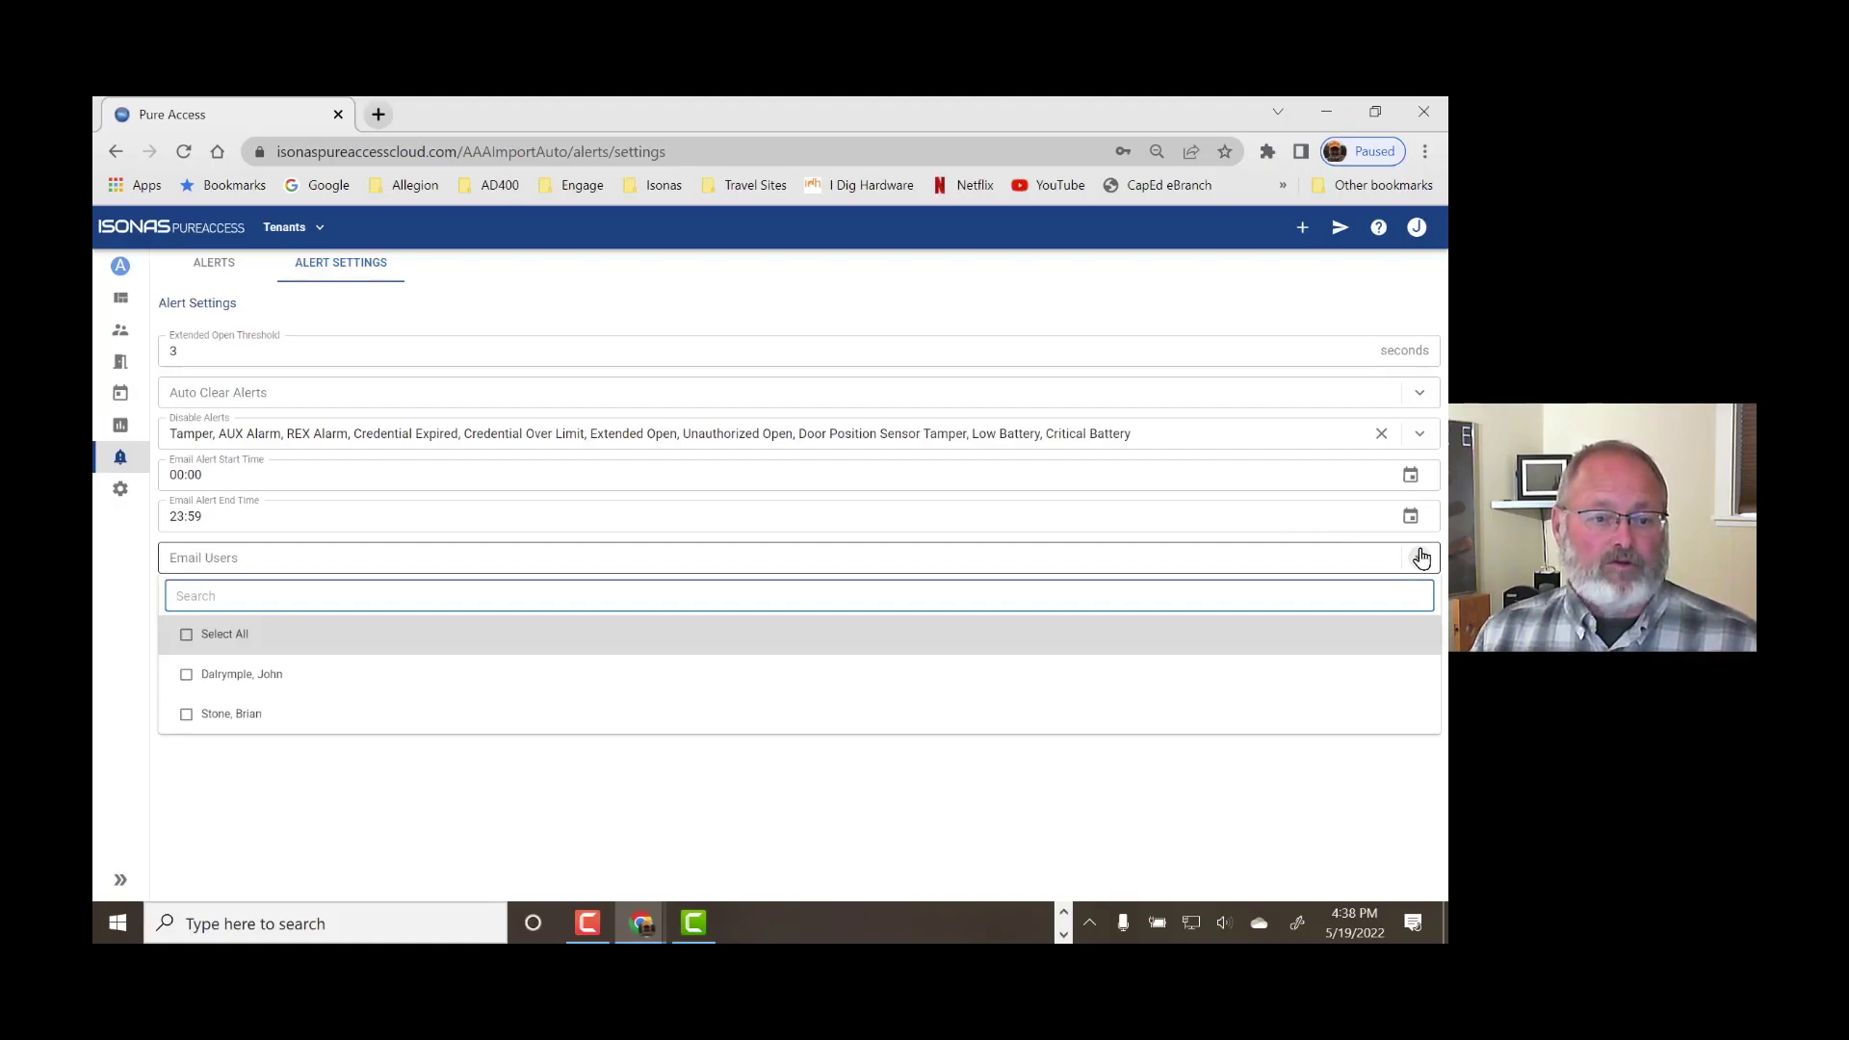
left_click(1421, 558)
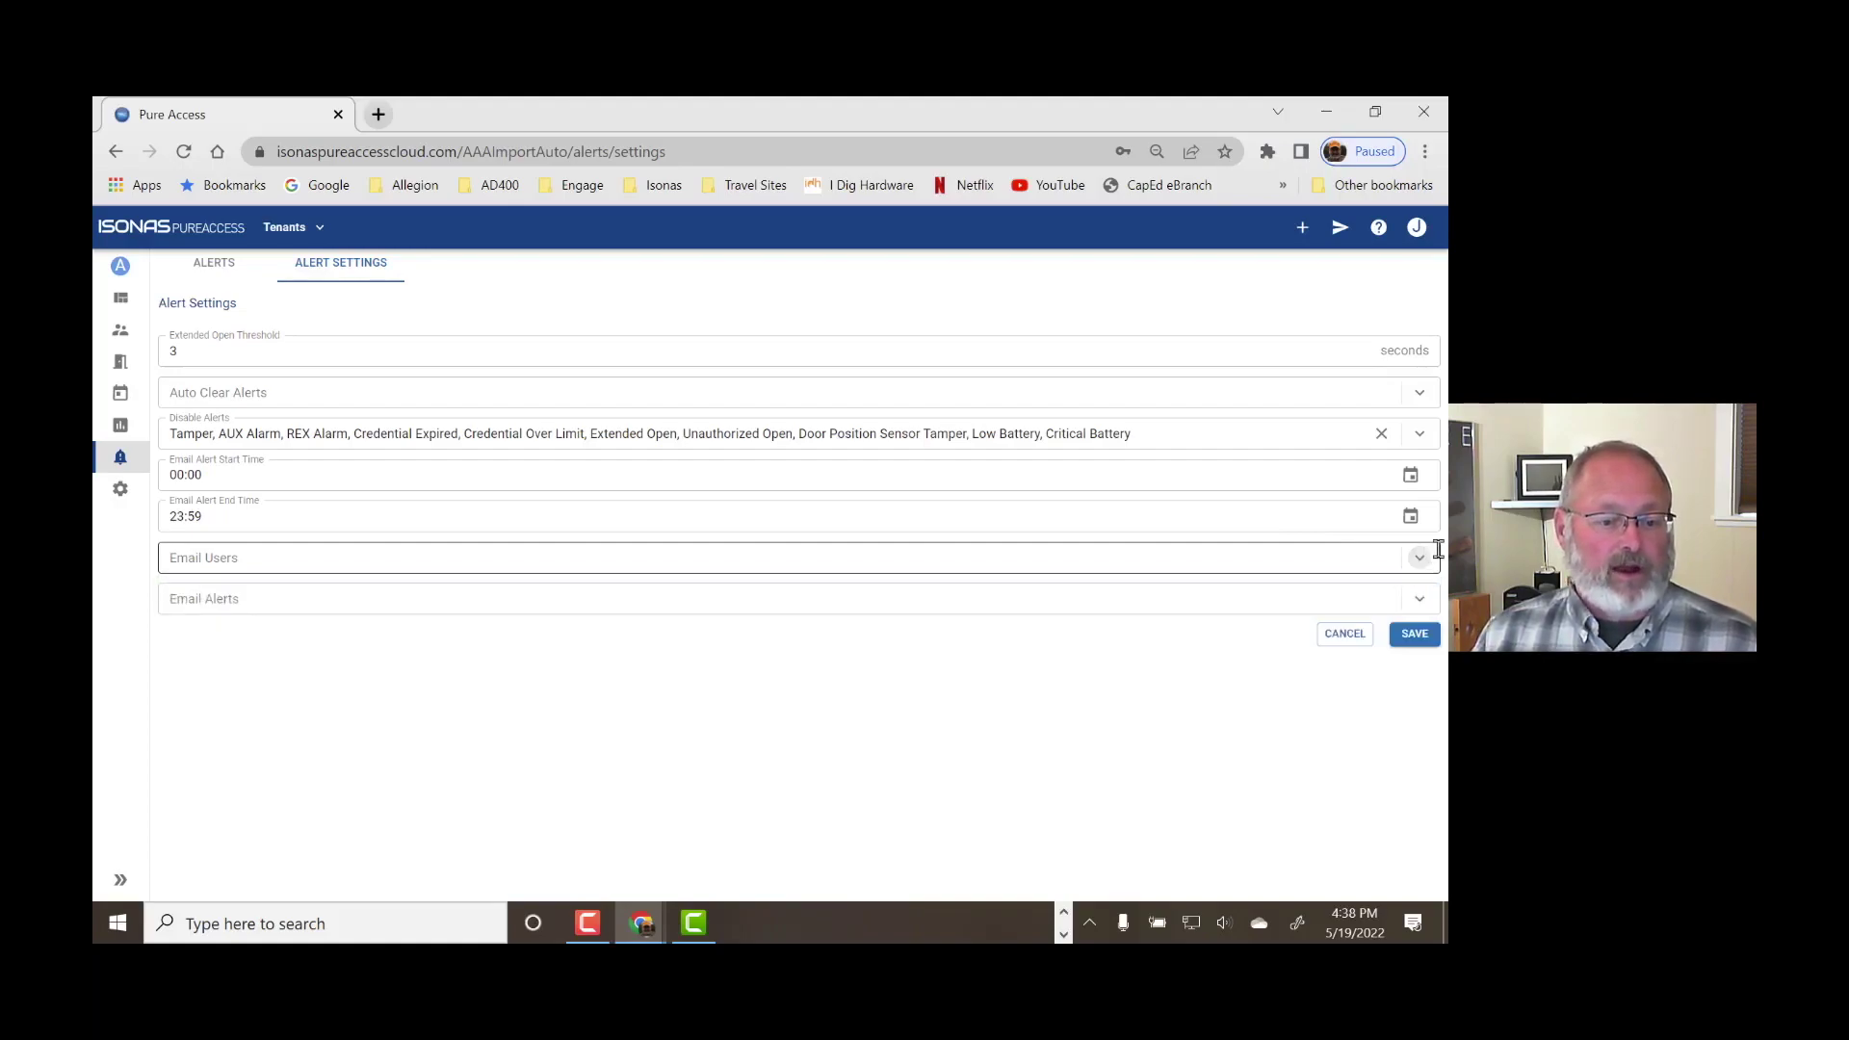
left_click(1420, 599)
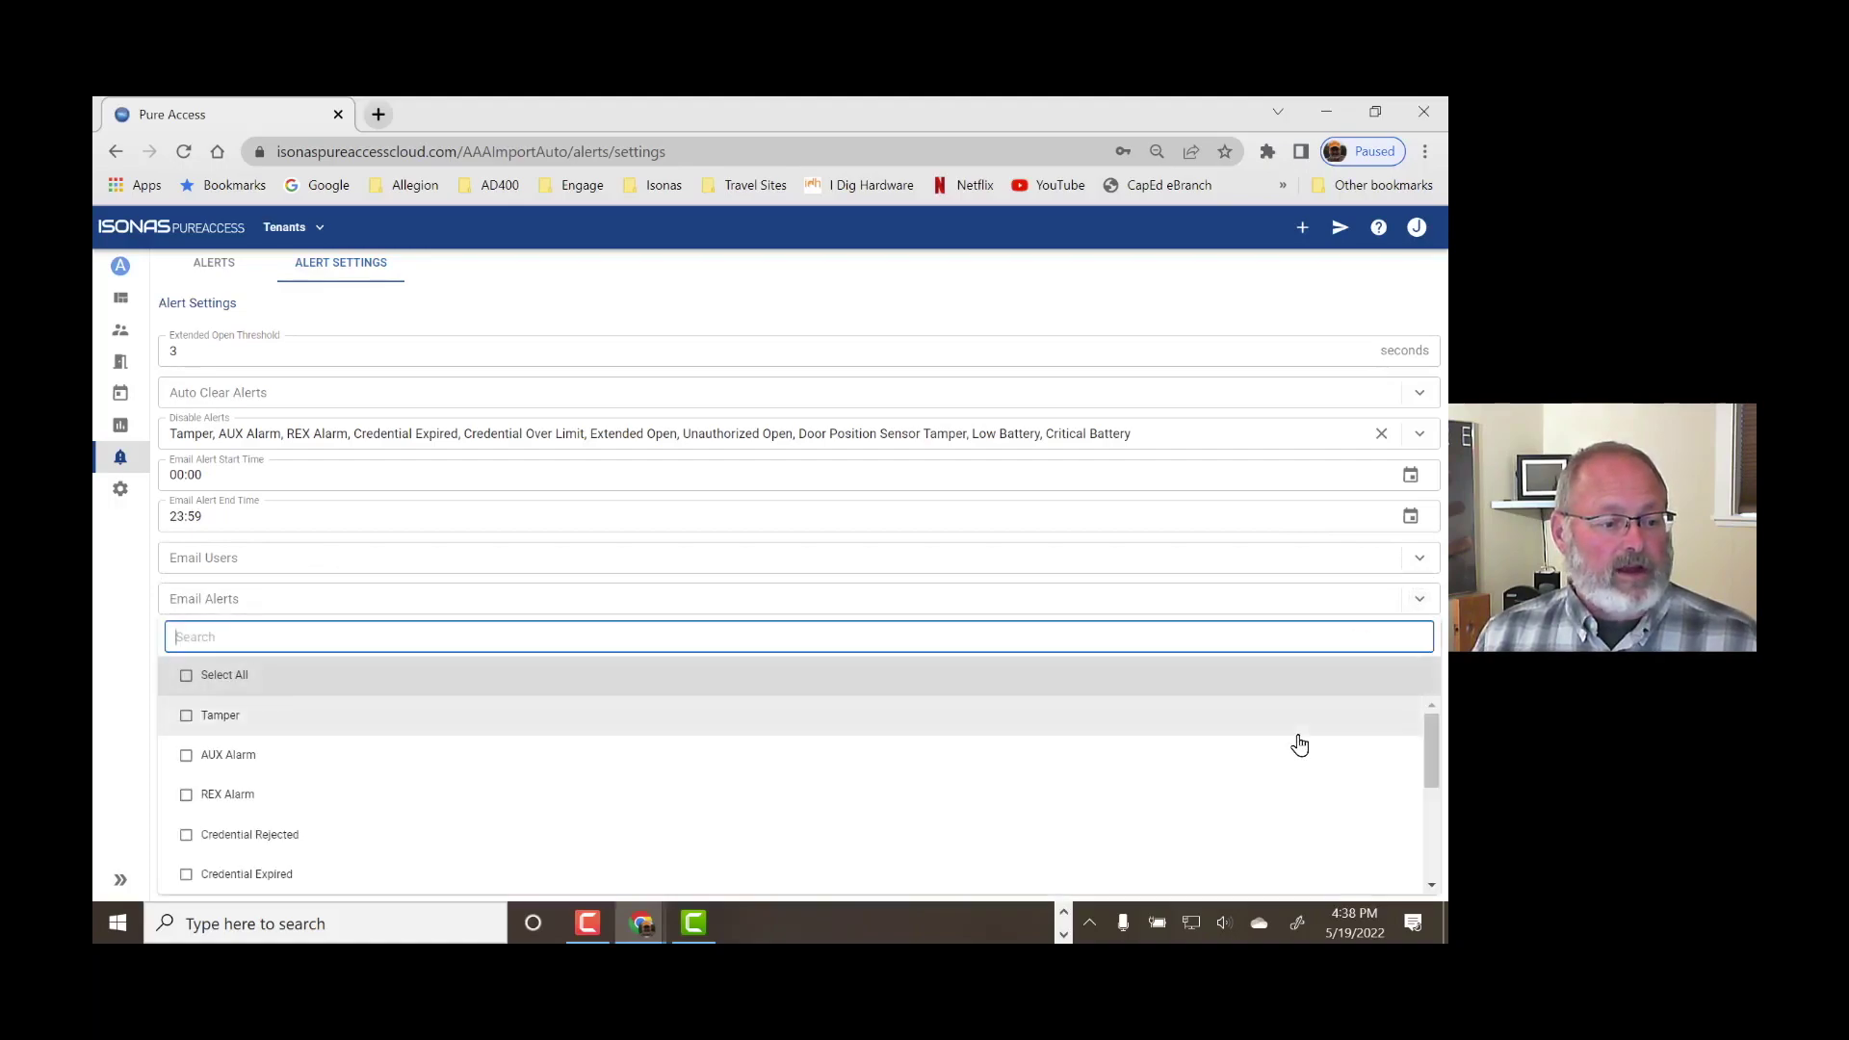
left_click(330, 851)
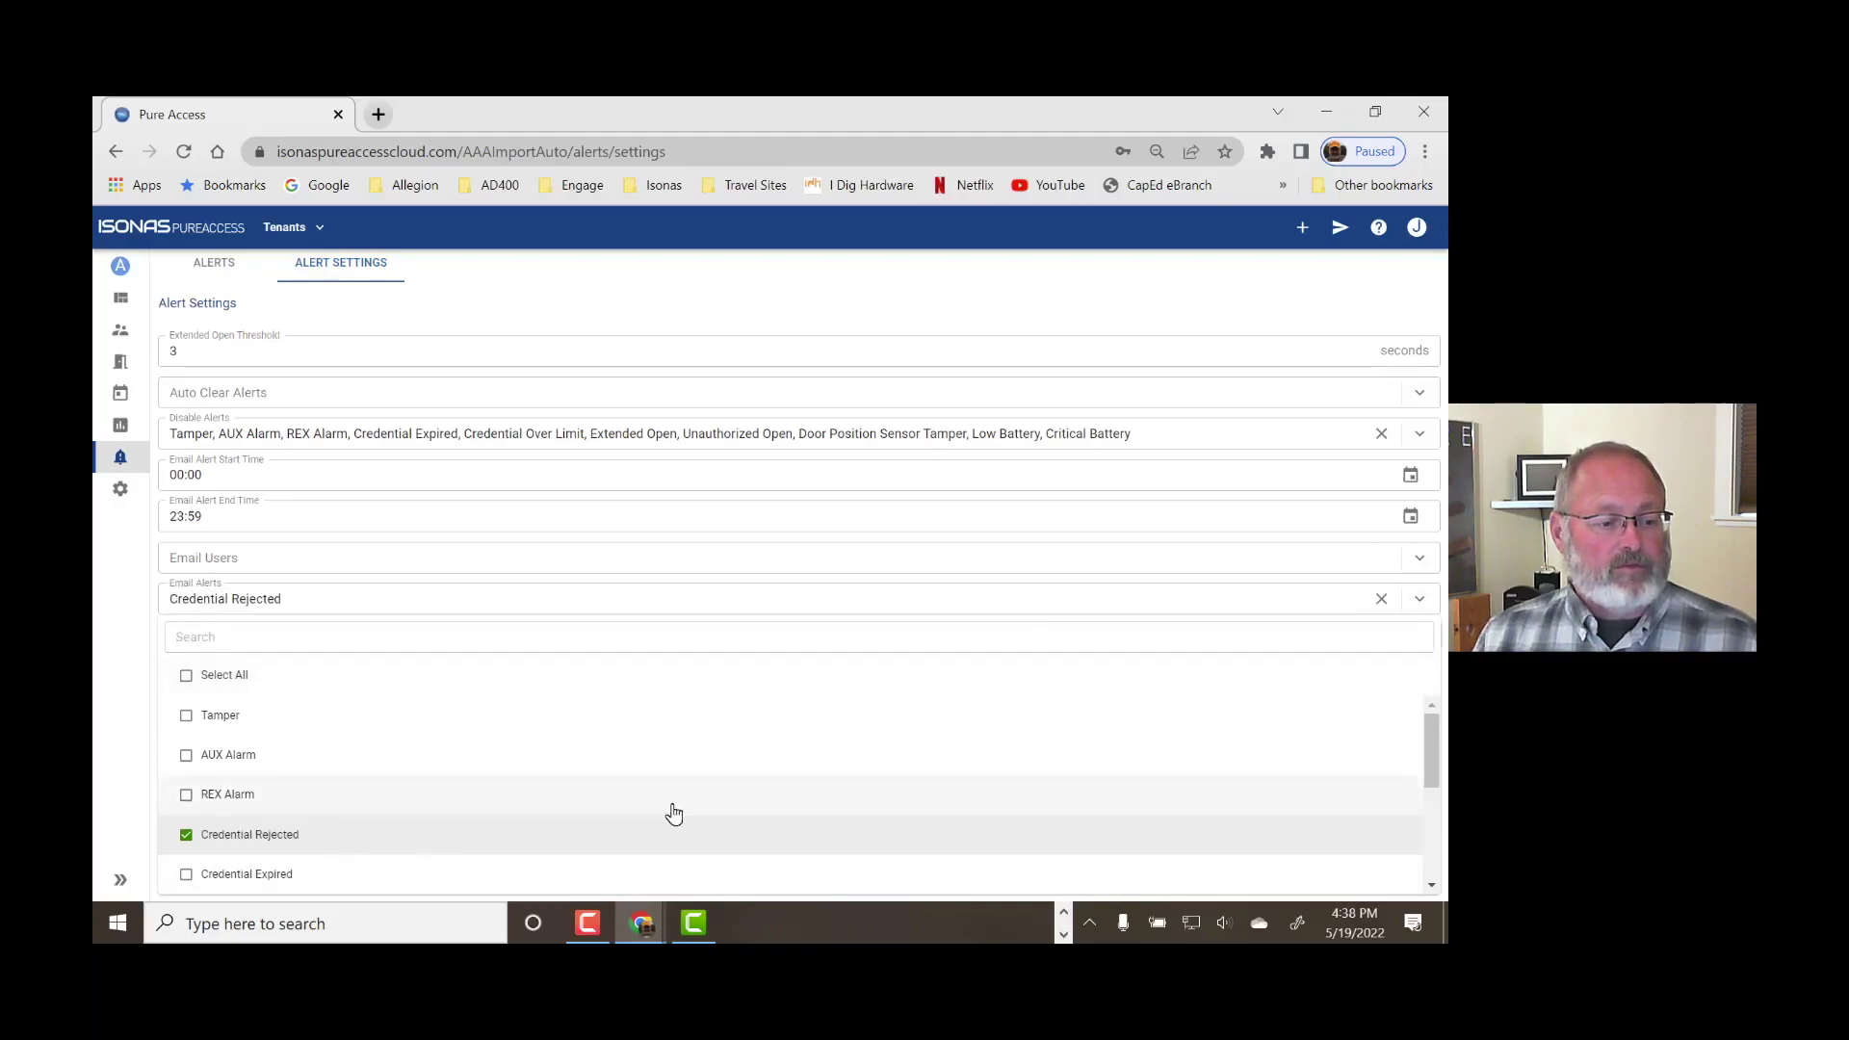
left_click(122, 739)
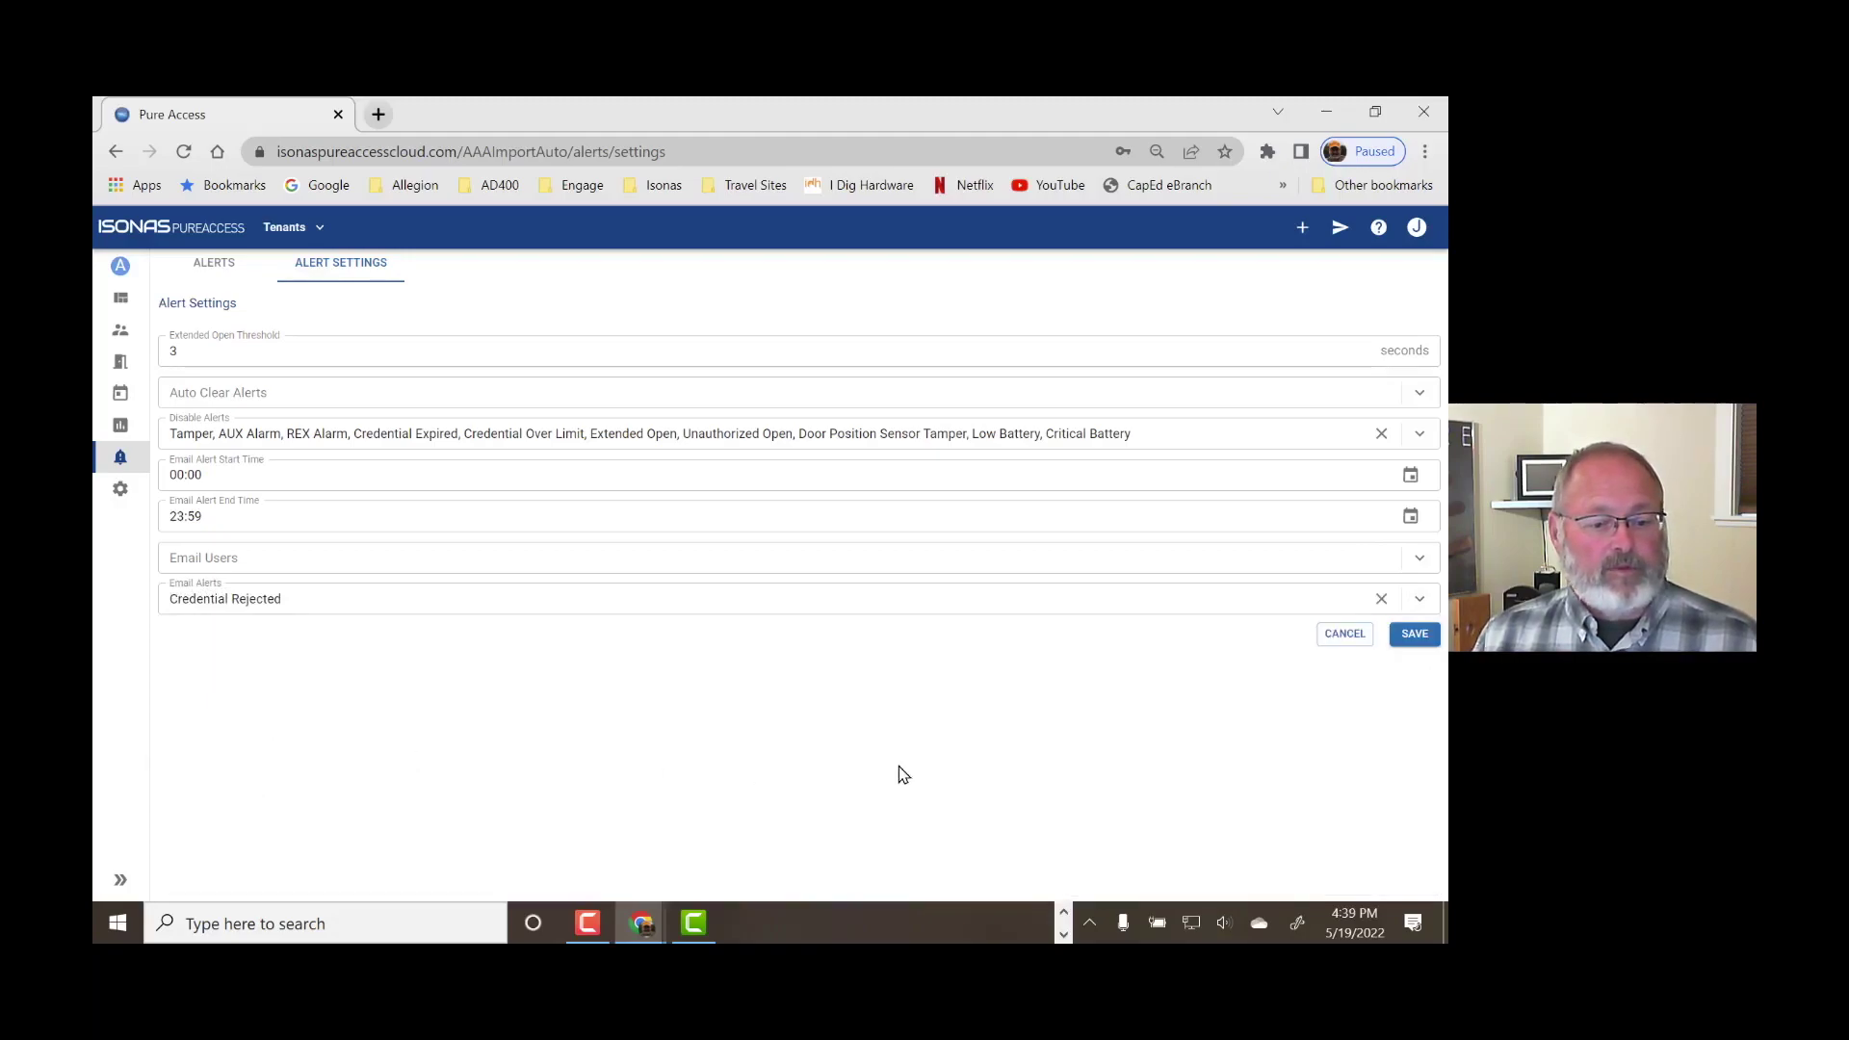
left_click(1416, 635)
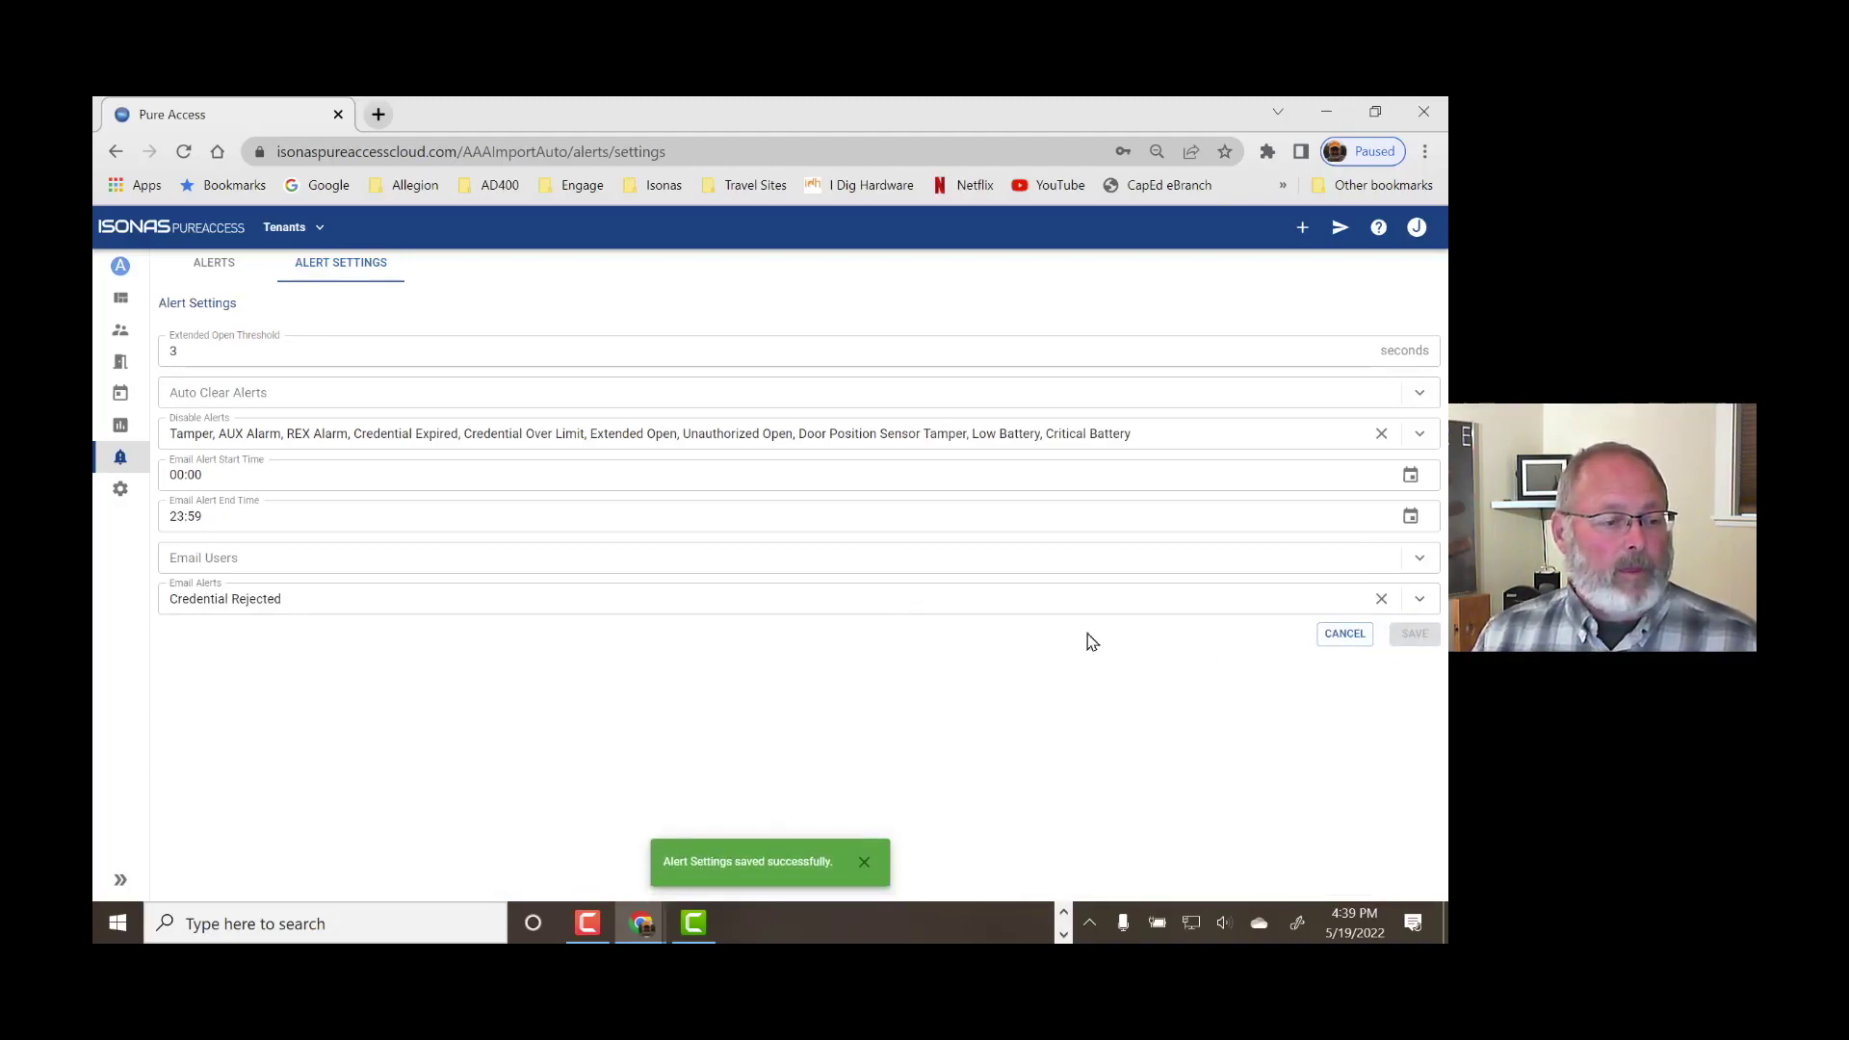
Check the dashboard's event history and acknowledge the Credential Rejected alert for the Sales Entry Door.
left_click(123, 302)
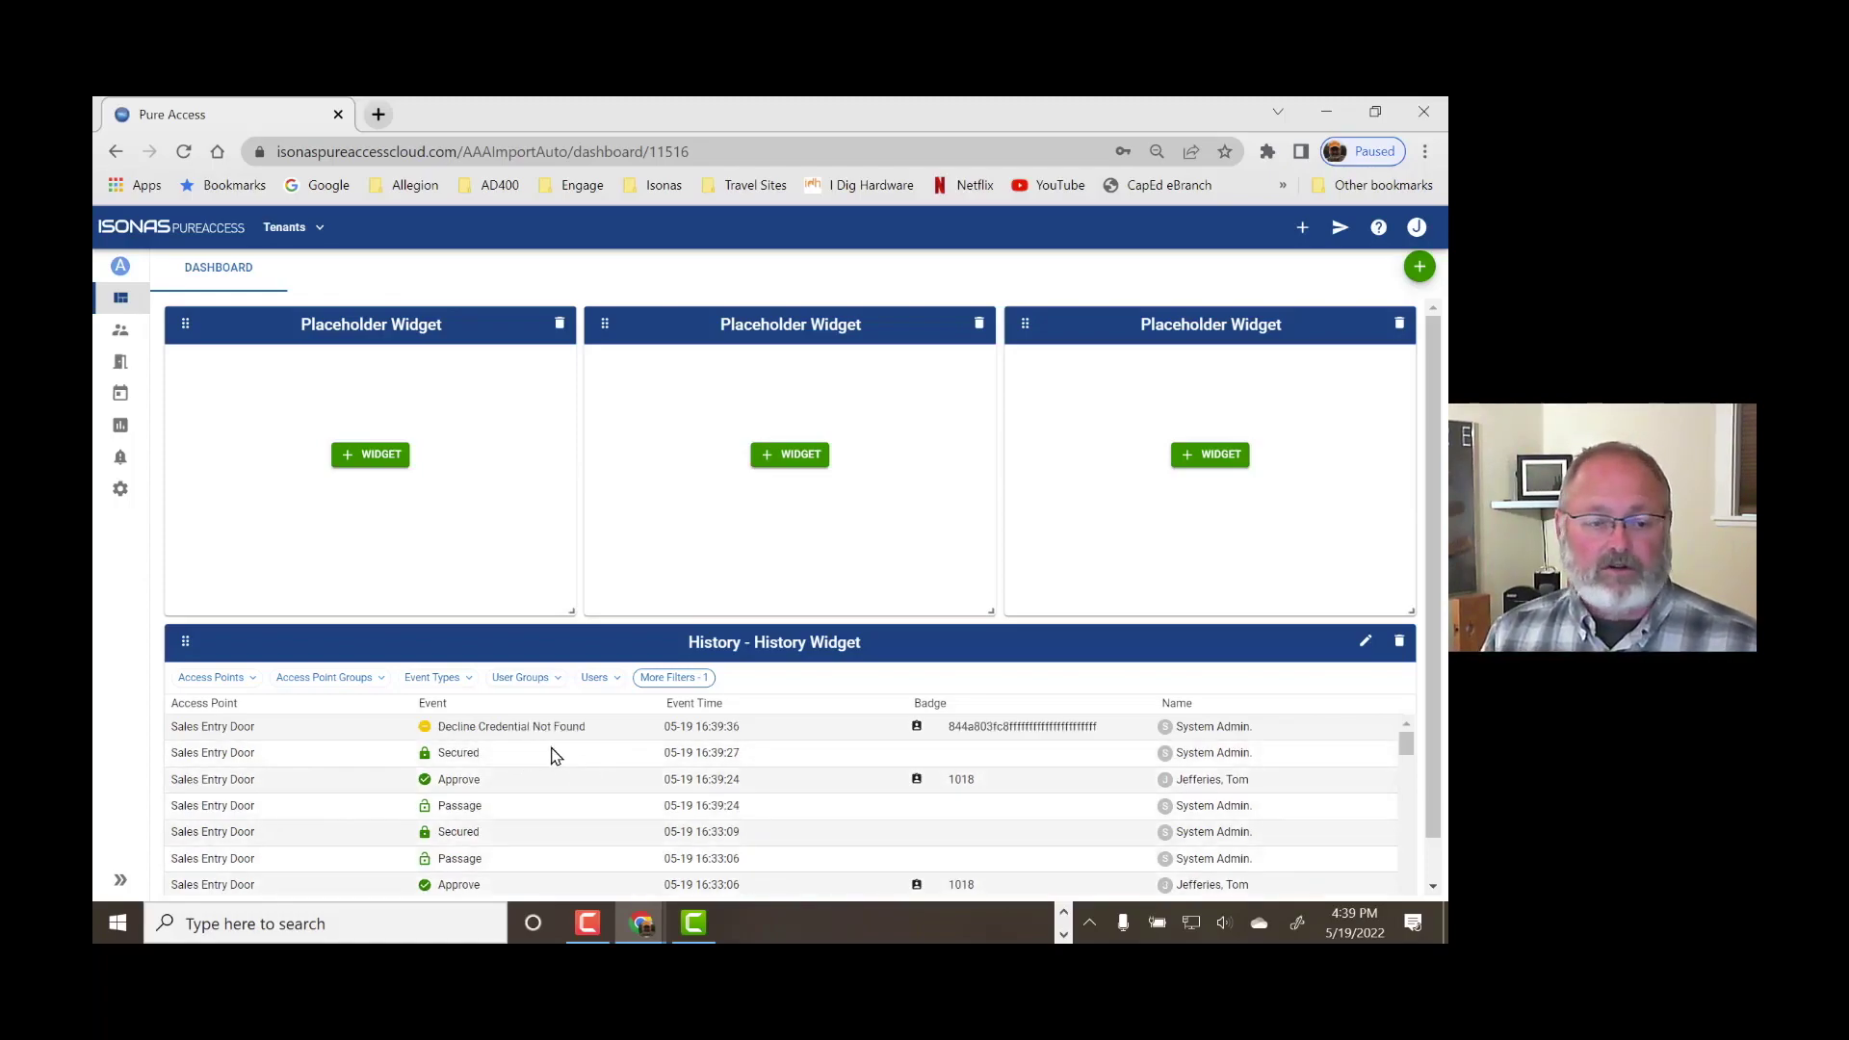
left_click(121, 459)
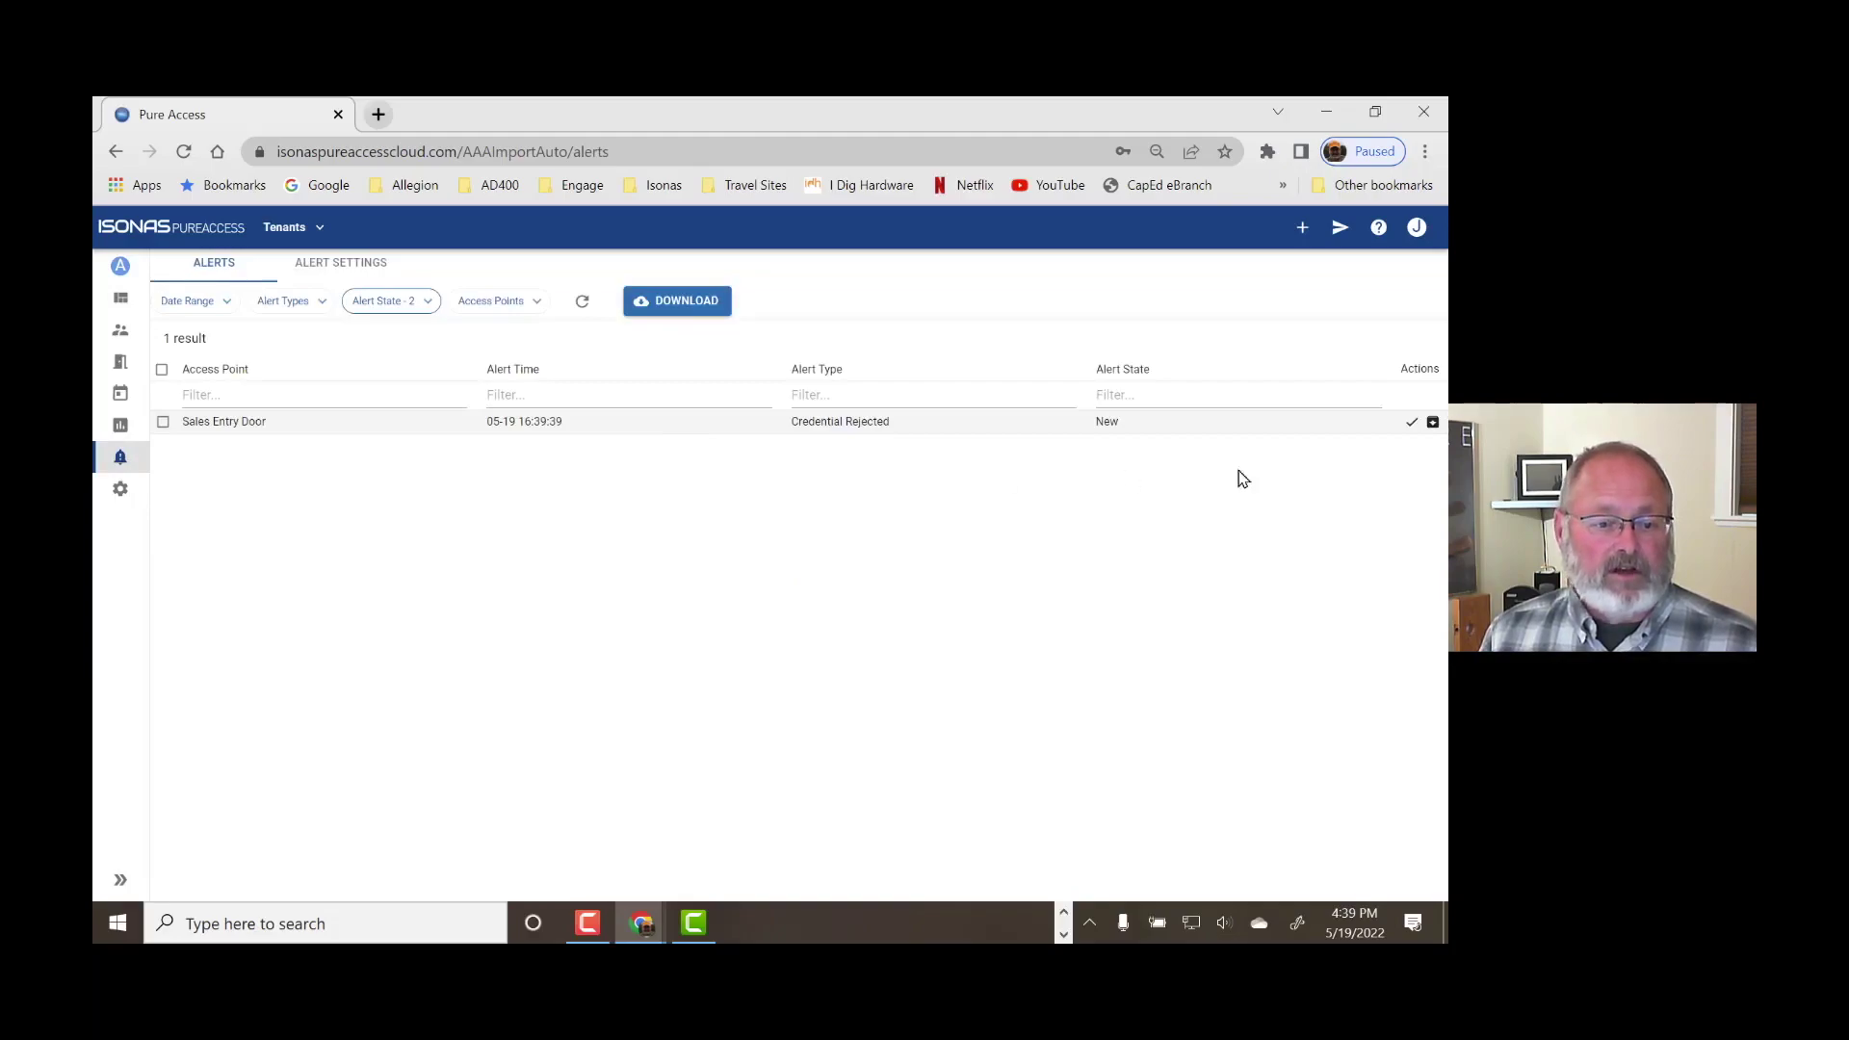
left_click(1412, 425)
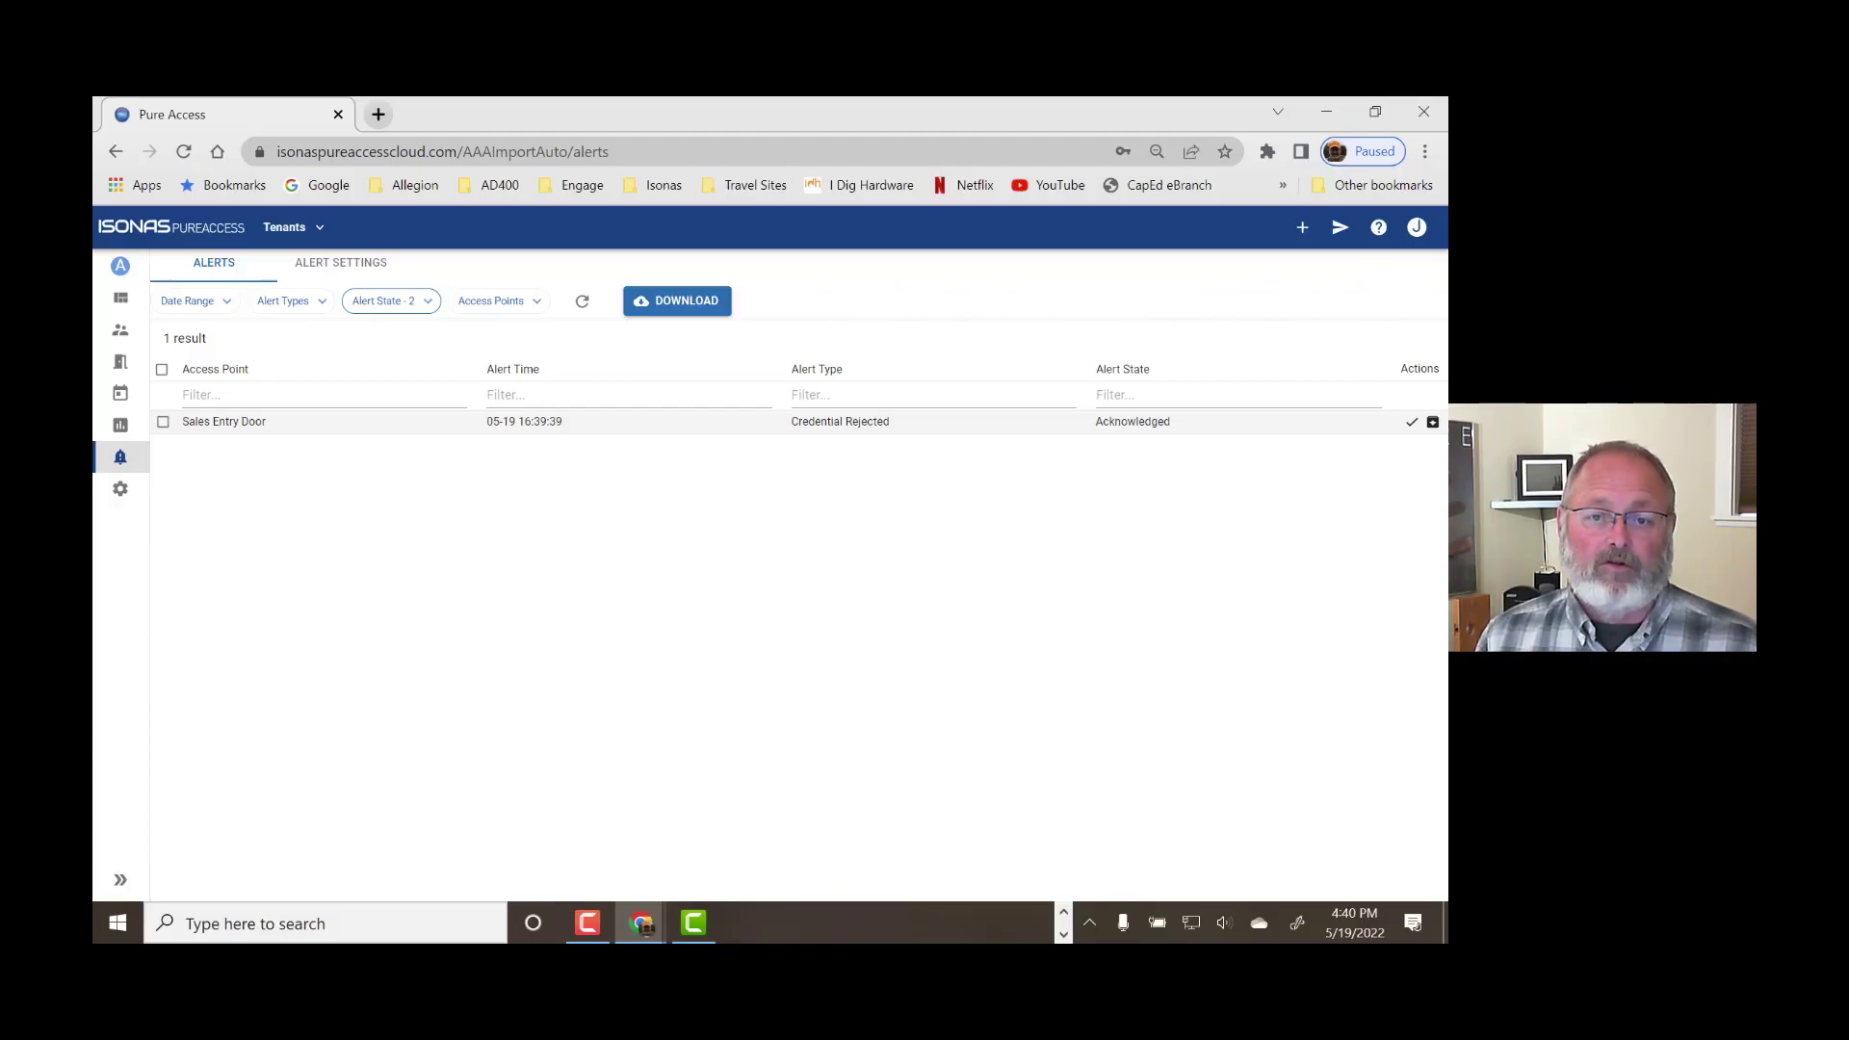
Create a History widget named Showroom in the dashboard's first placeholder.
left_click(120, 298)
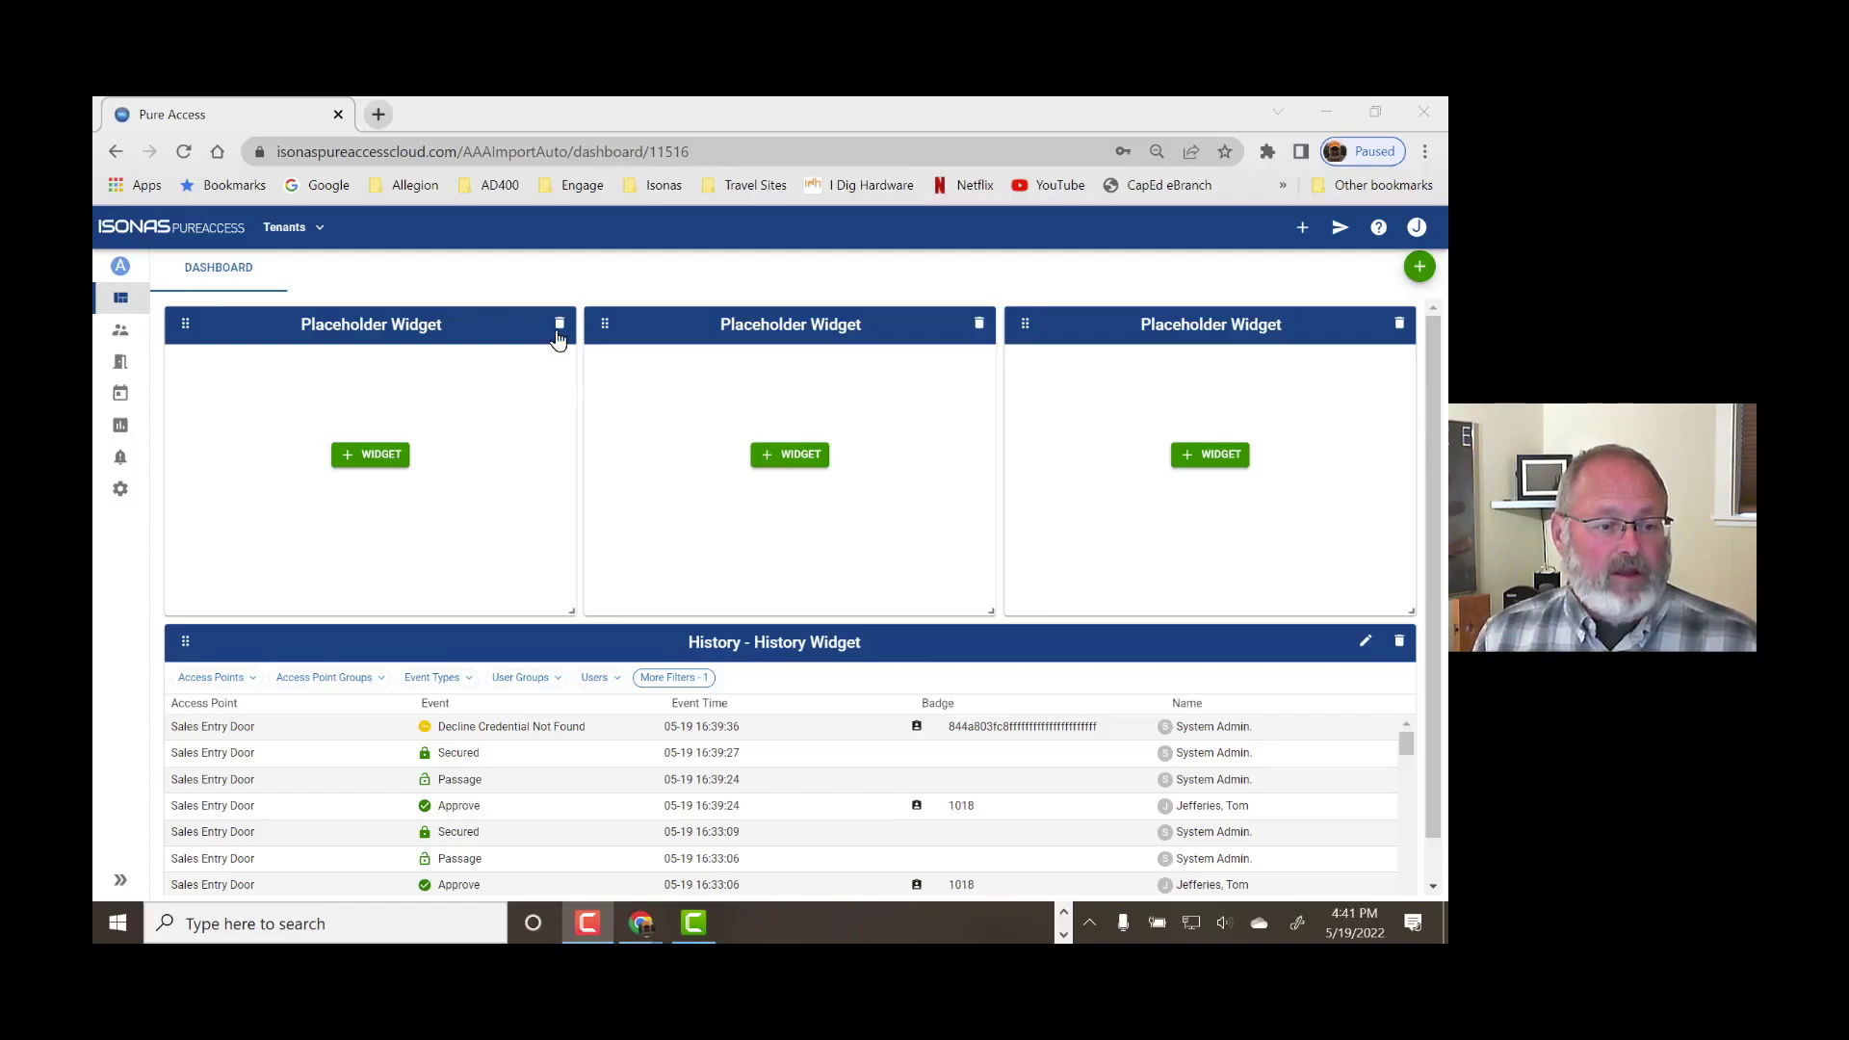
left_click(358, 456)
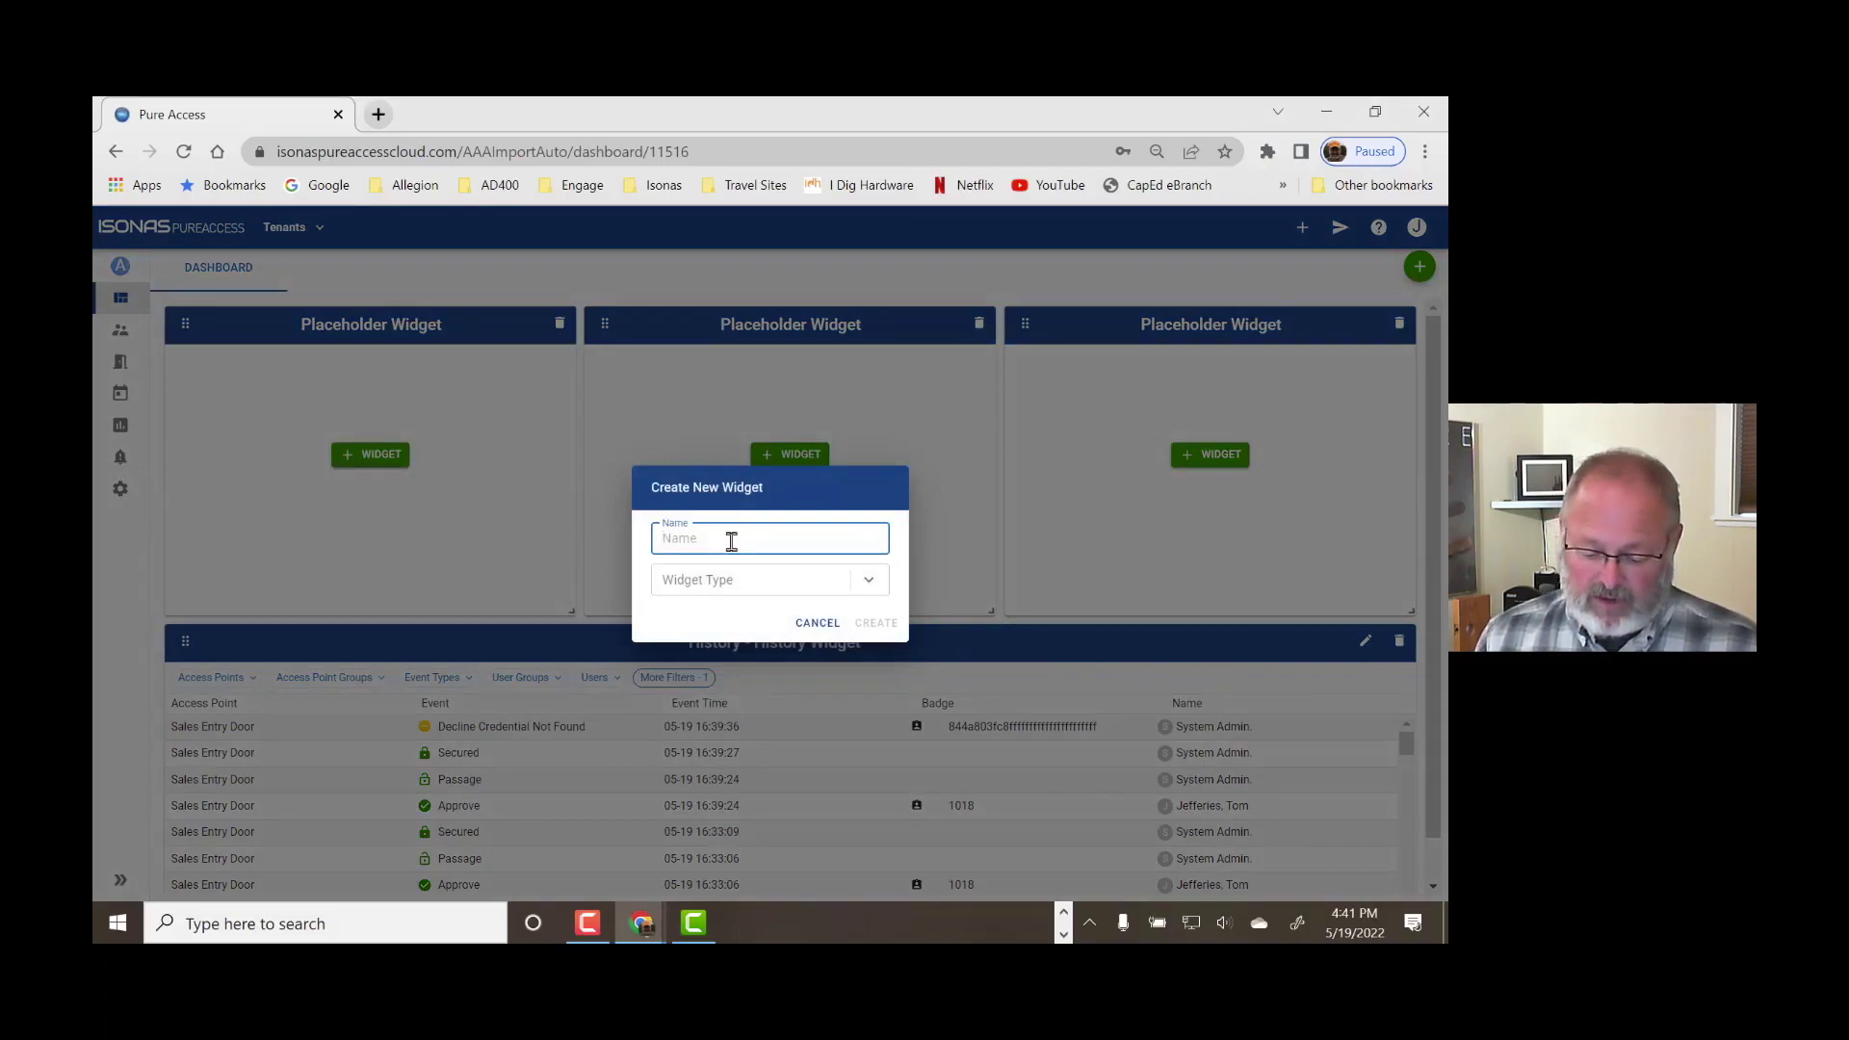
type("Showroom")
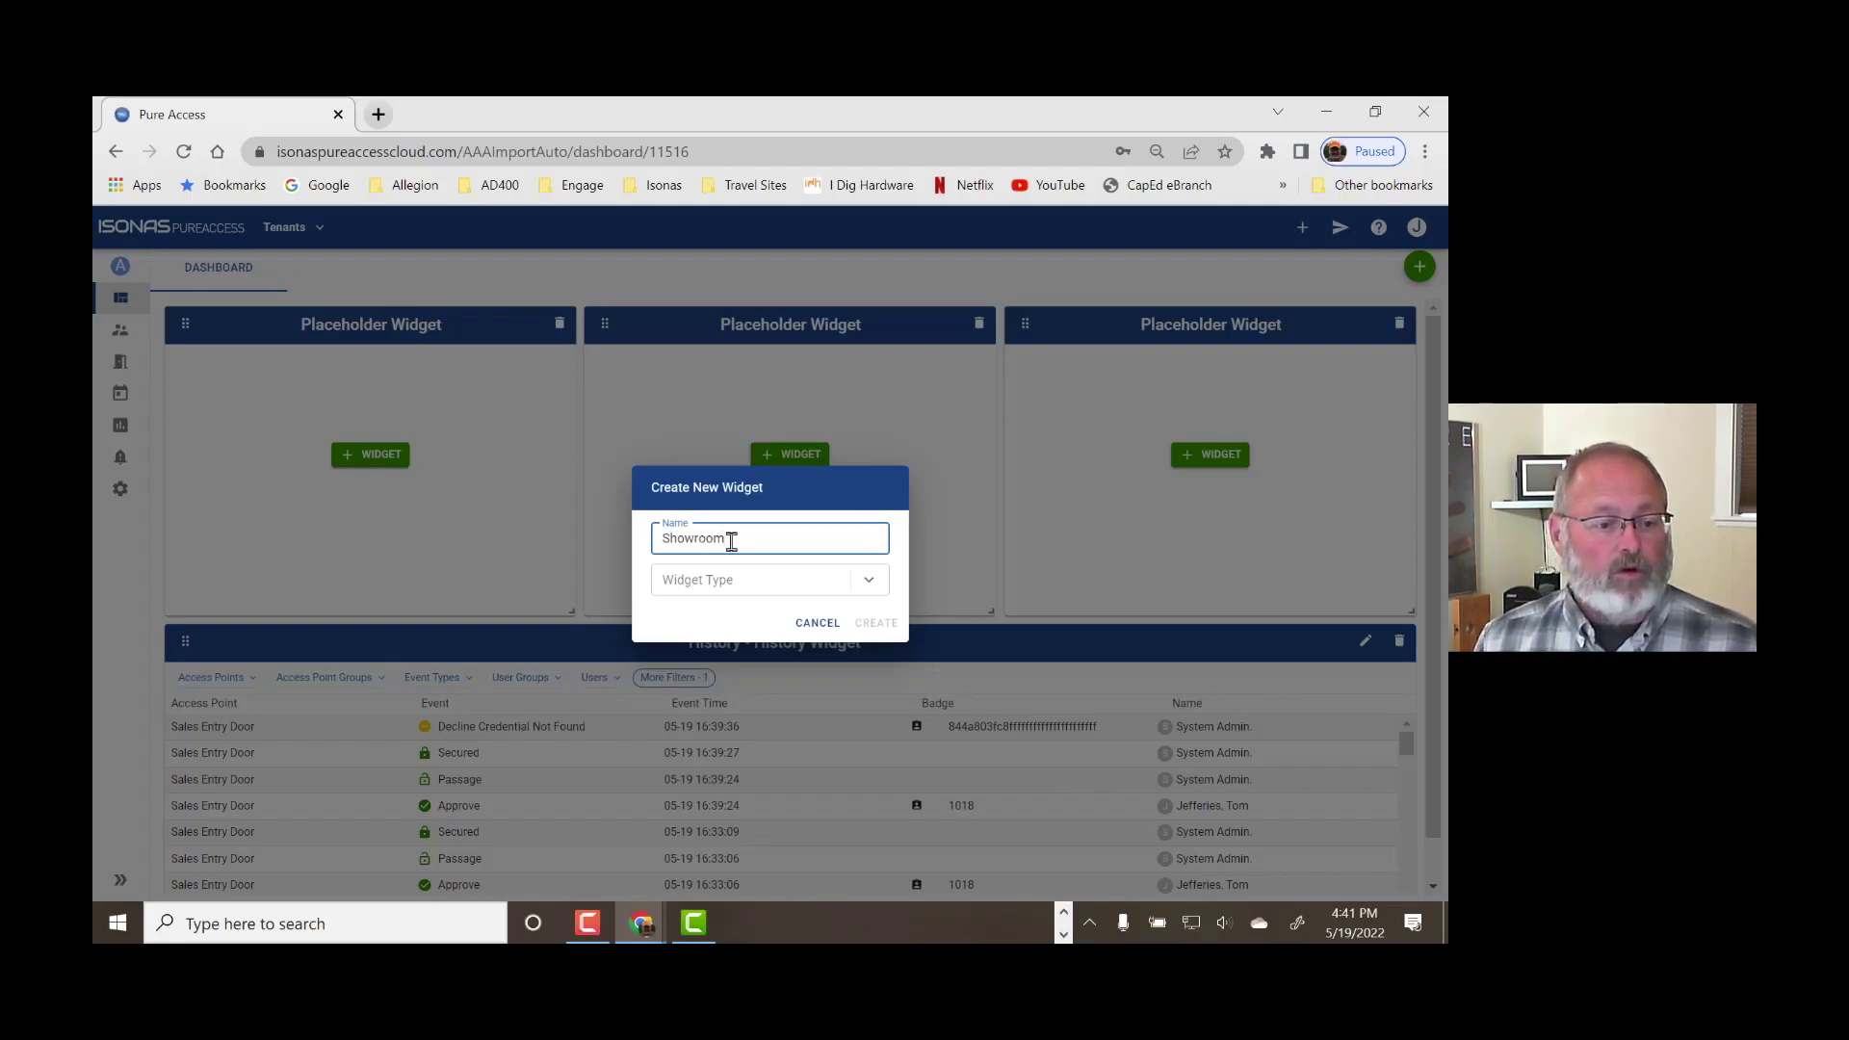
left_click(862, 583)
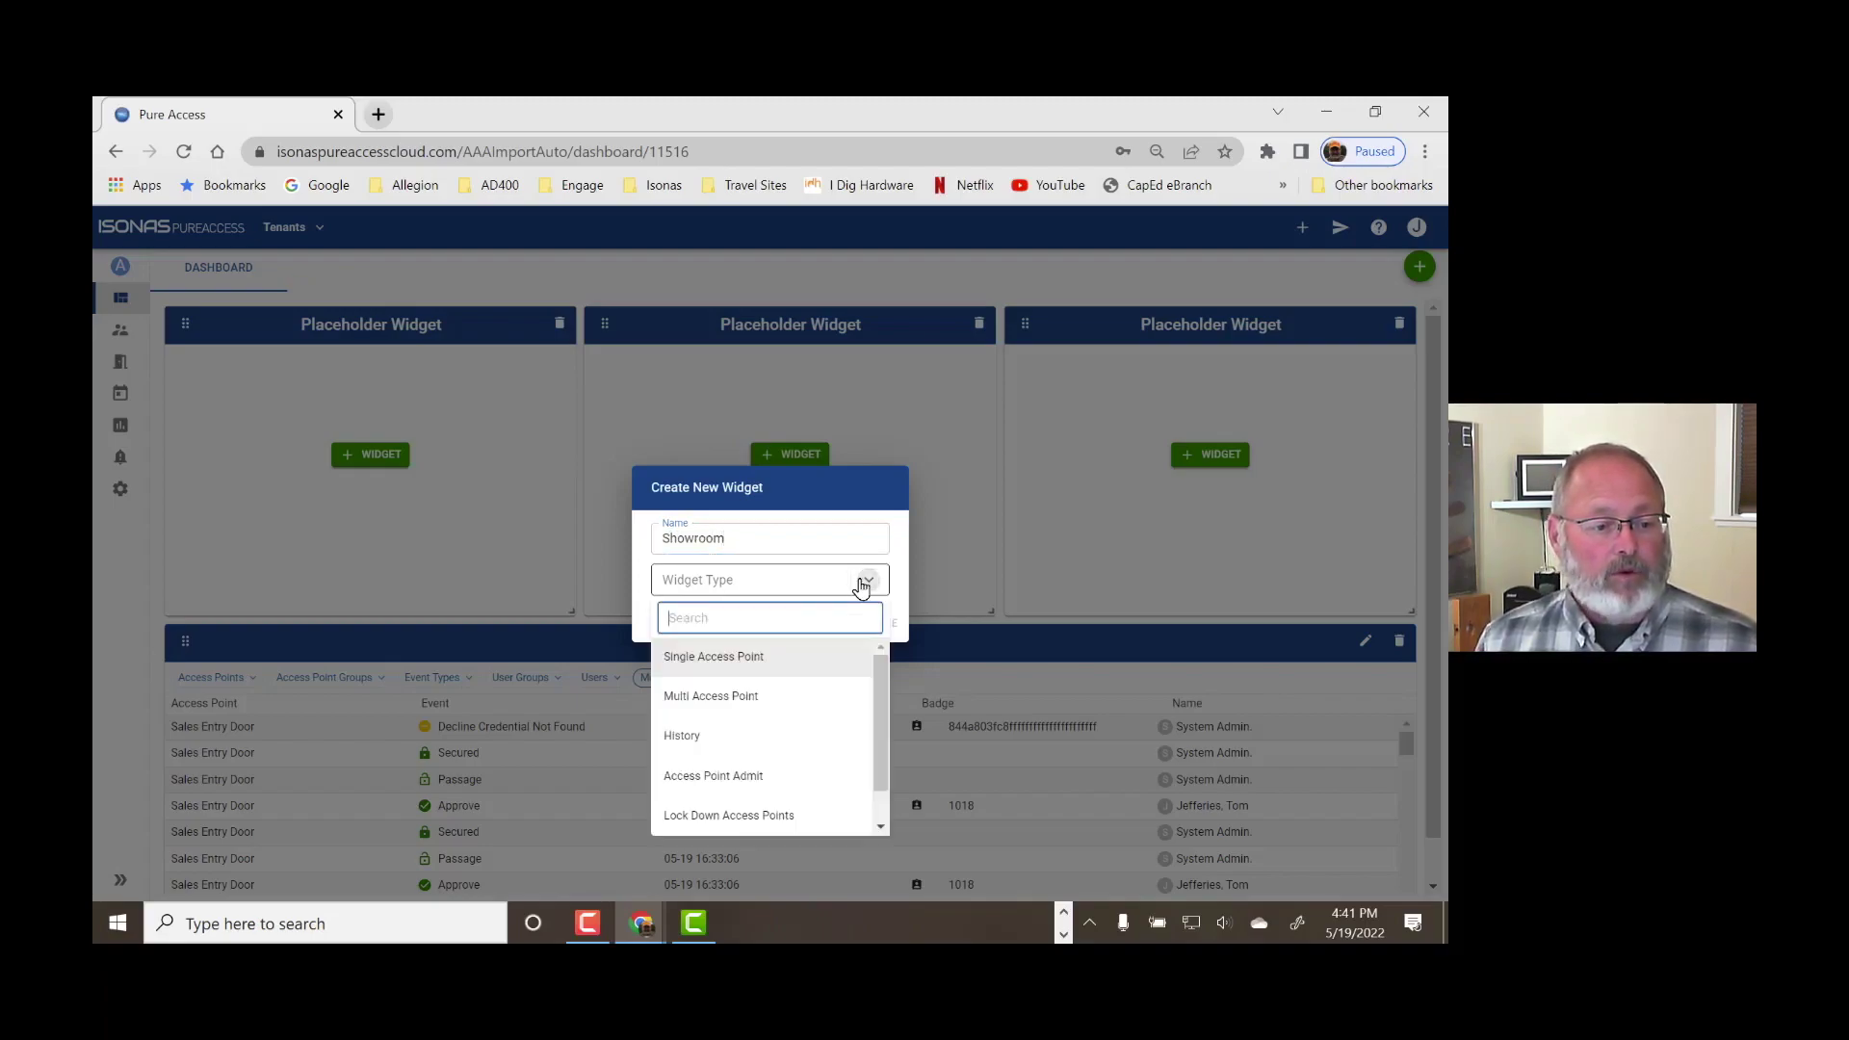
left_click(742, 735)
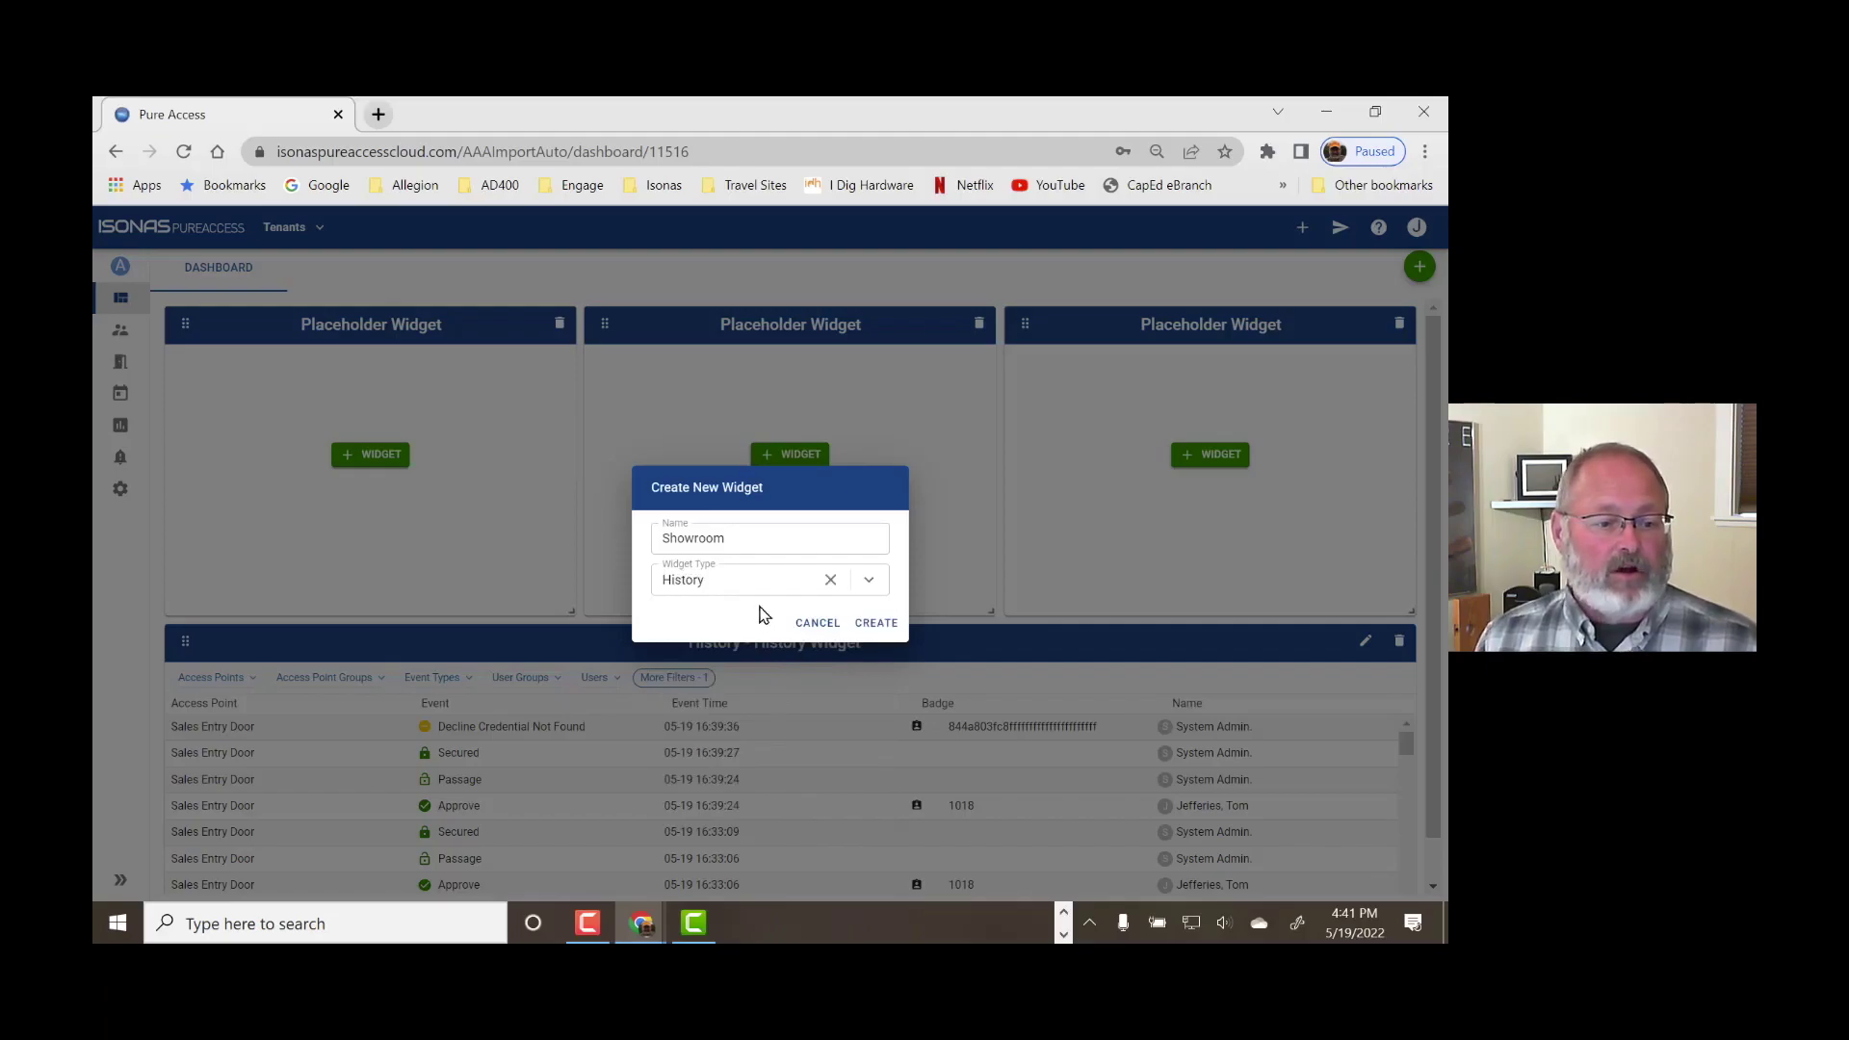
left_click(866, 624)
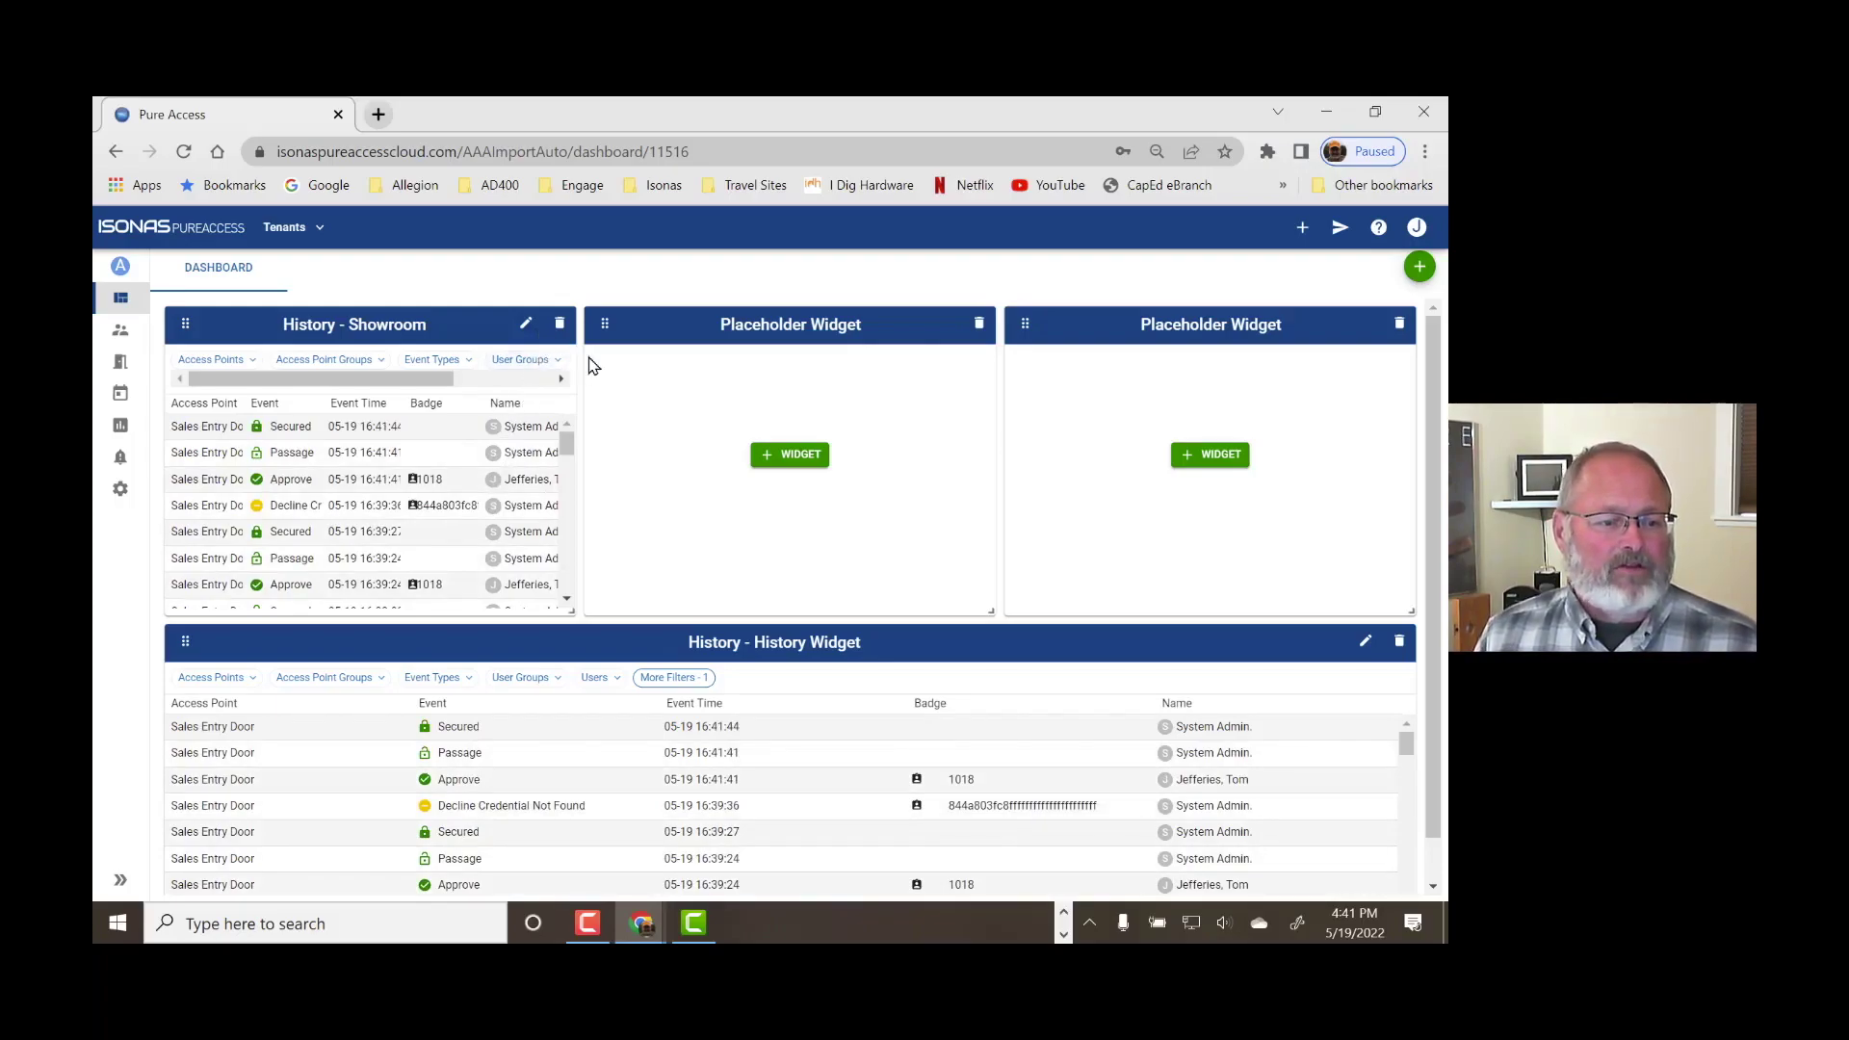
Delete the middle placeholder widget and widen the Showroom history widget across the freed space.
left_click(979, 326)
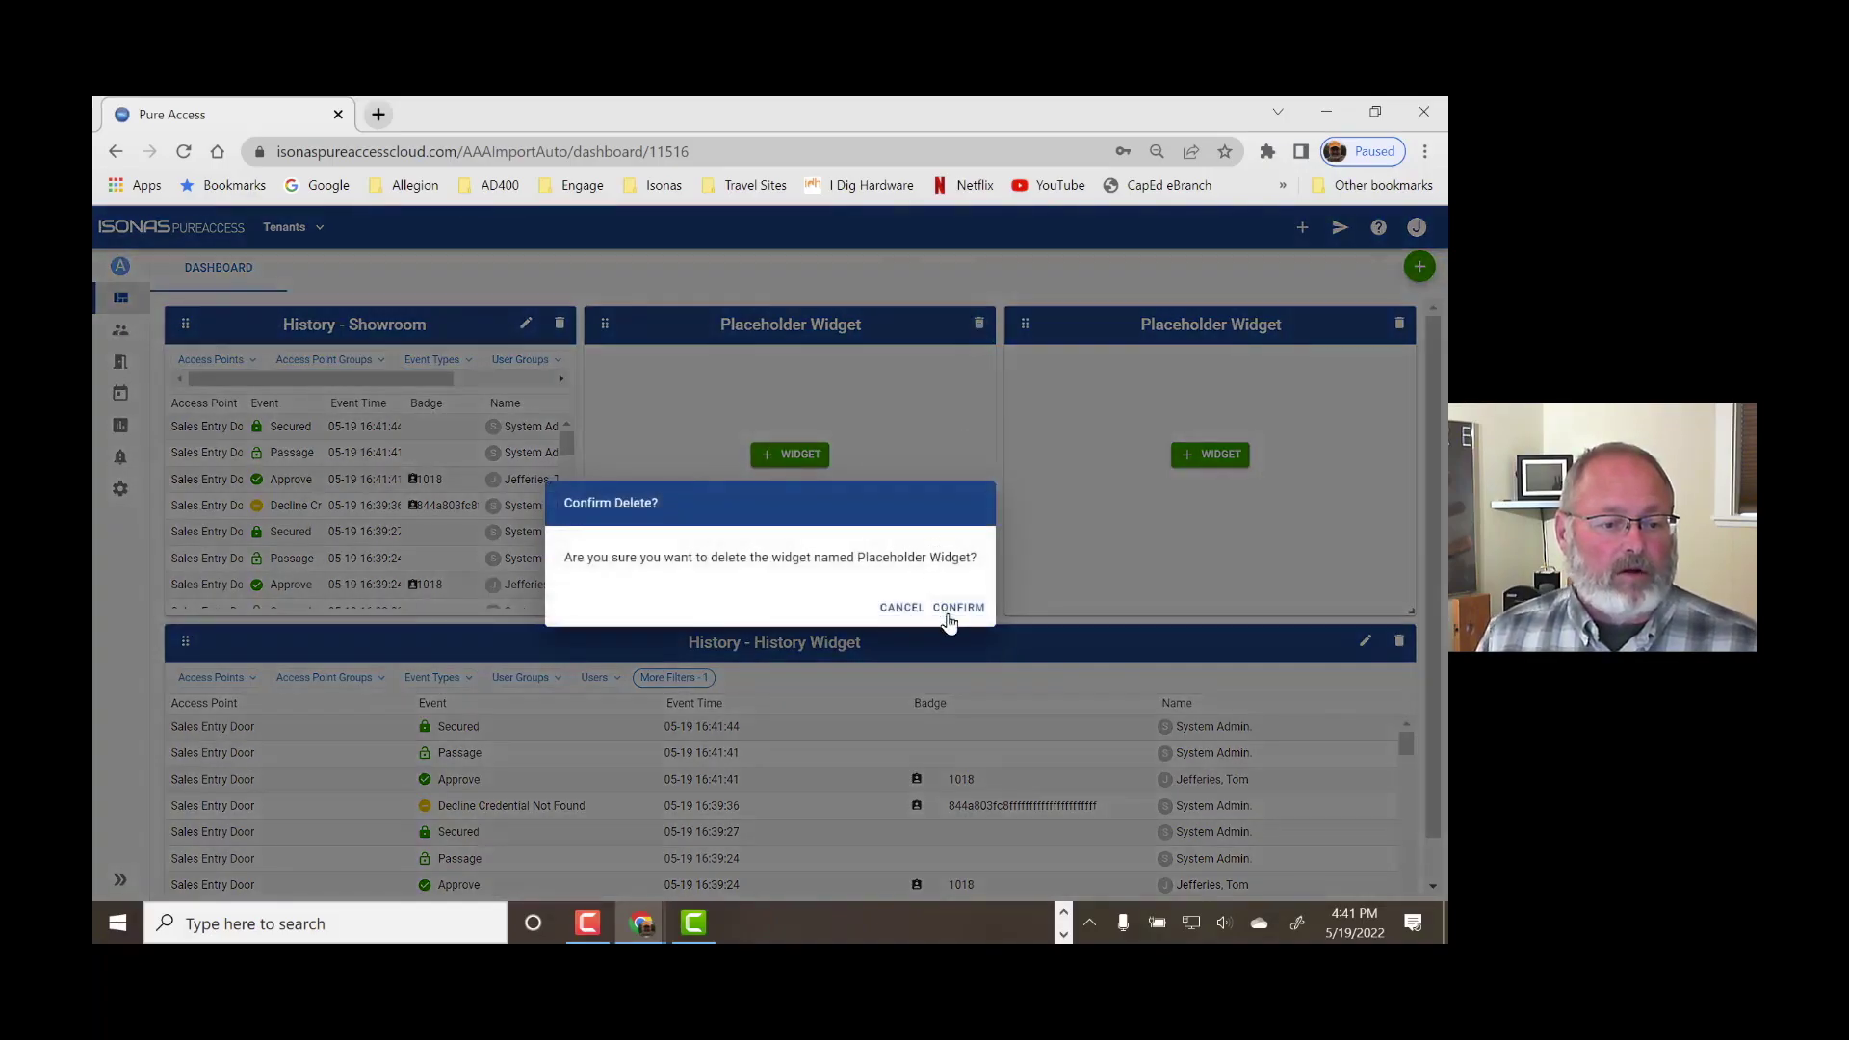
left_click(958, 608)
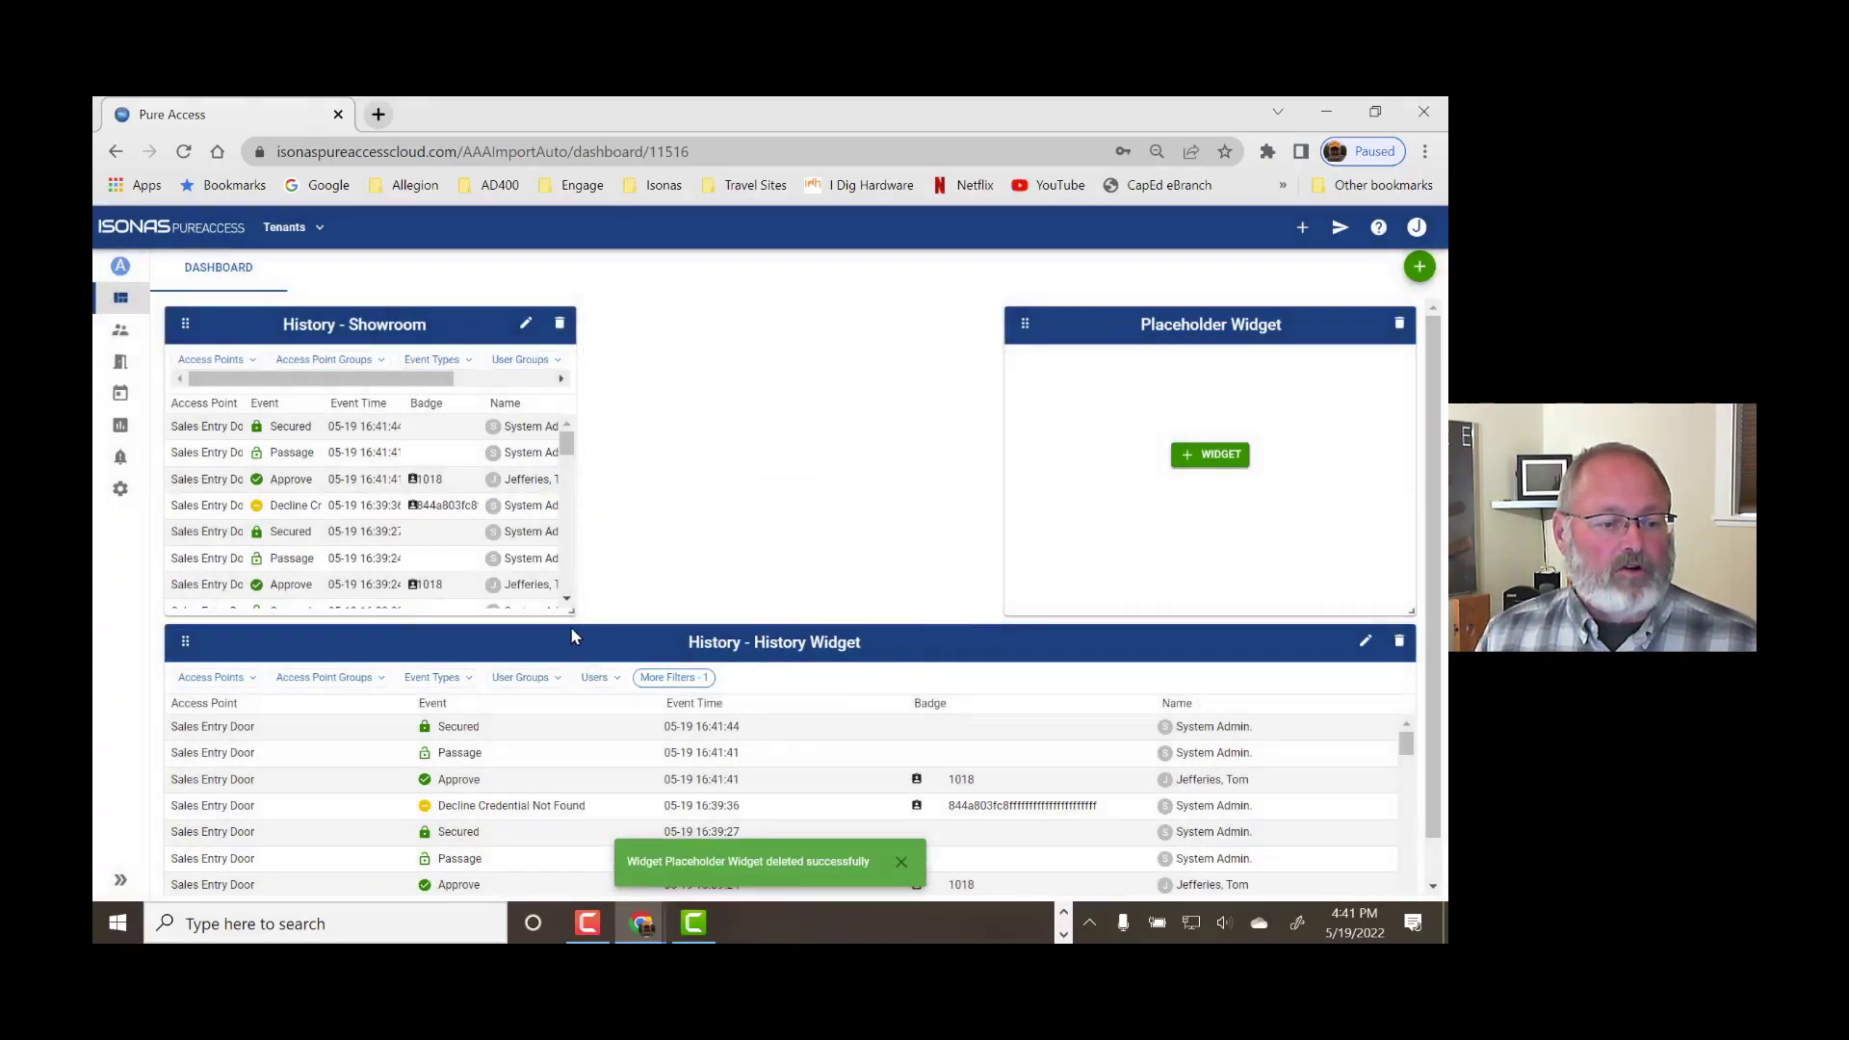
left_click_drag(570, 611, 960, 617)
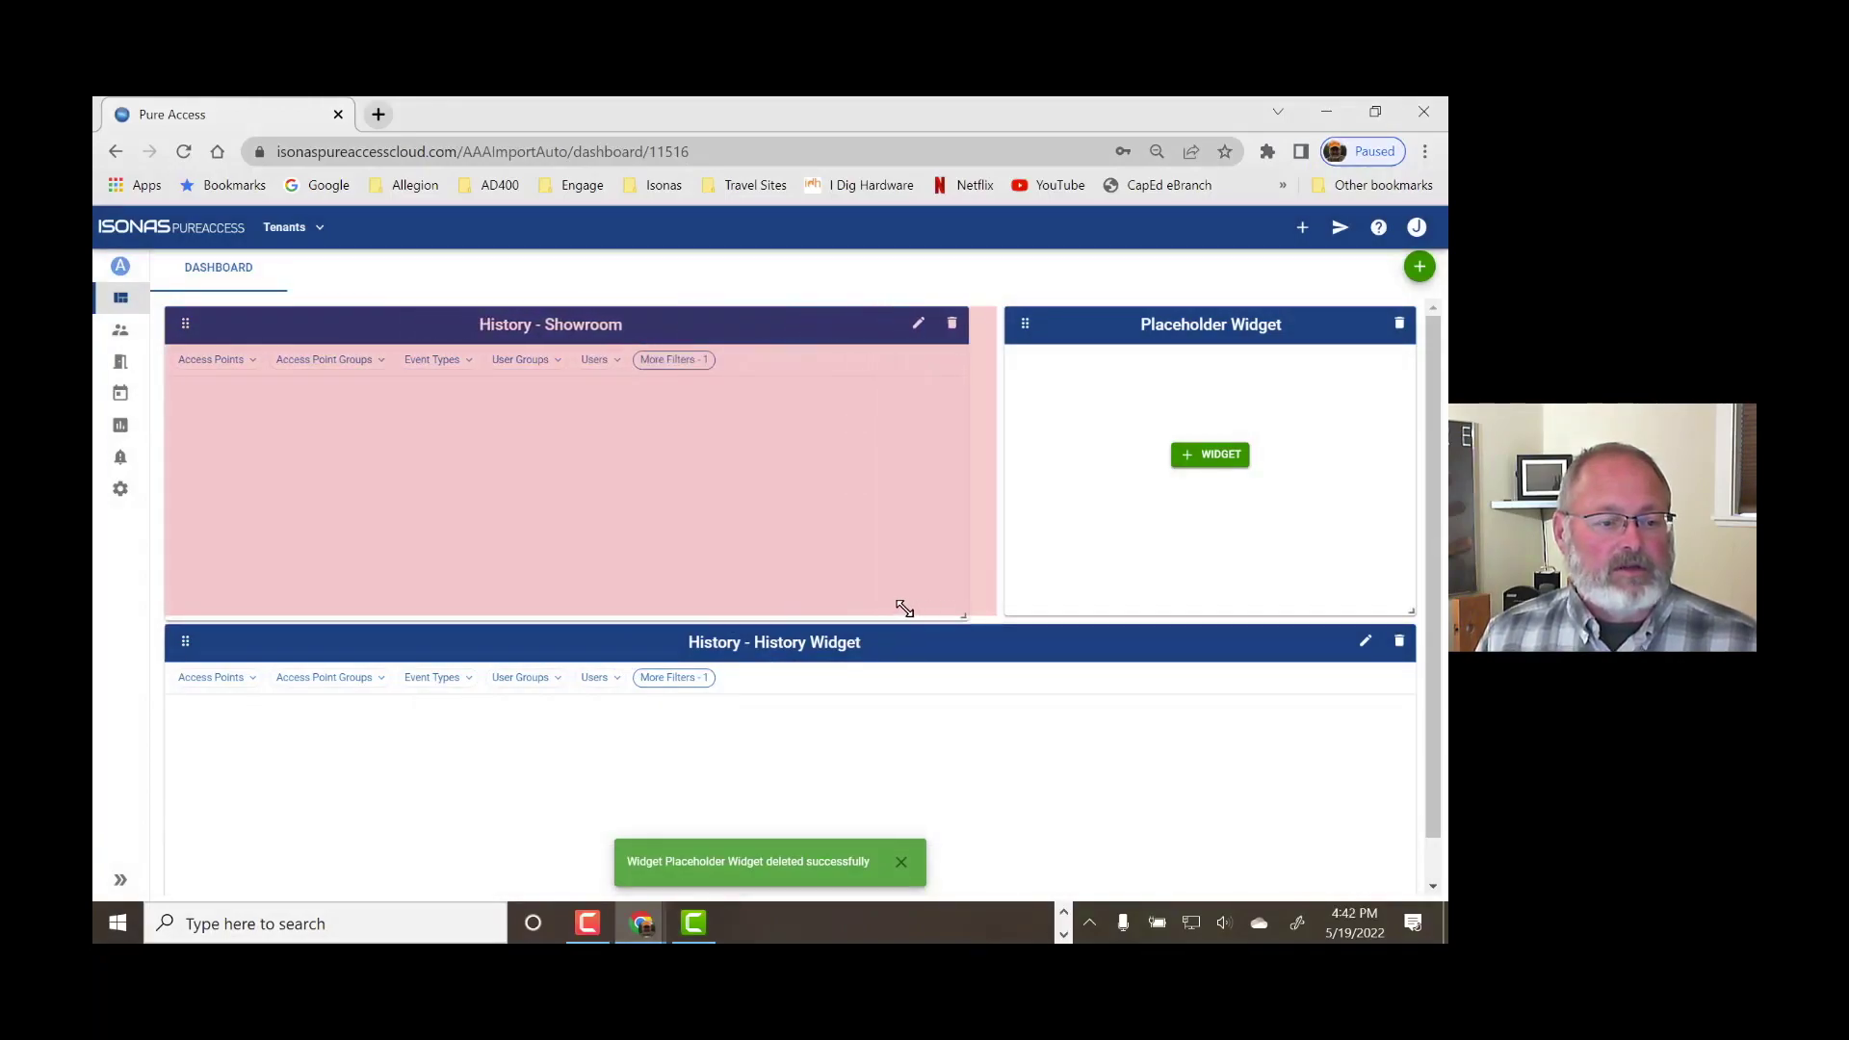
left_click_drag(750, 571, 742, 528)
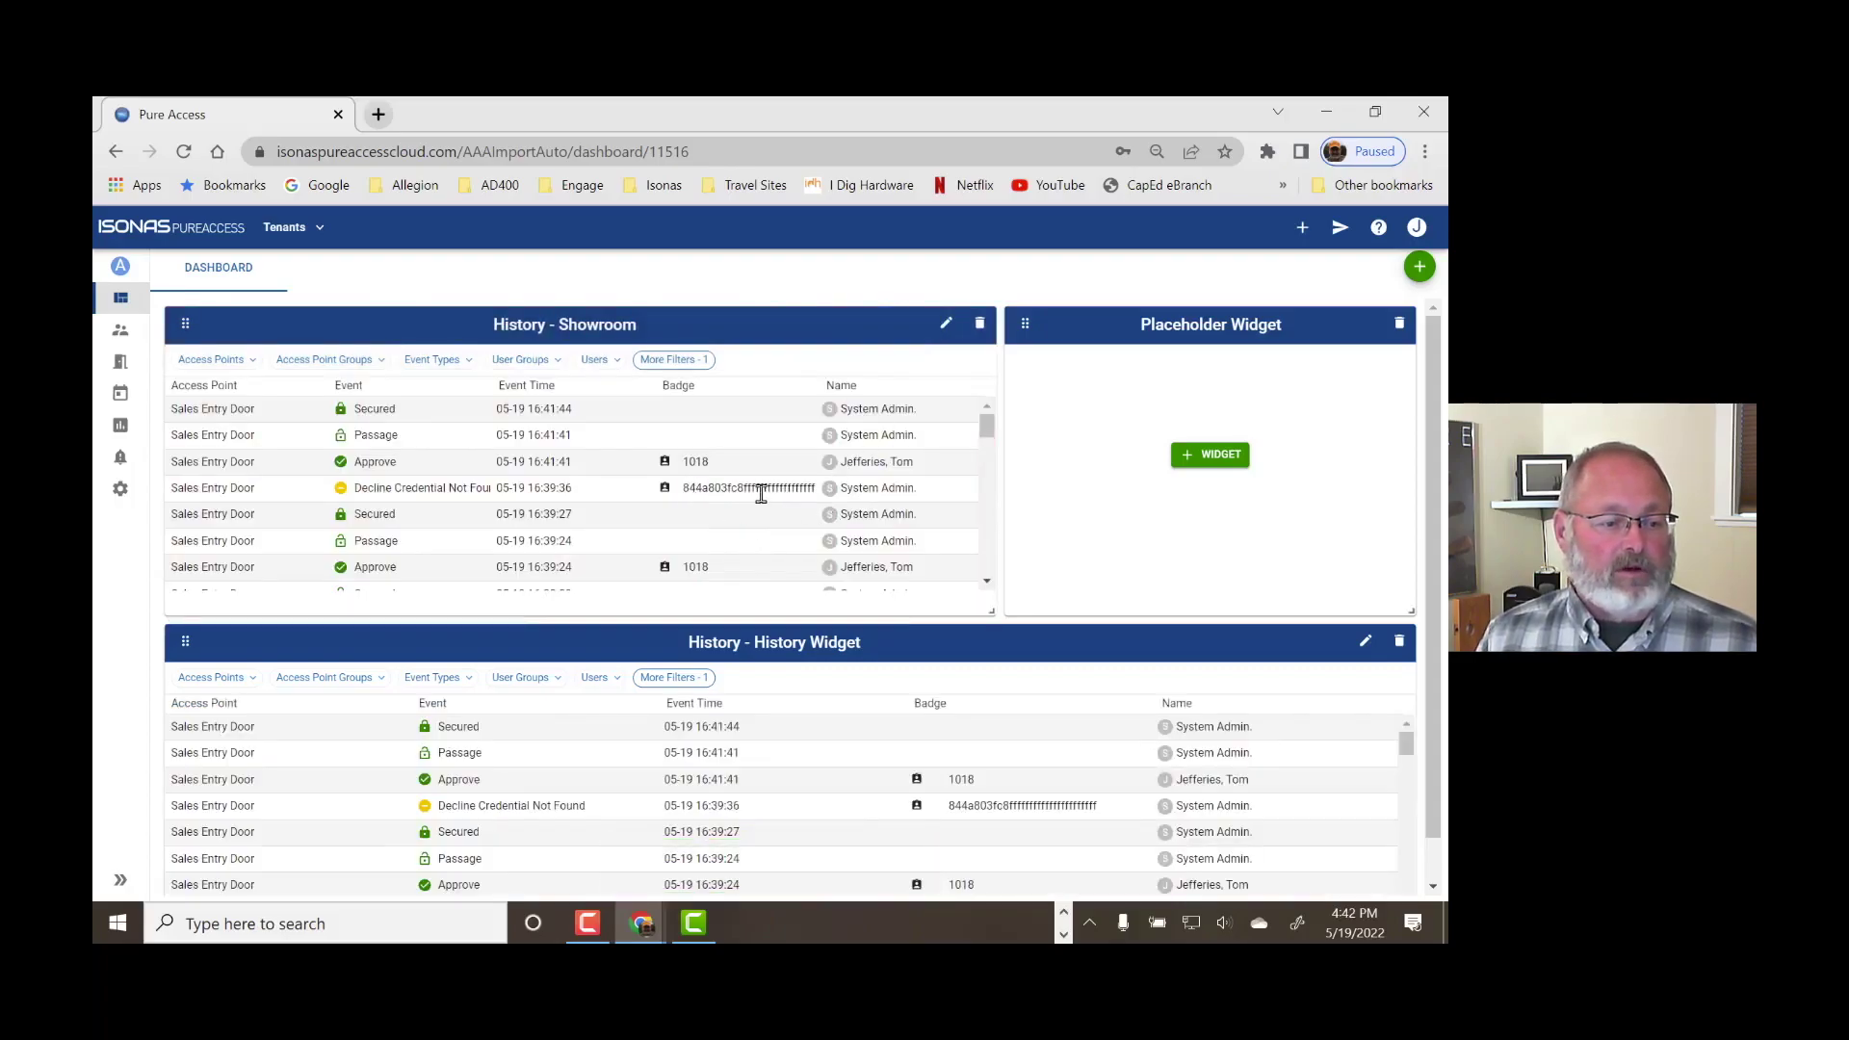
Change the Showroom widget to Access Point Admit for the Sales Entry Door, save it and issue an admit.
left_click(942, 331)
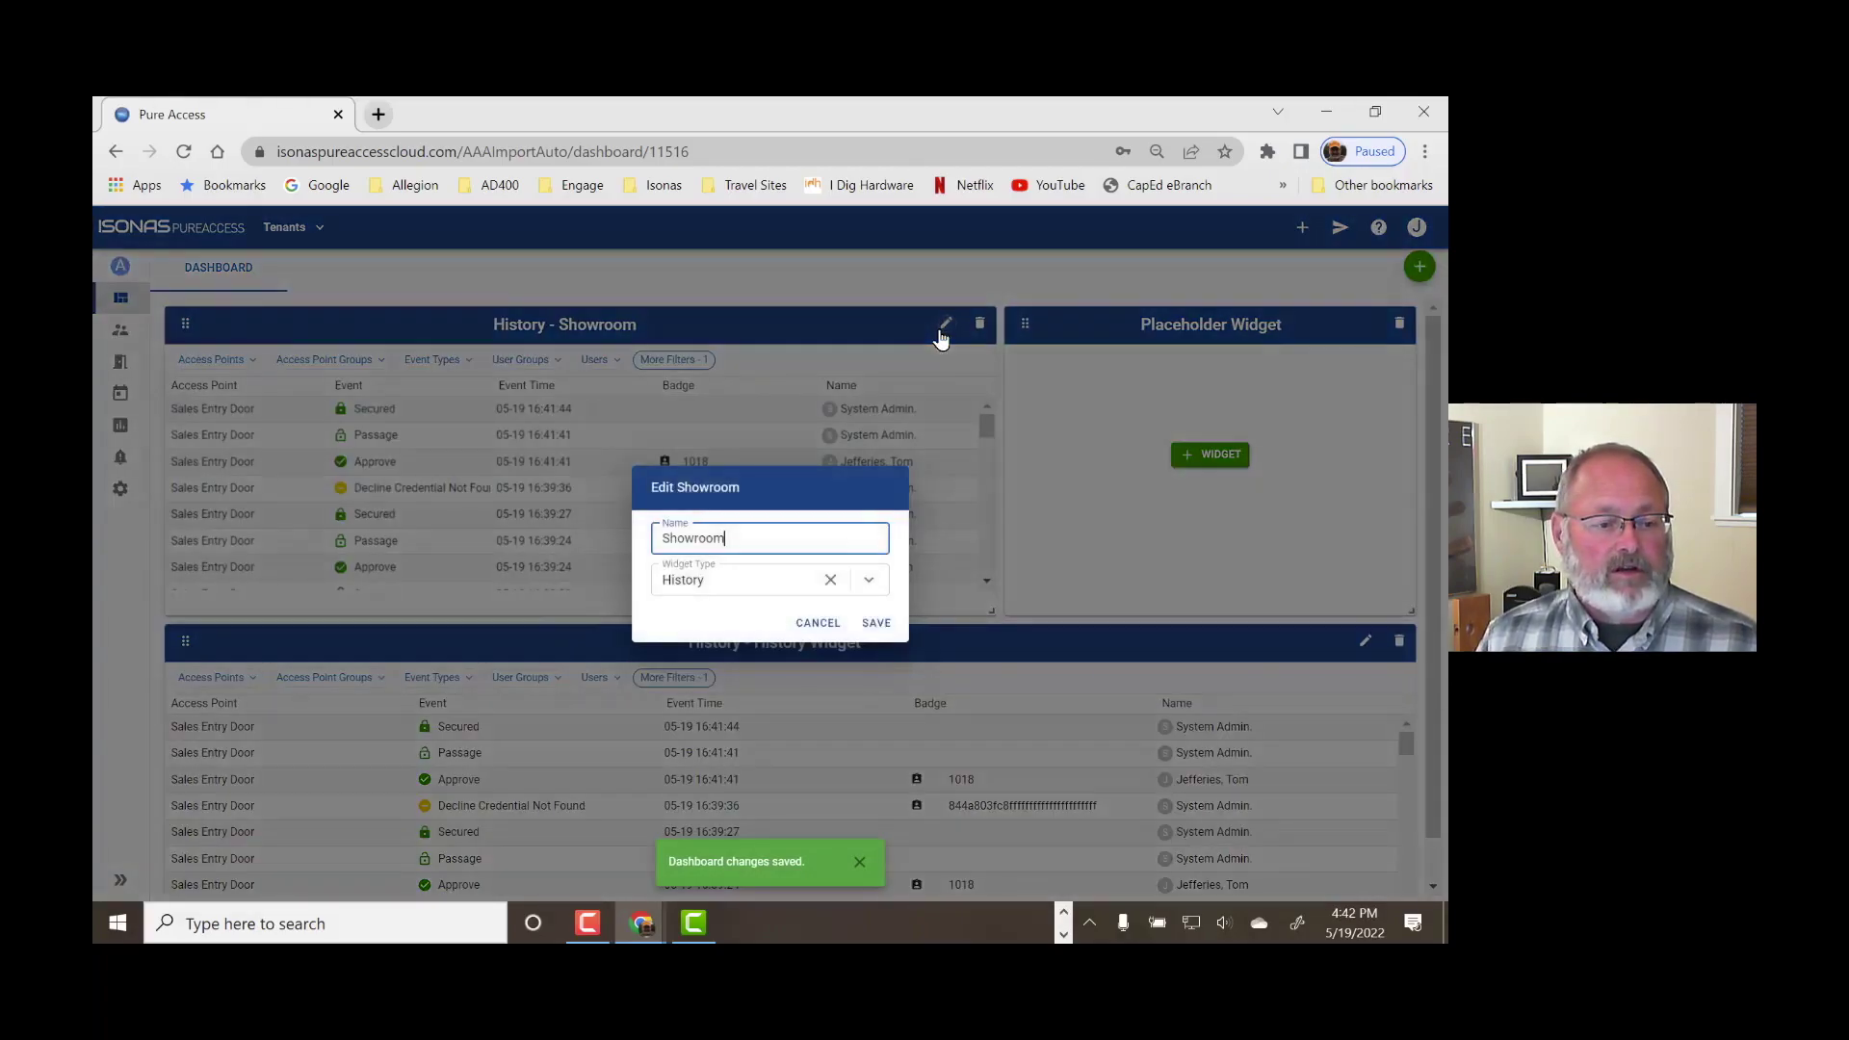
left_click(871, 584)
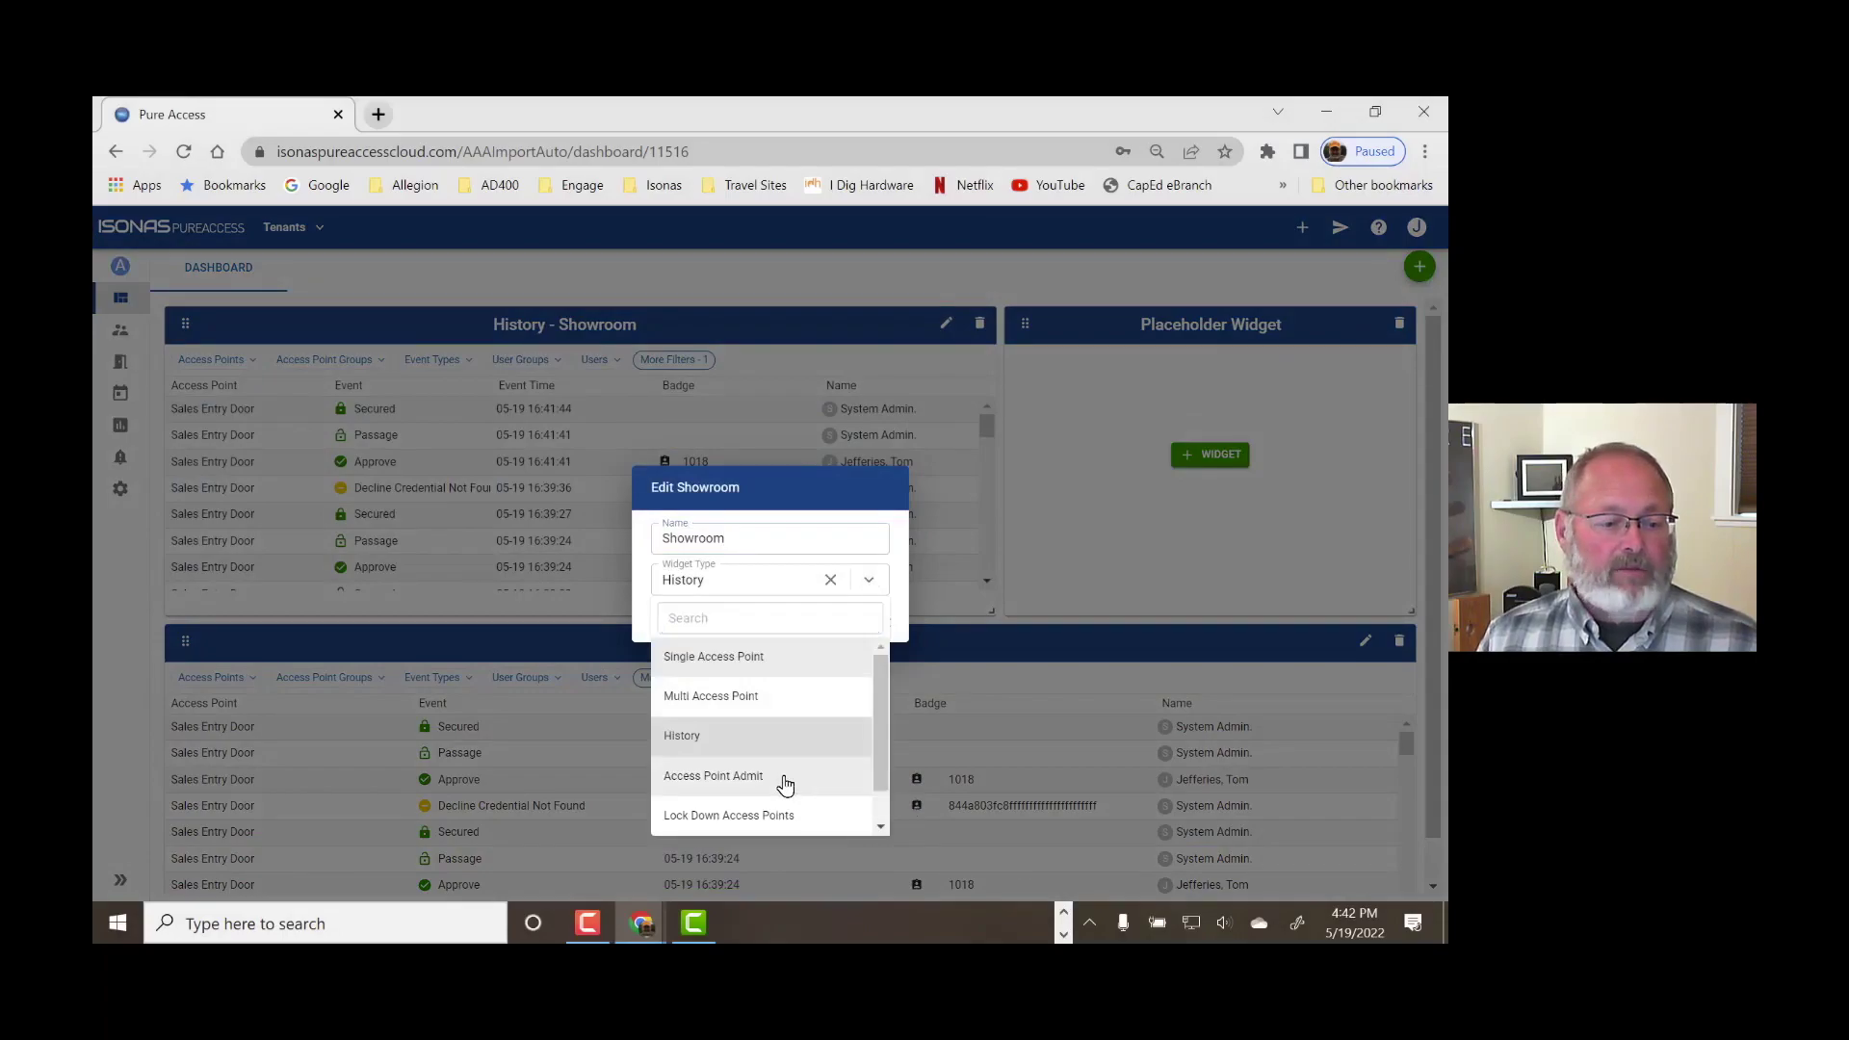
left_click(782, 776)
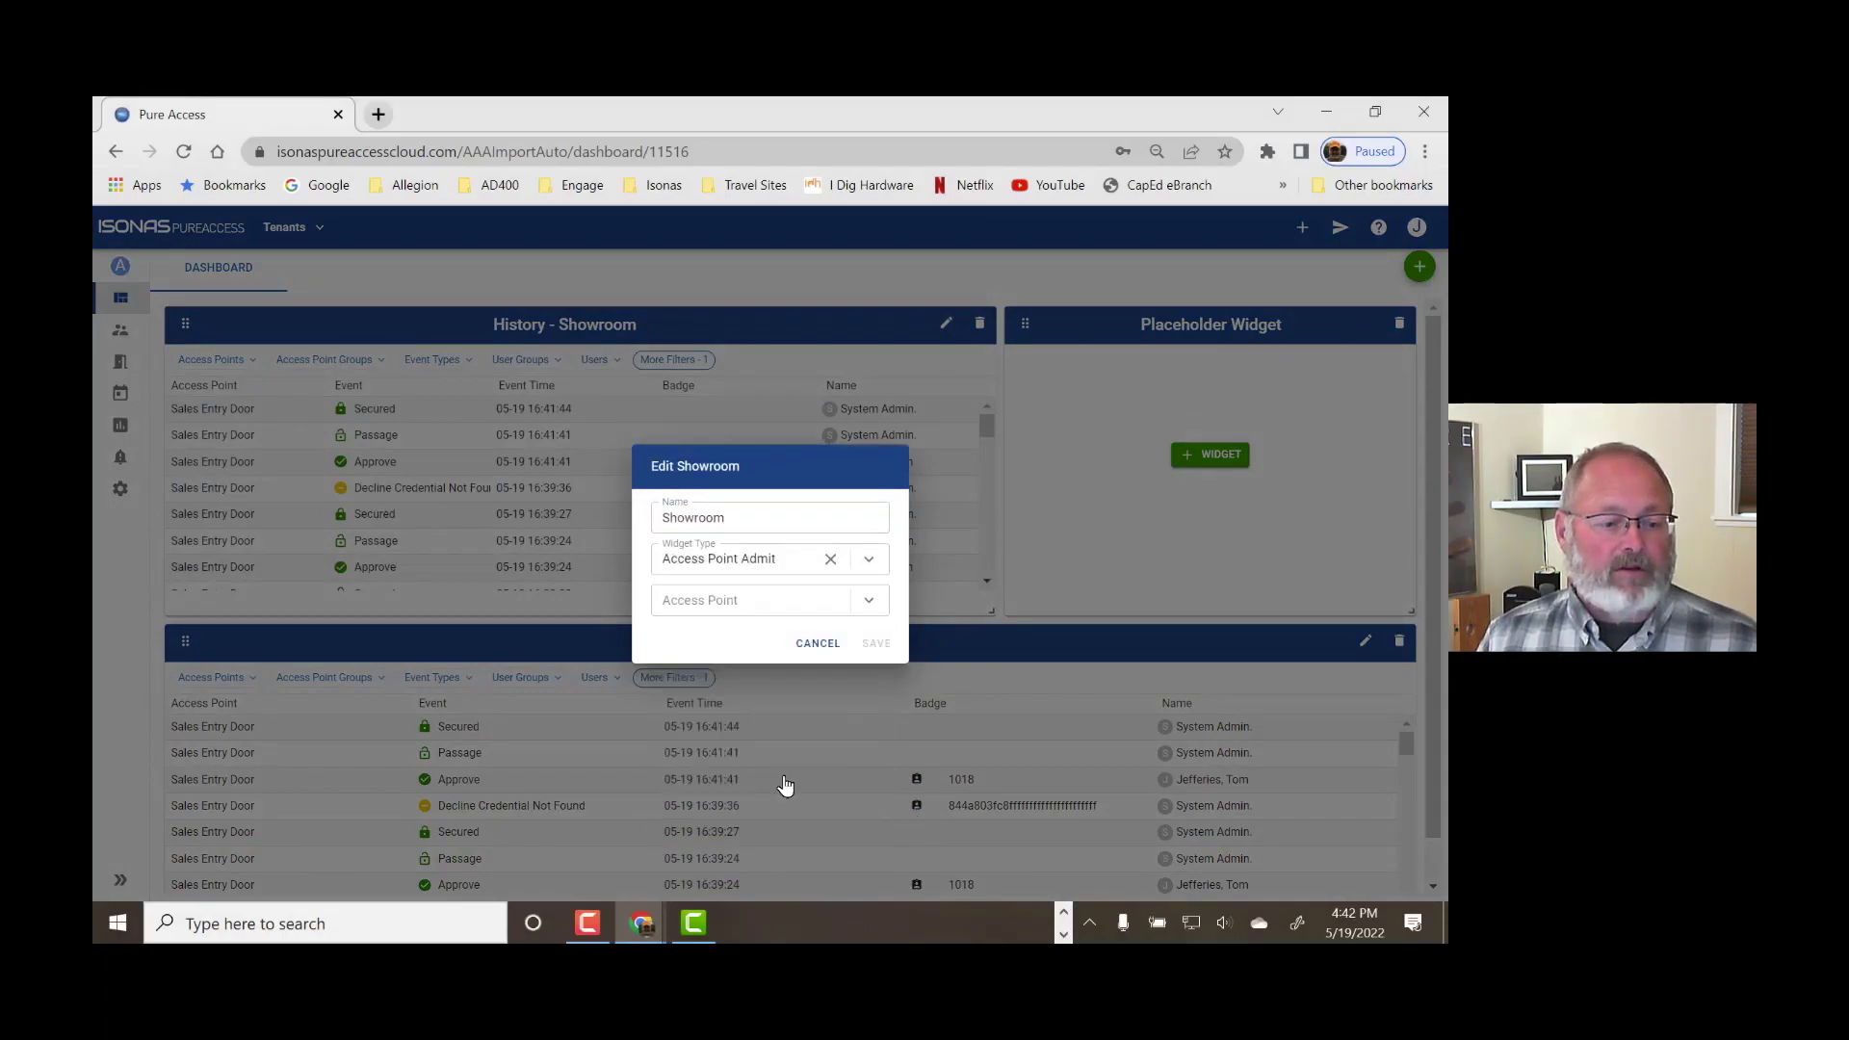
left_click(867, 600)
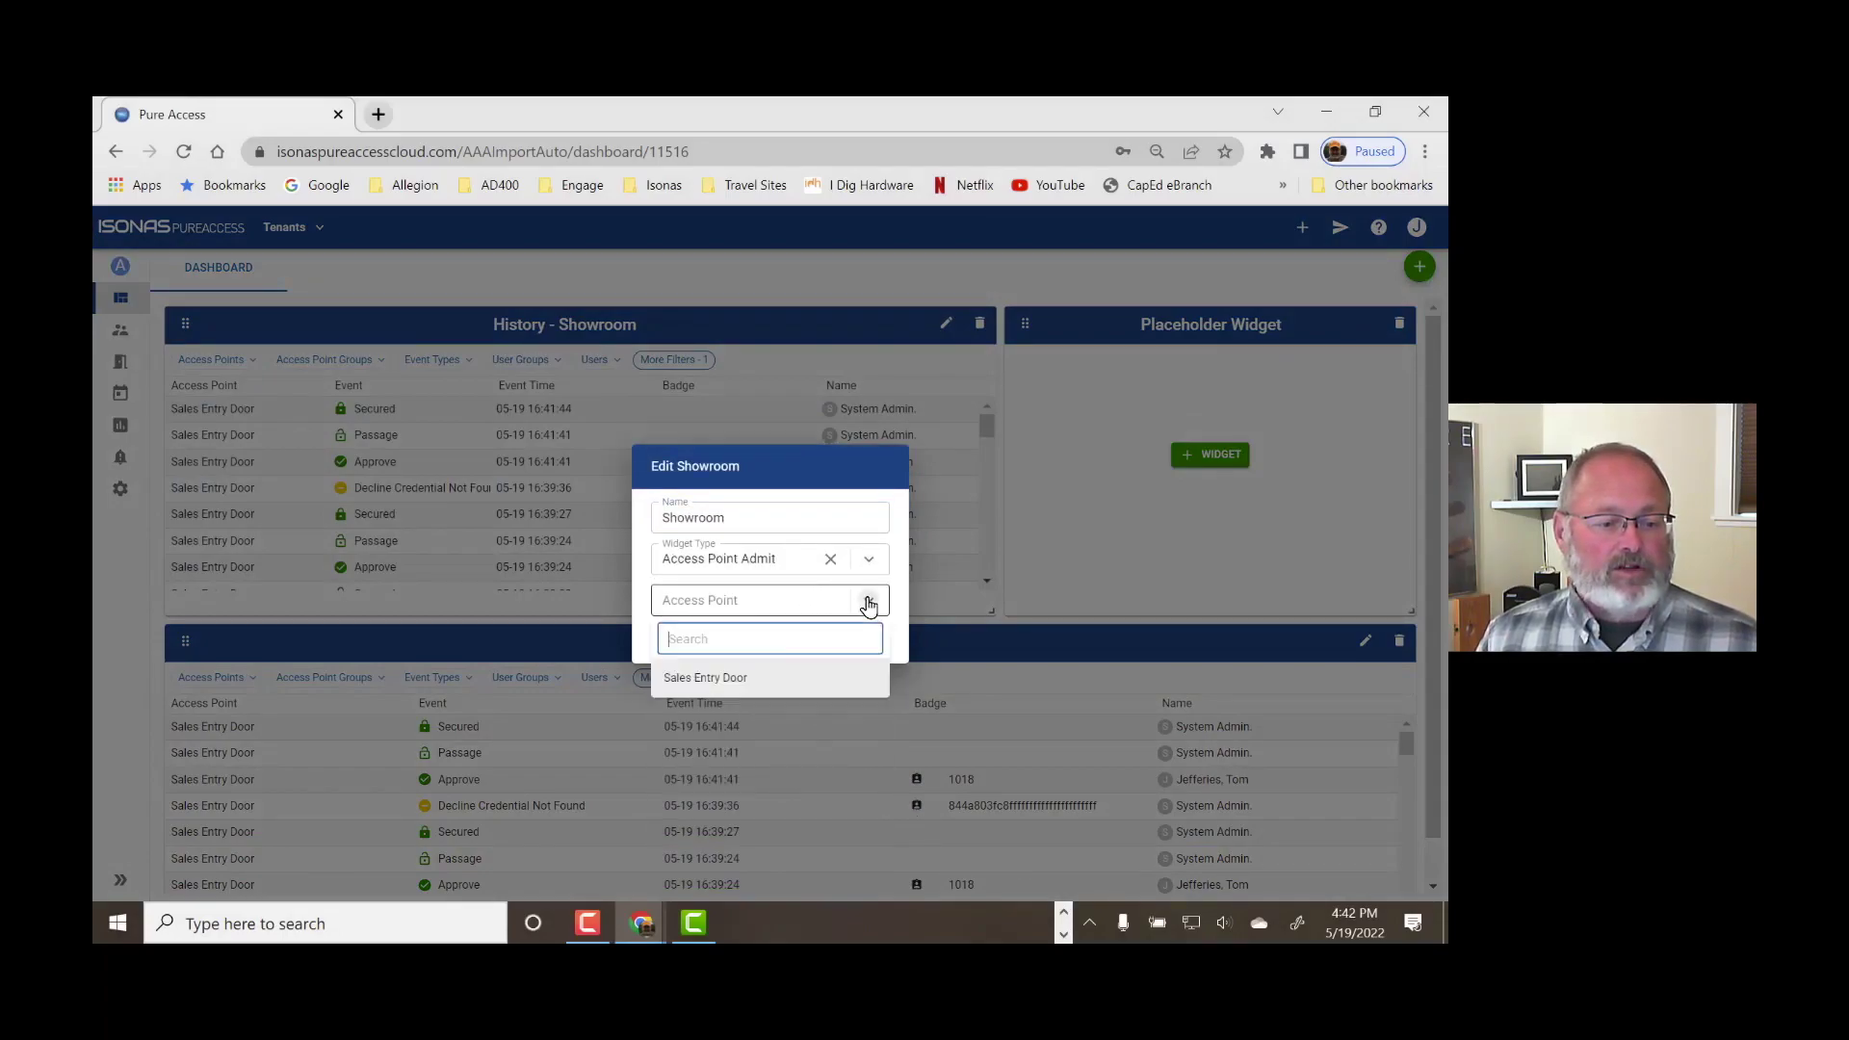
left_click(776, 693)
left_click(873, 645)
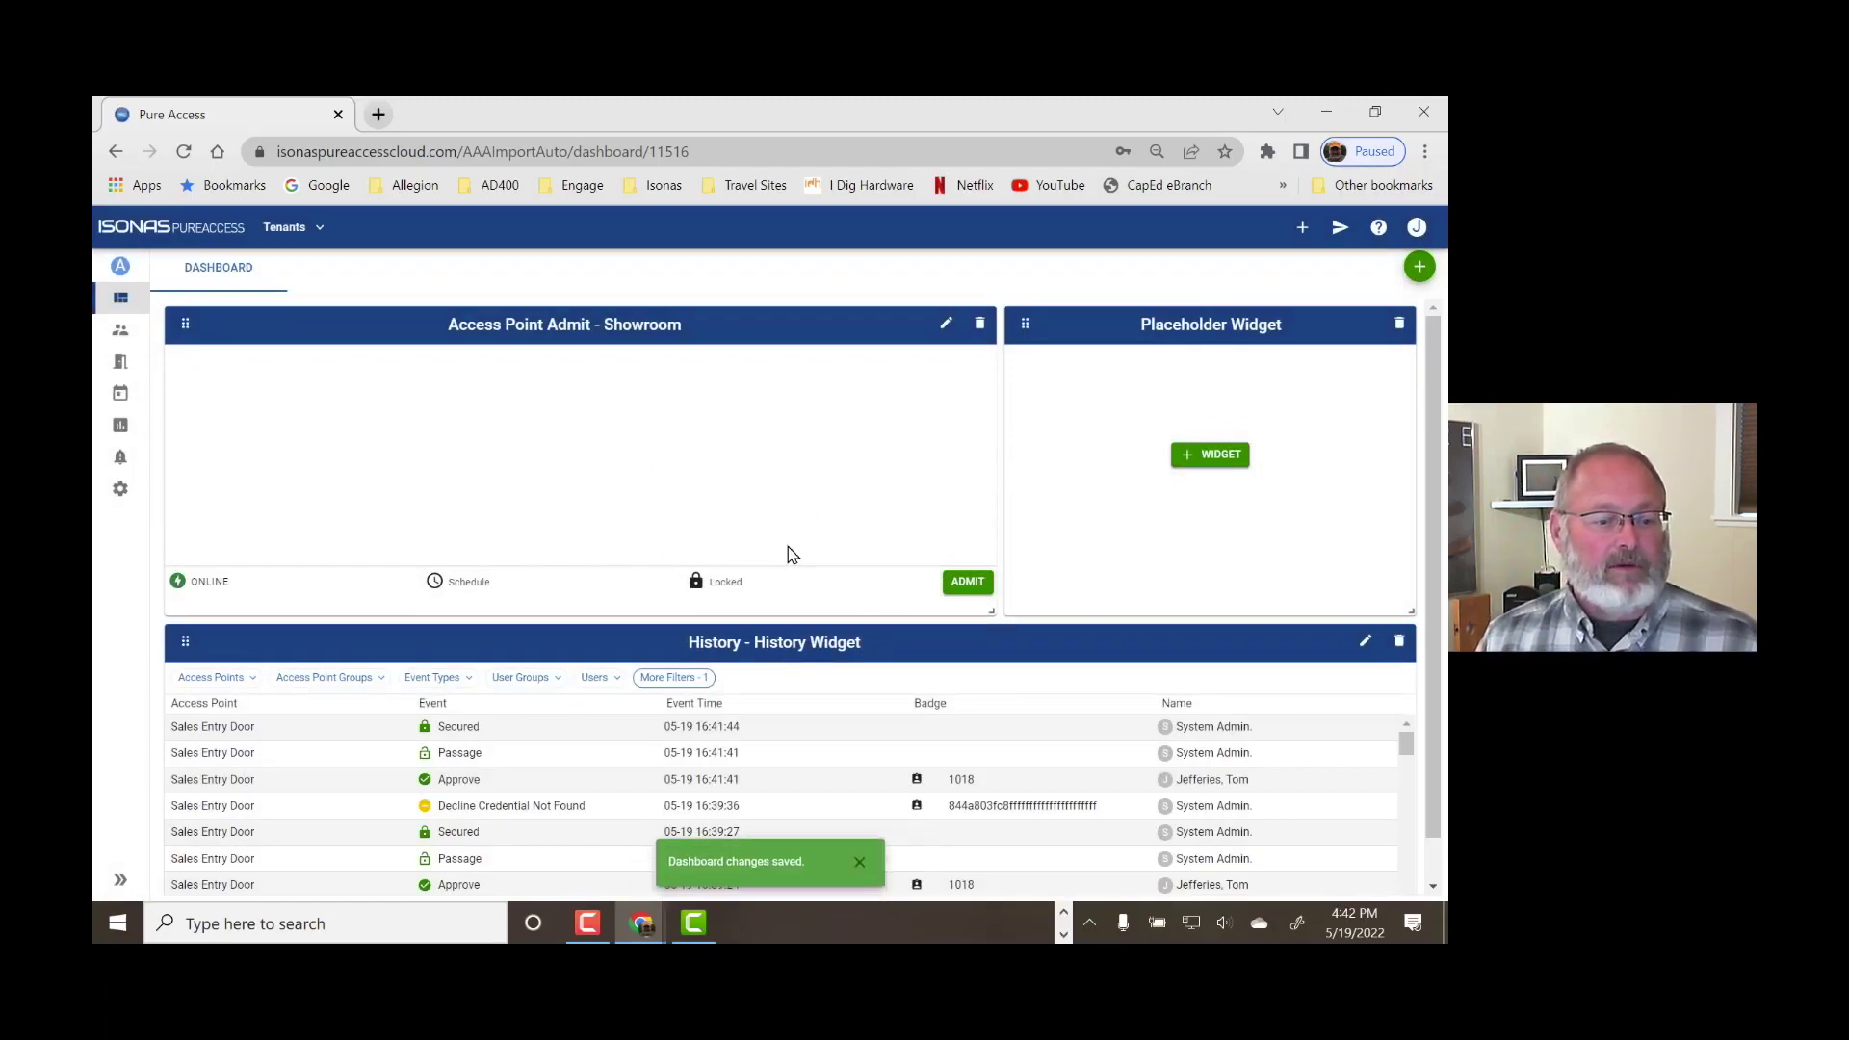
left_click(966, 585)
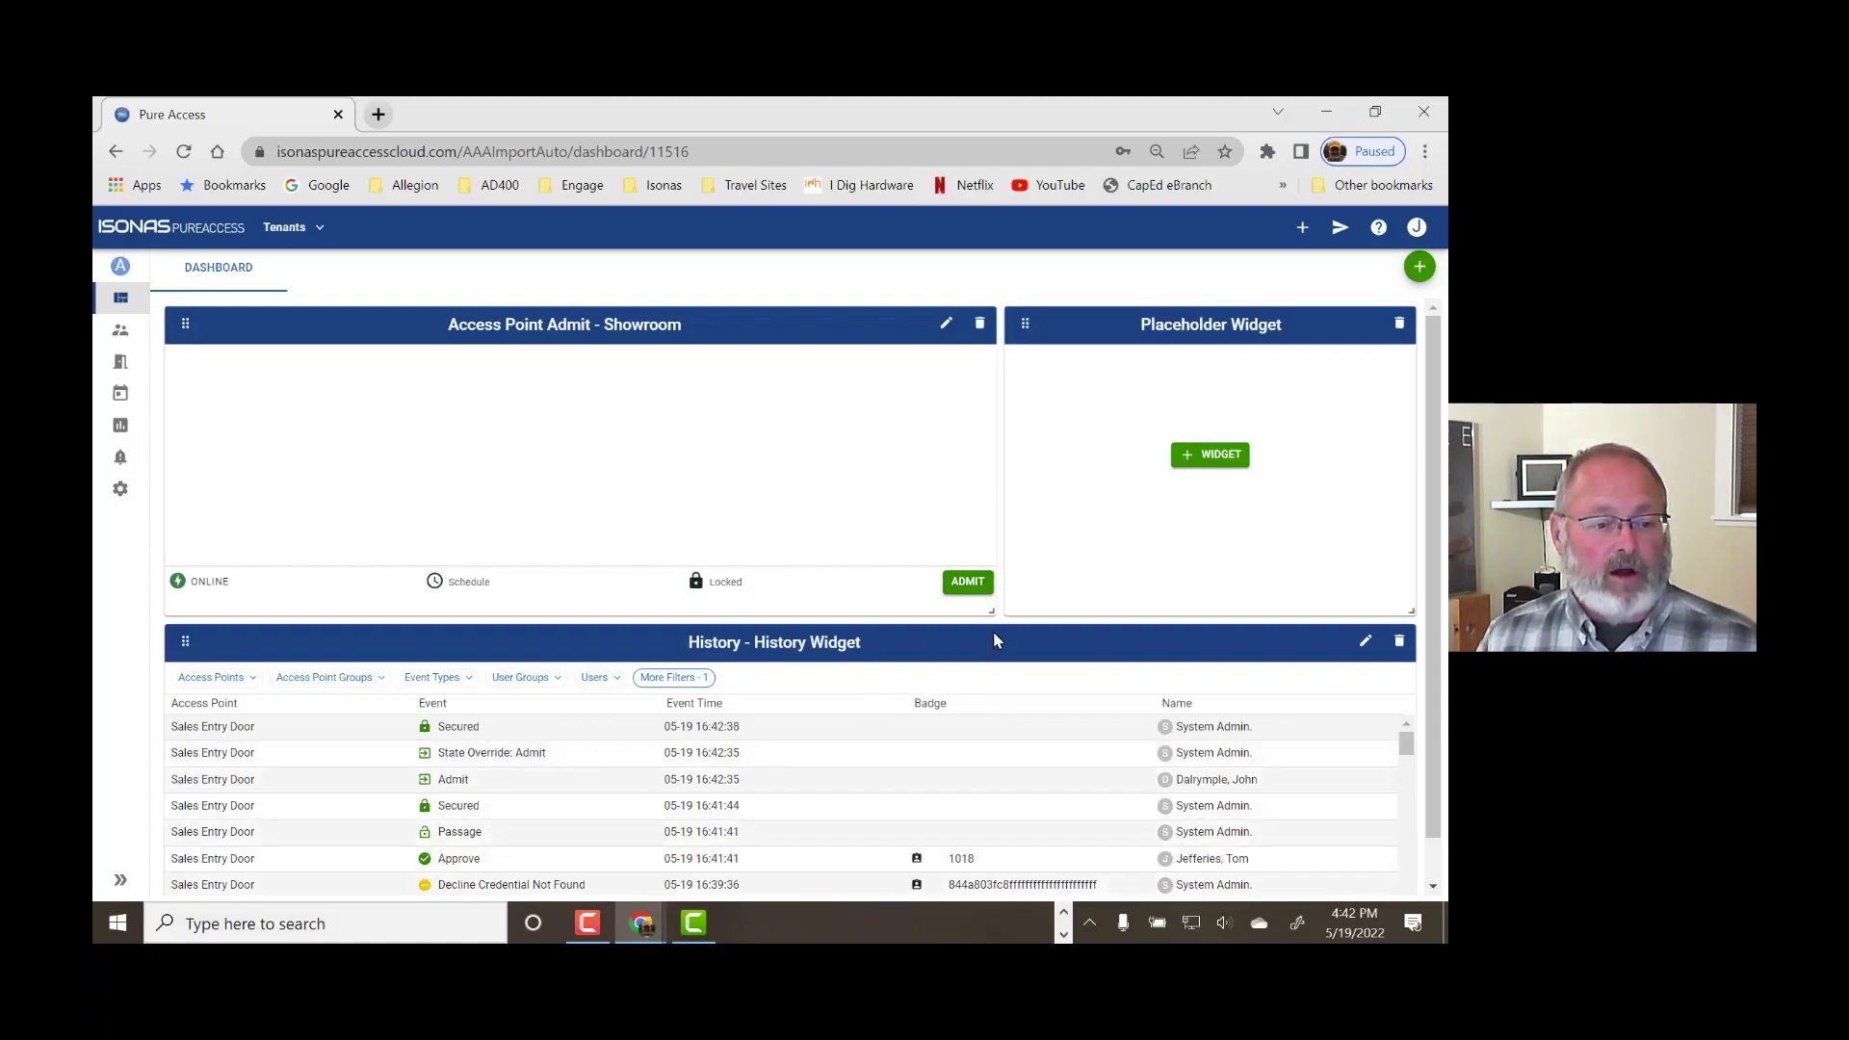
Shrink the Showroom widget to a single column's width and change it to a User Profiles widget for the Sales Entry Door.
left_click_drag(989, 615, 570, 606)
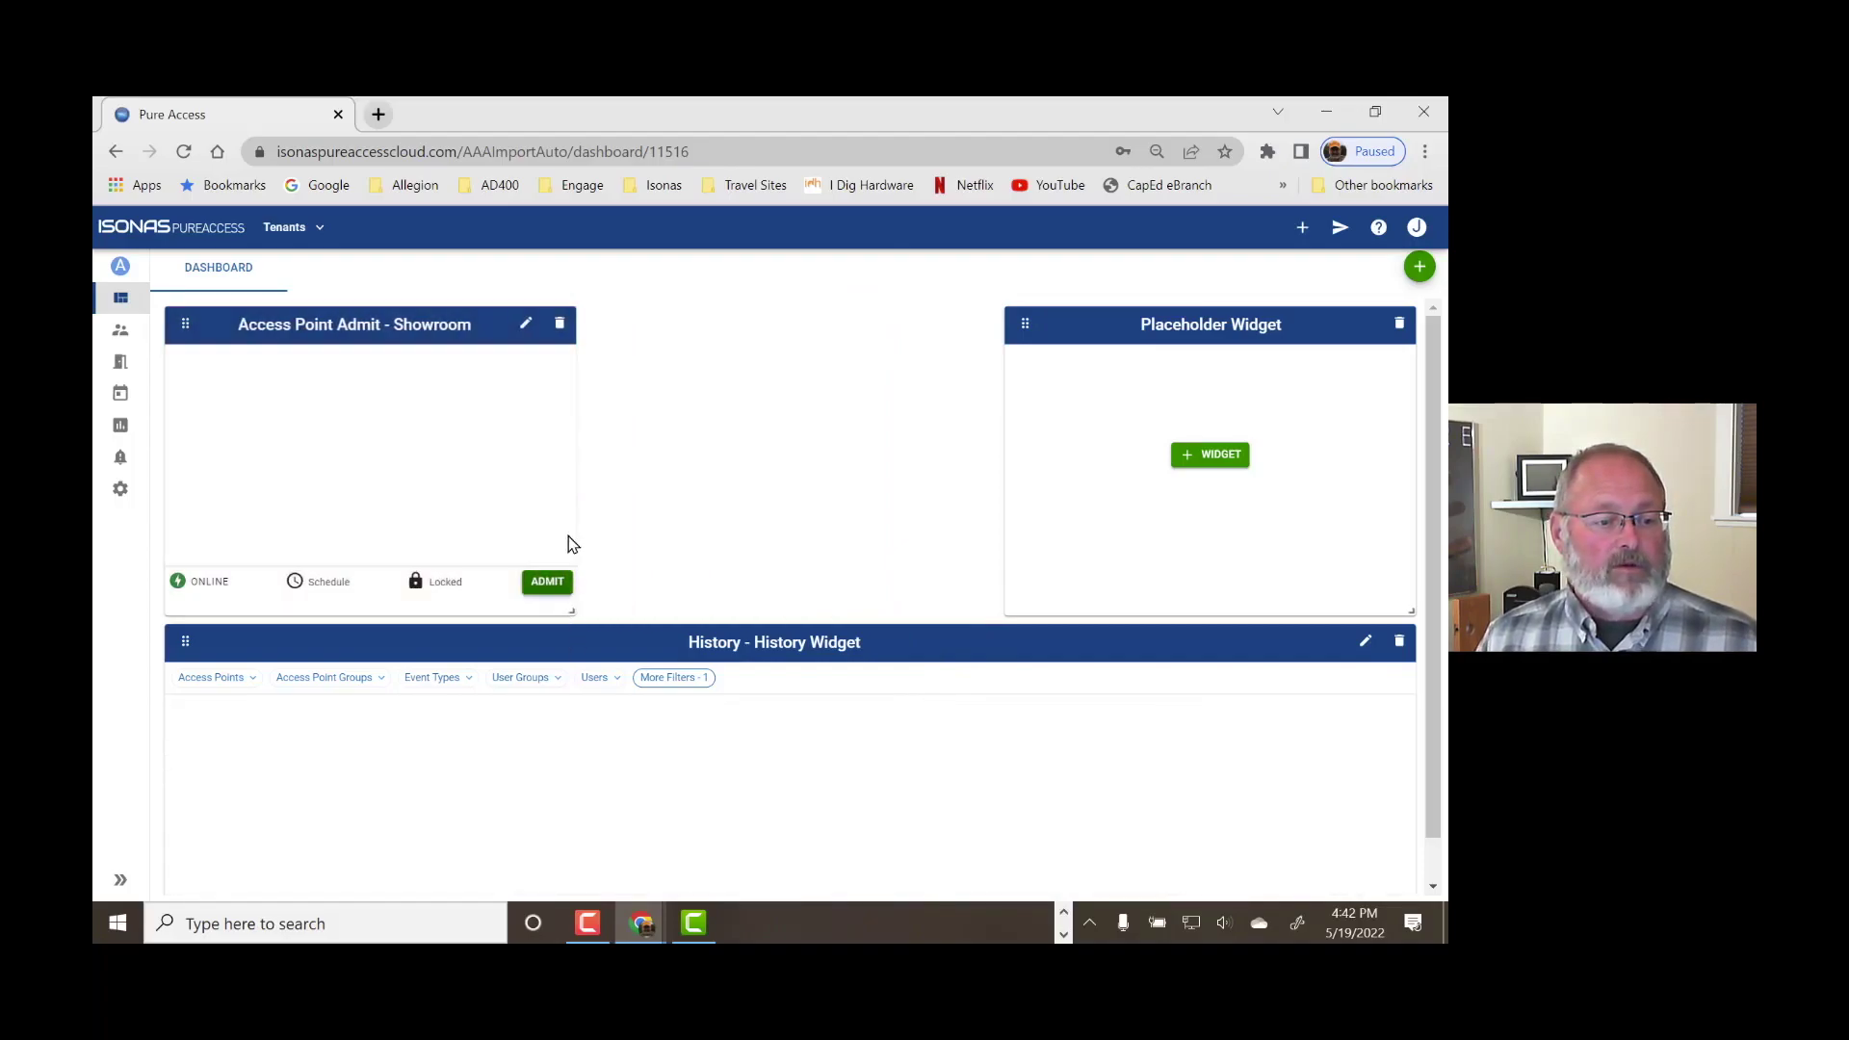
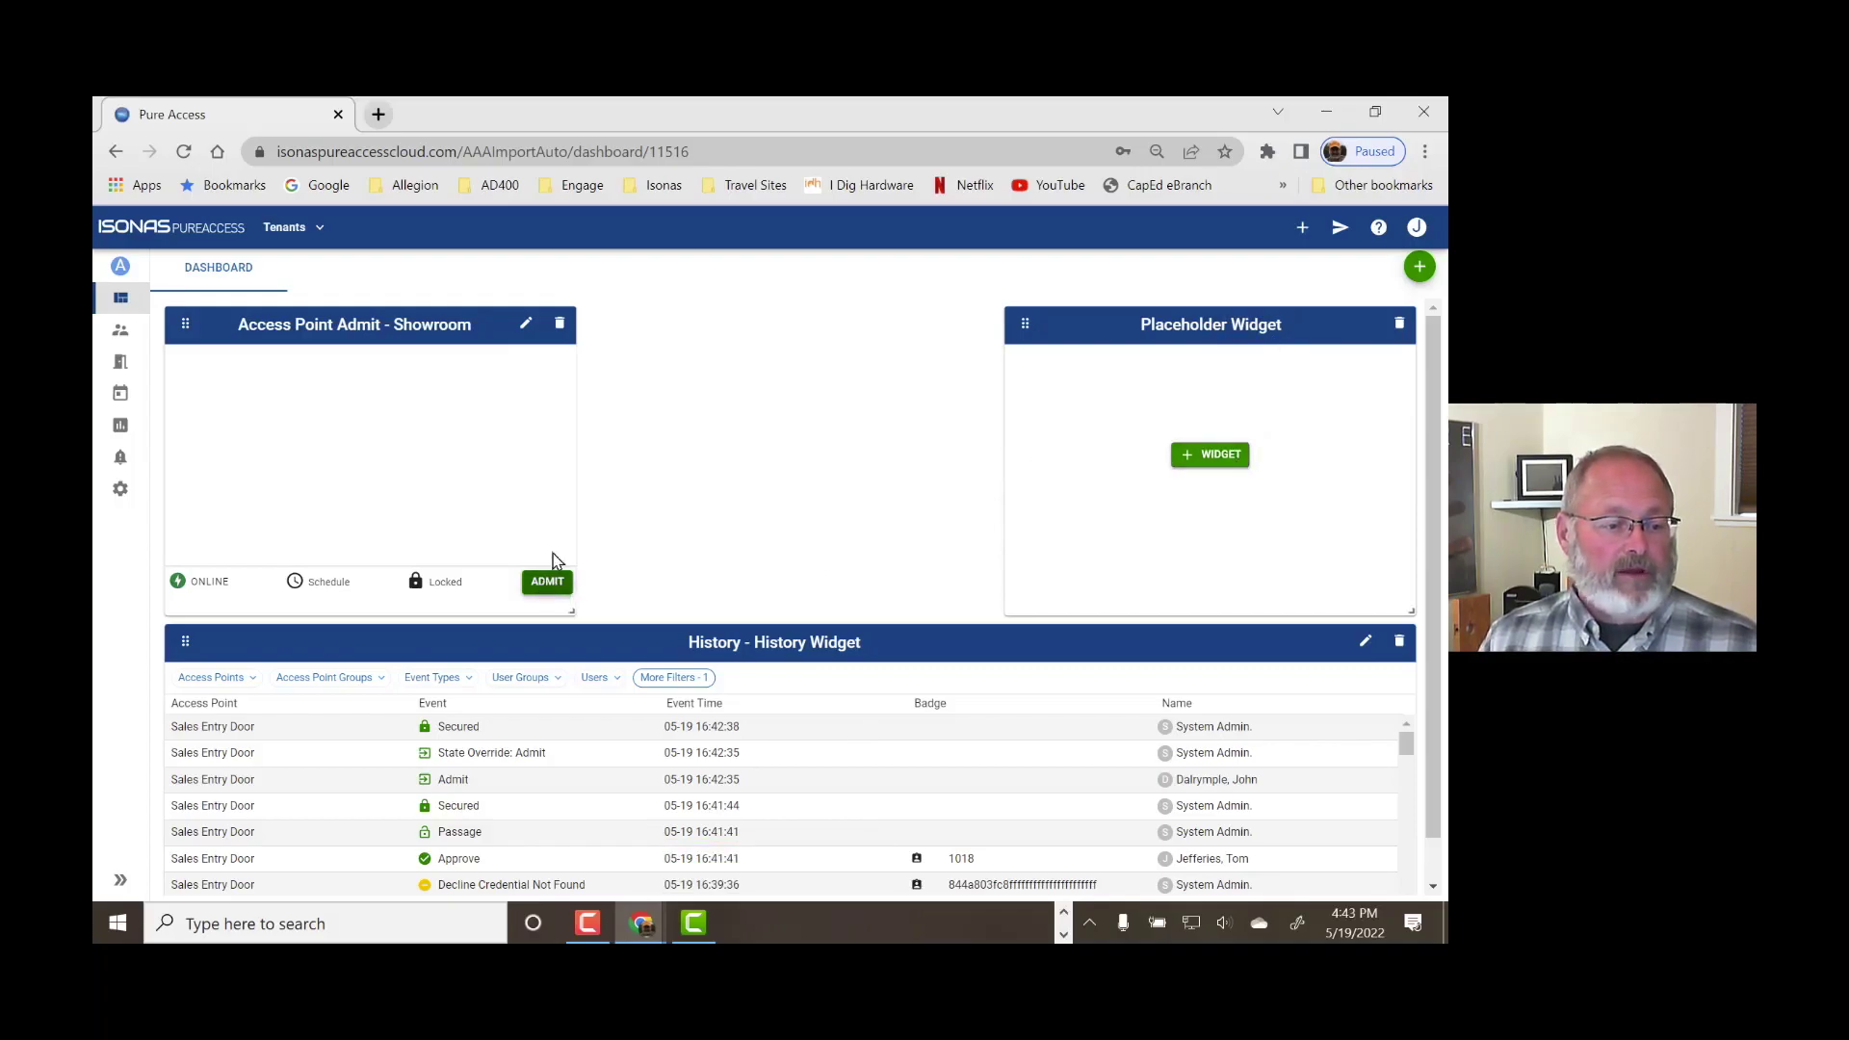
left_click(526, 324)
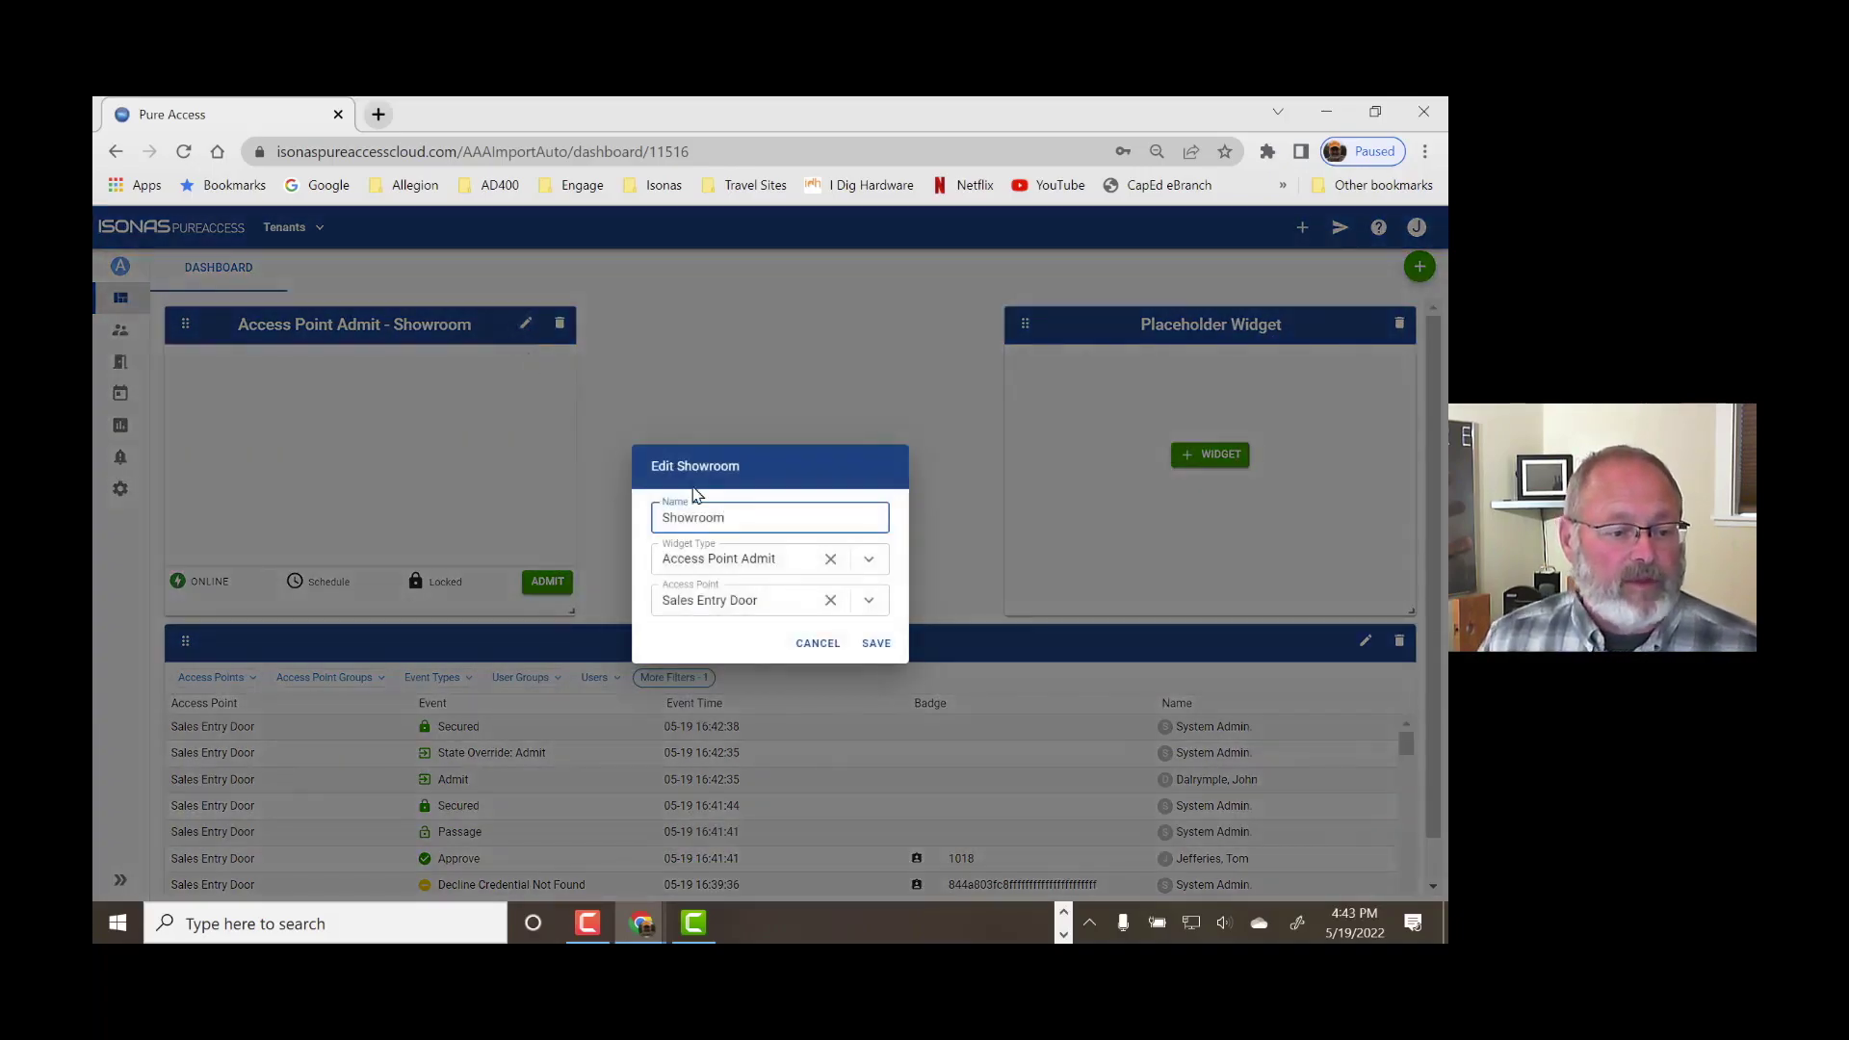
left_click(870, 564)
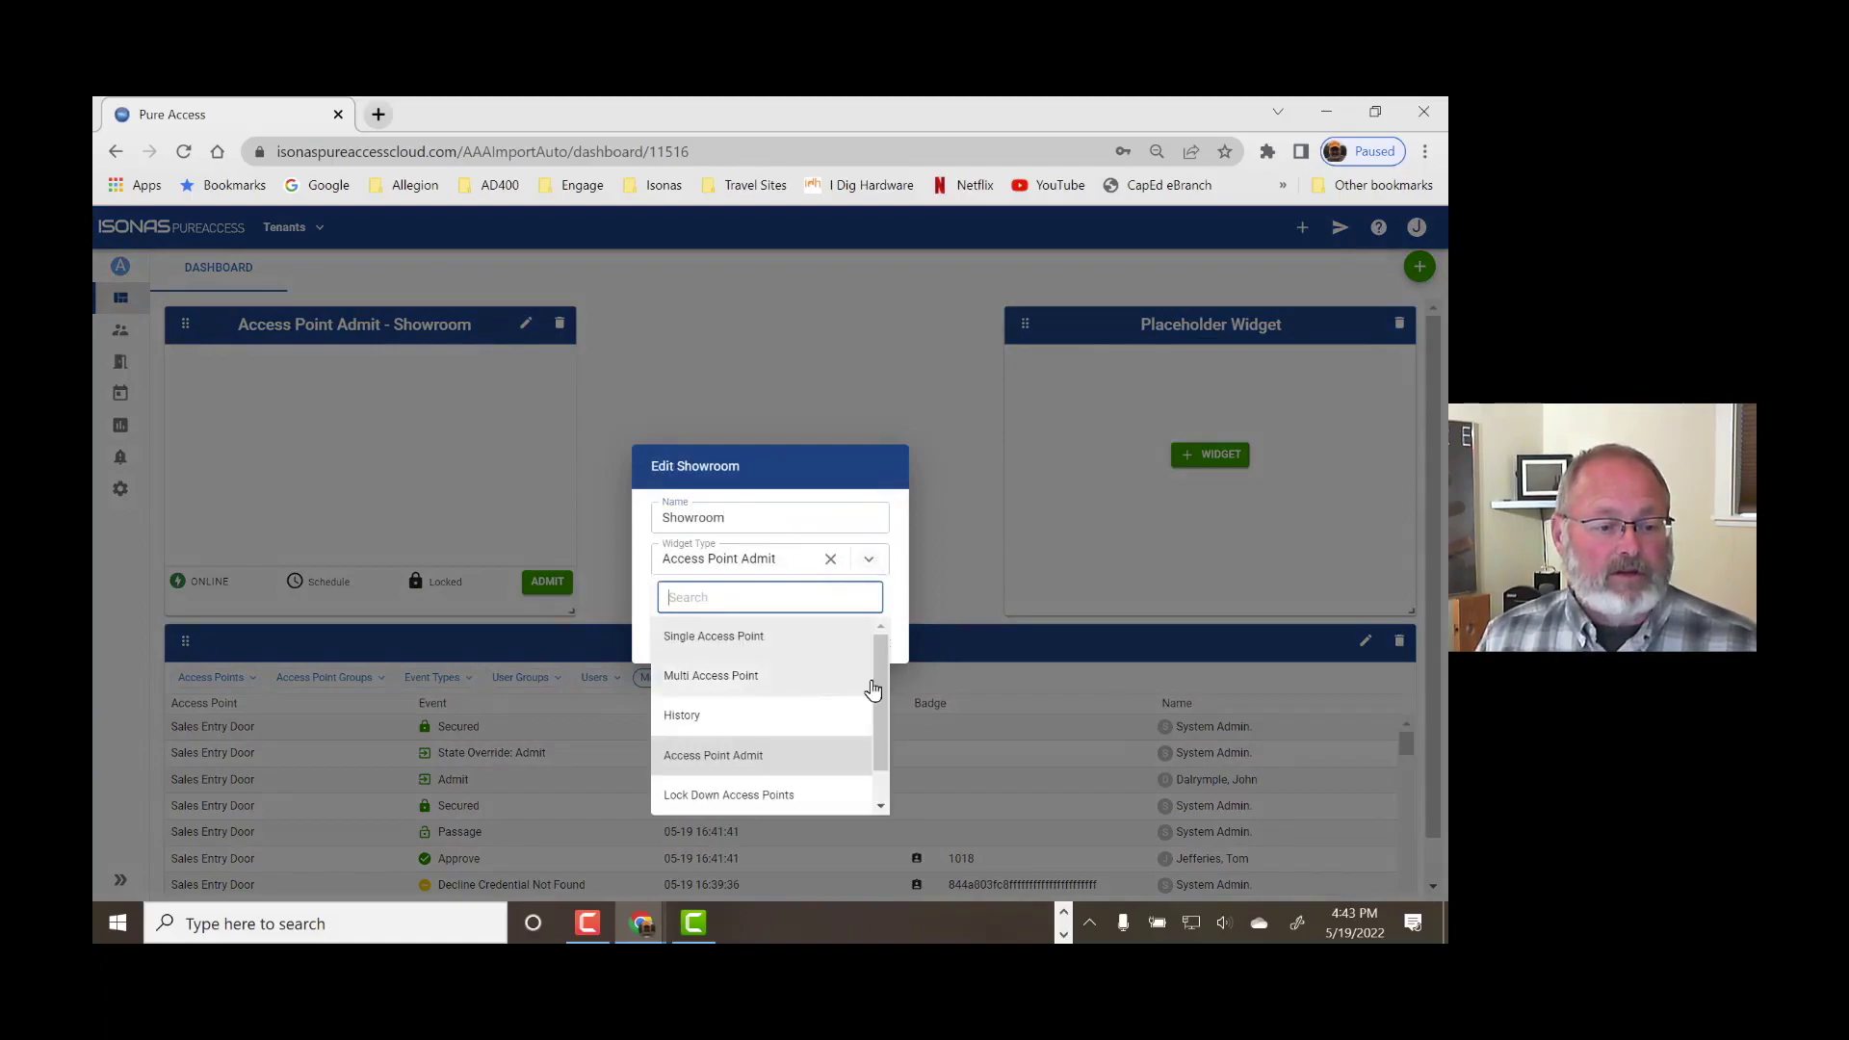
left_click_drag(882, 713, 881, 756)
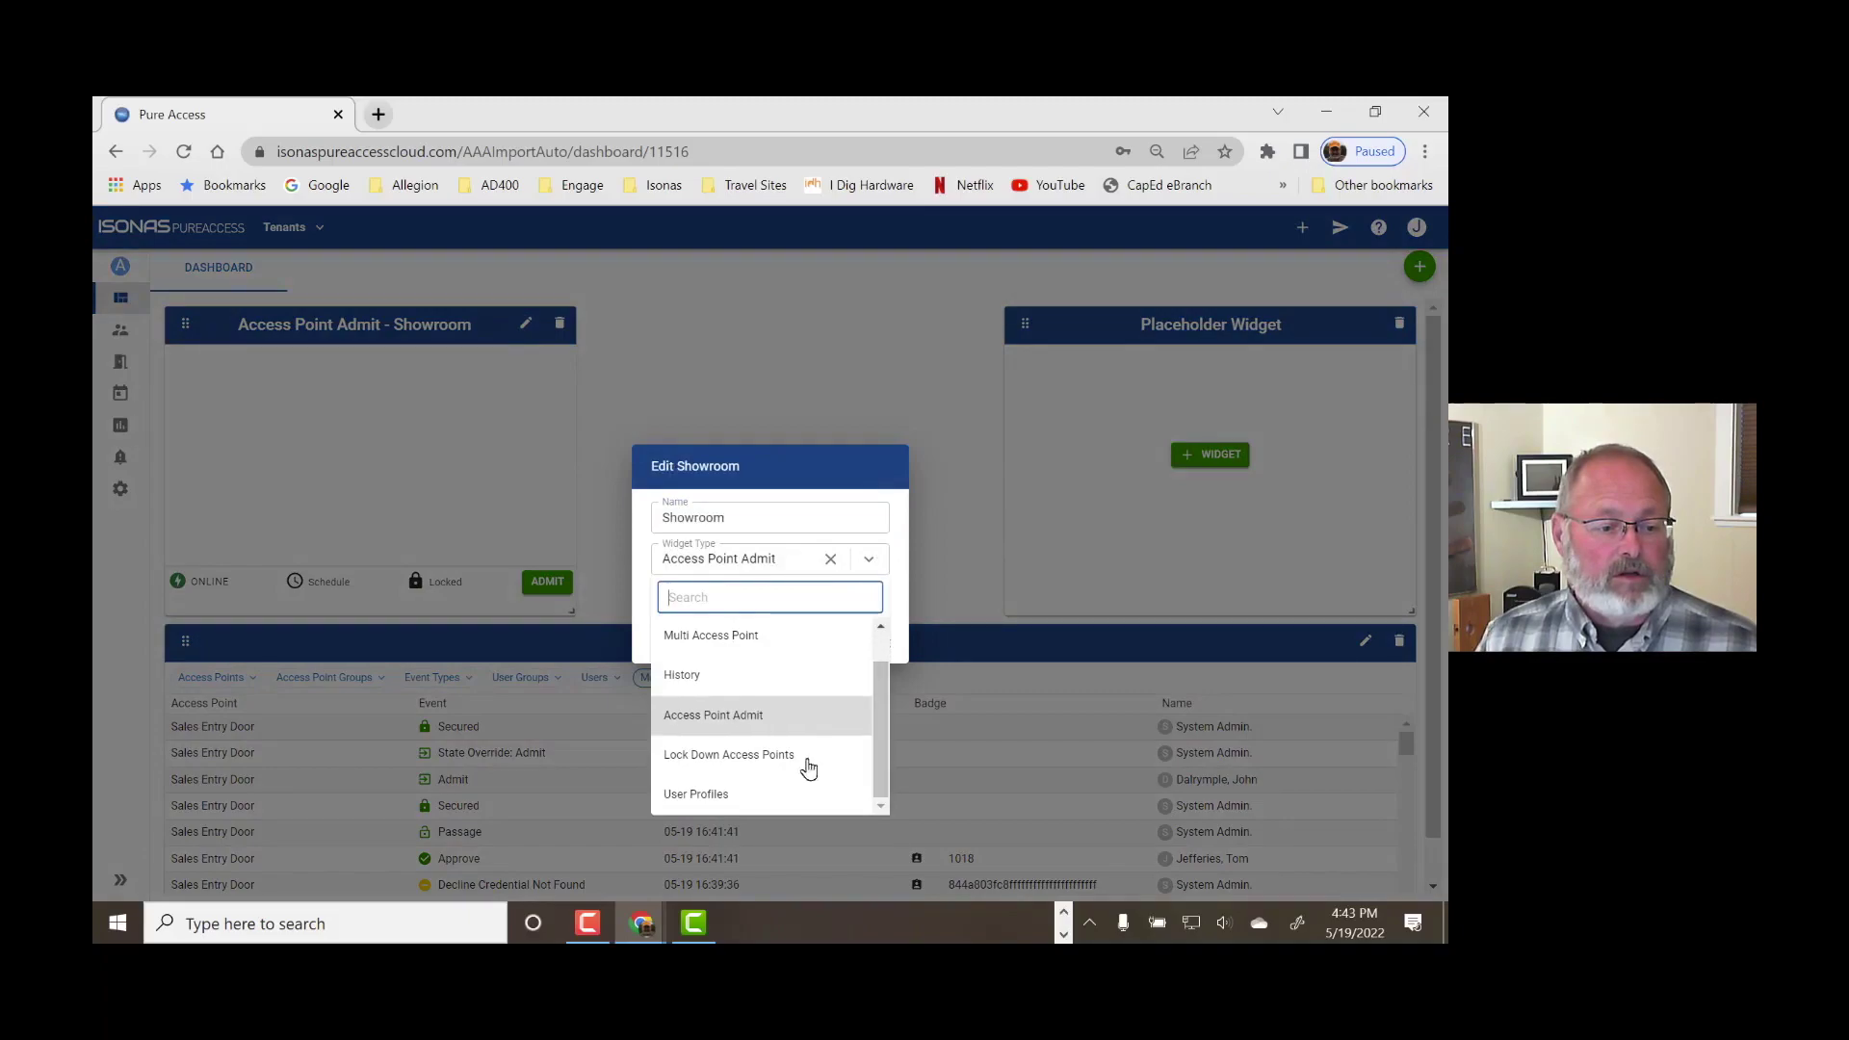
left_click(746, 793)
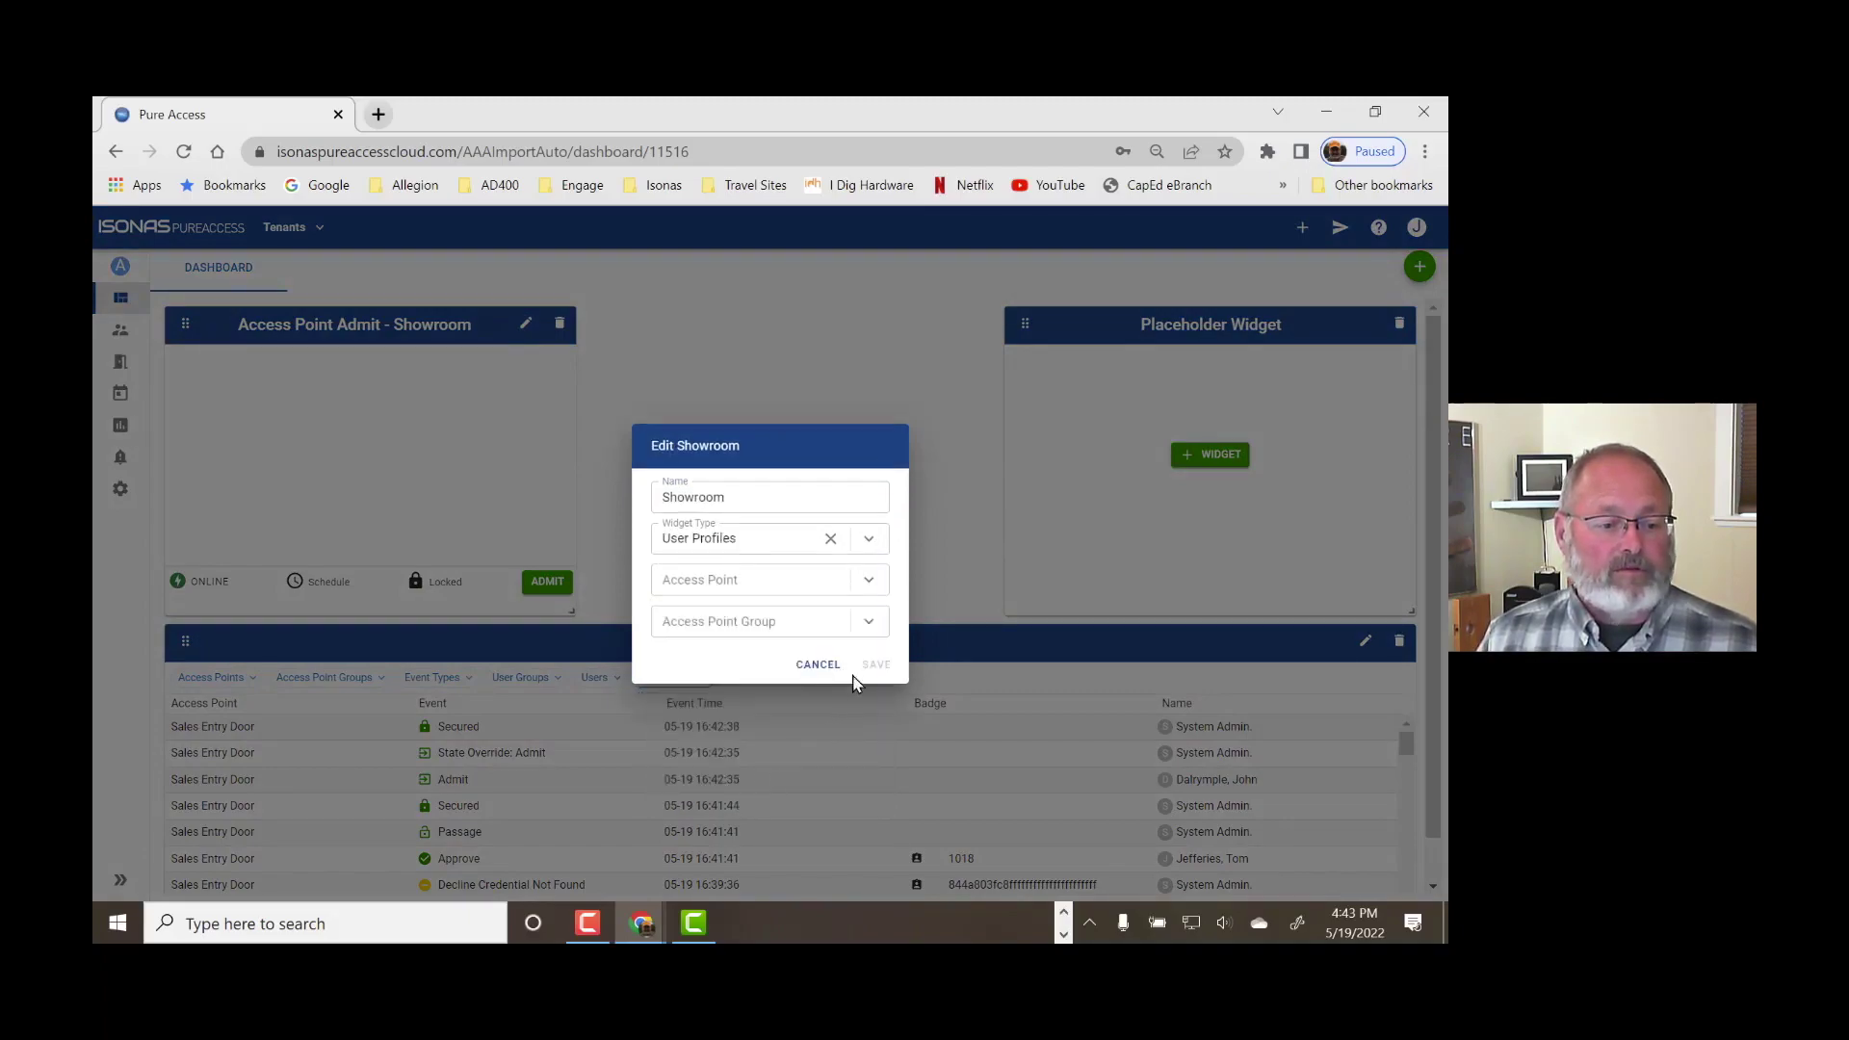
left_click(869, 587)
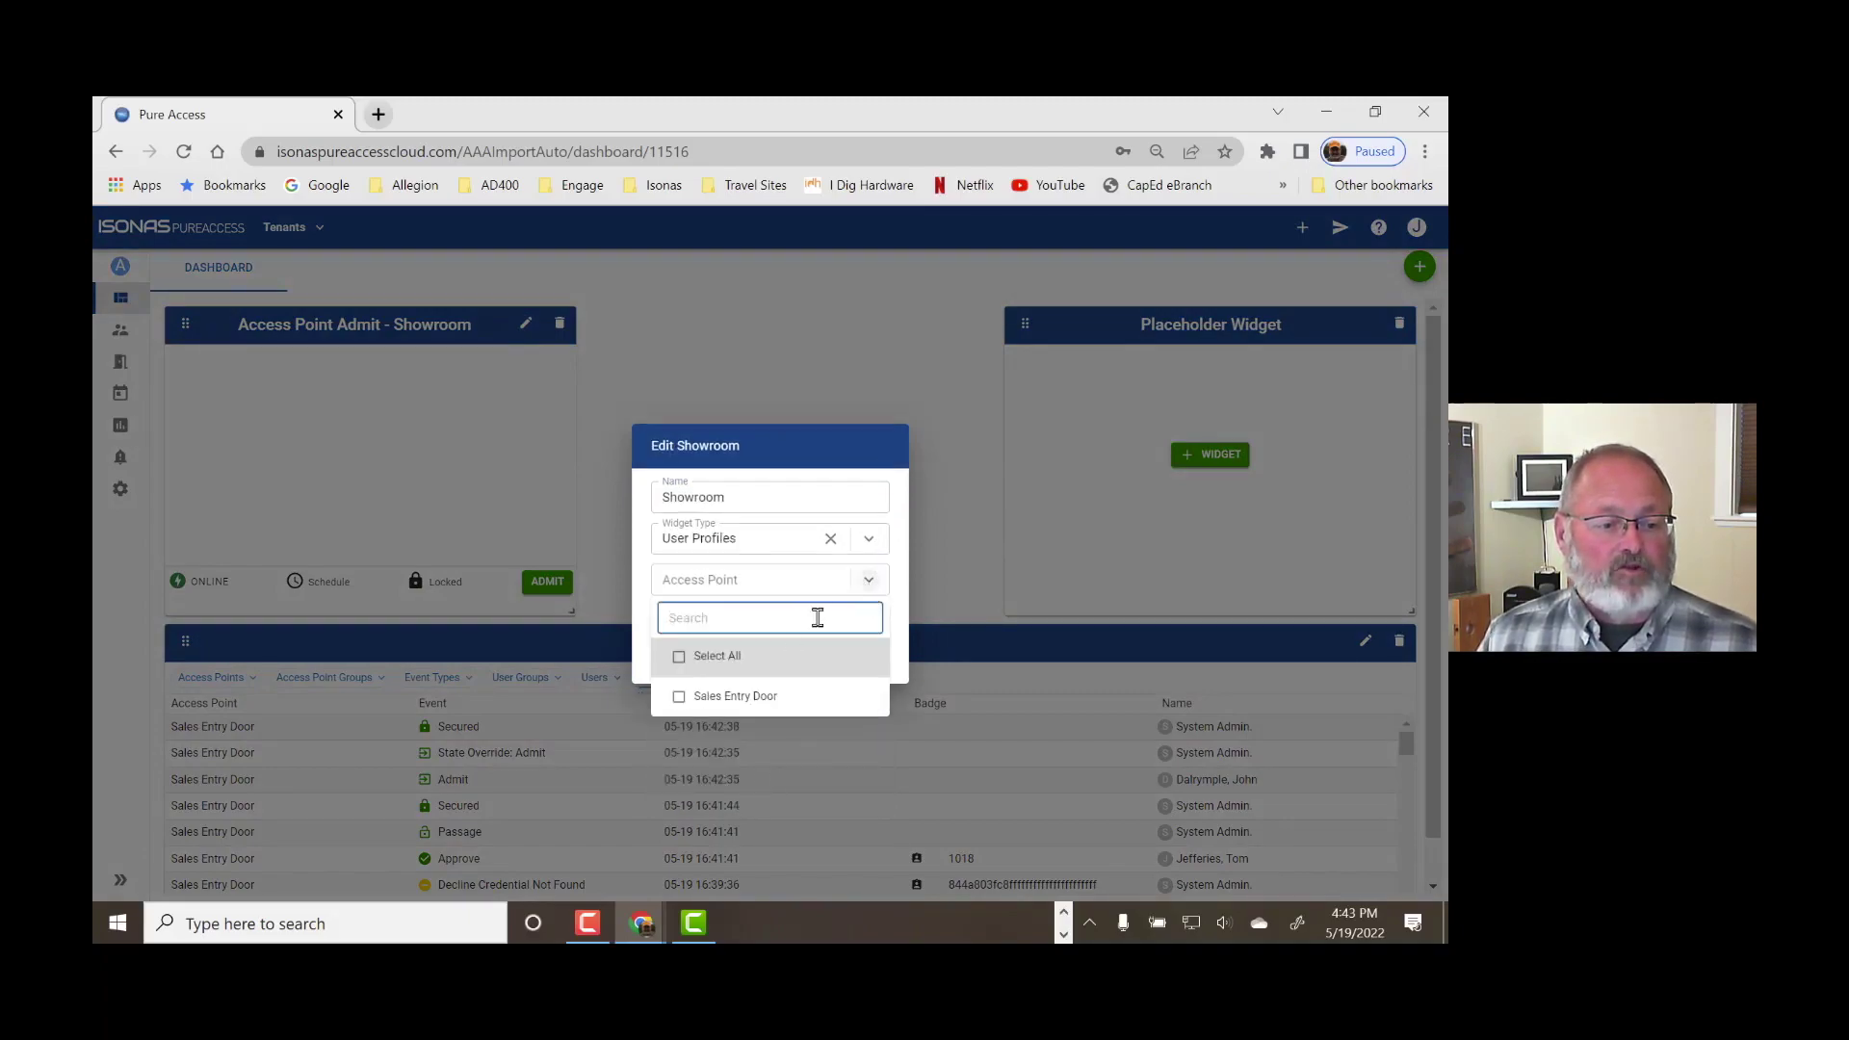
left_click(764, 698)
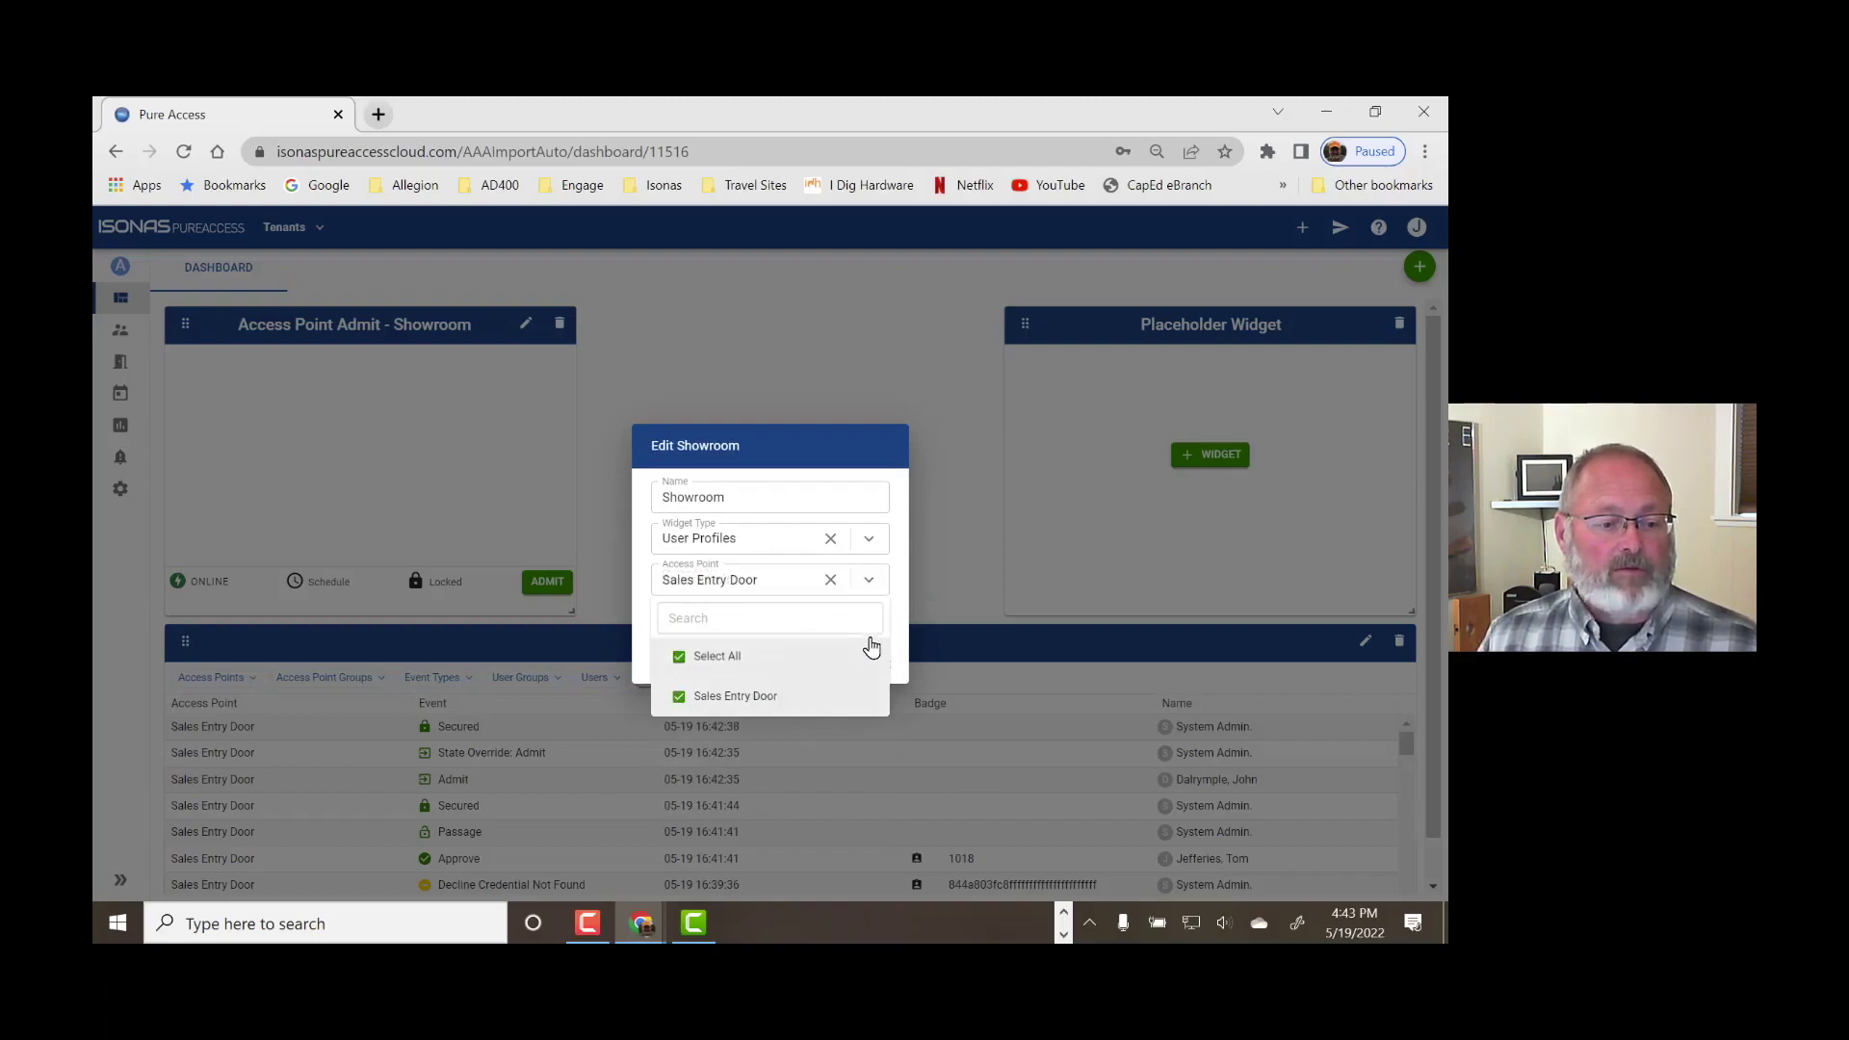
left_click(951, 592)
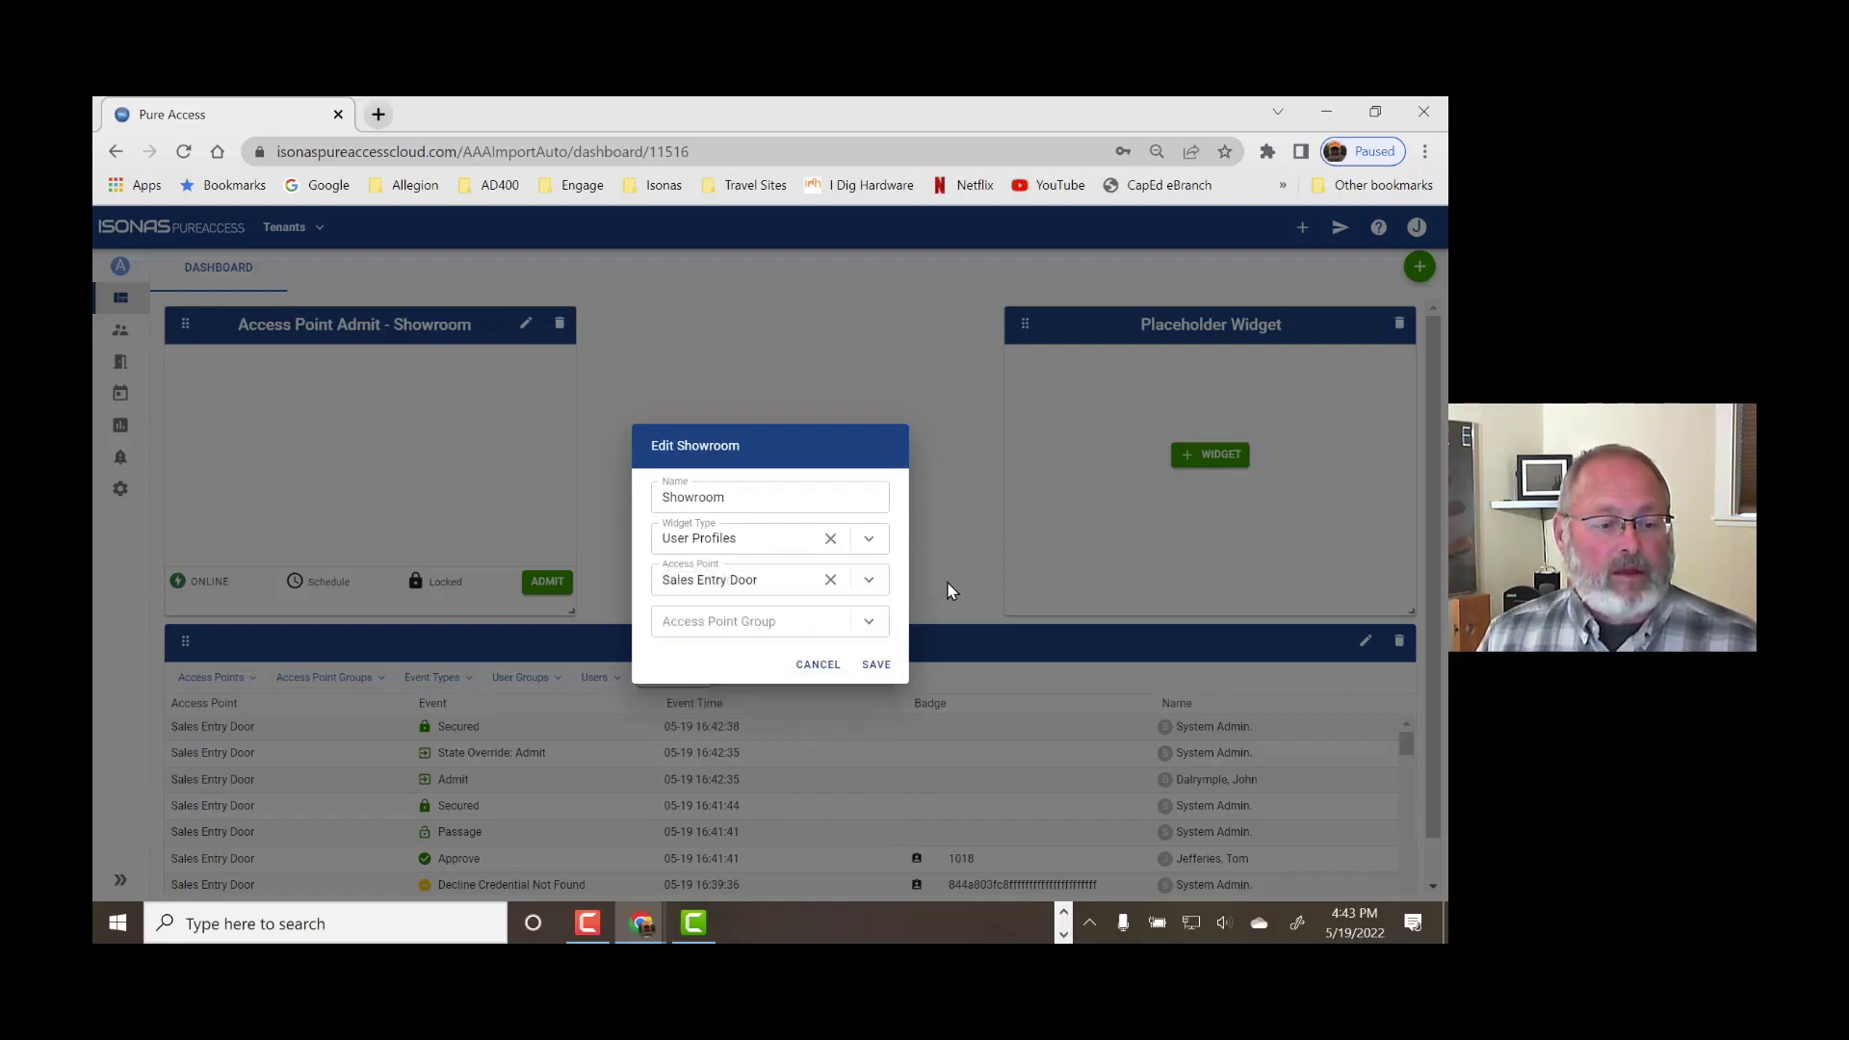
left_click(877, 666)
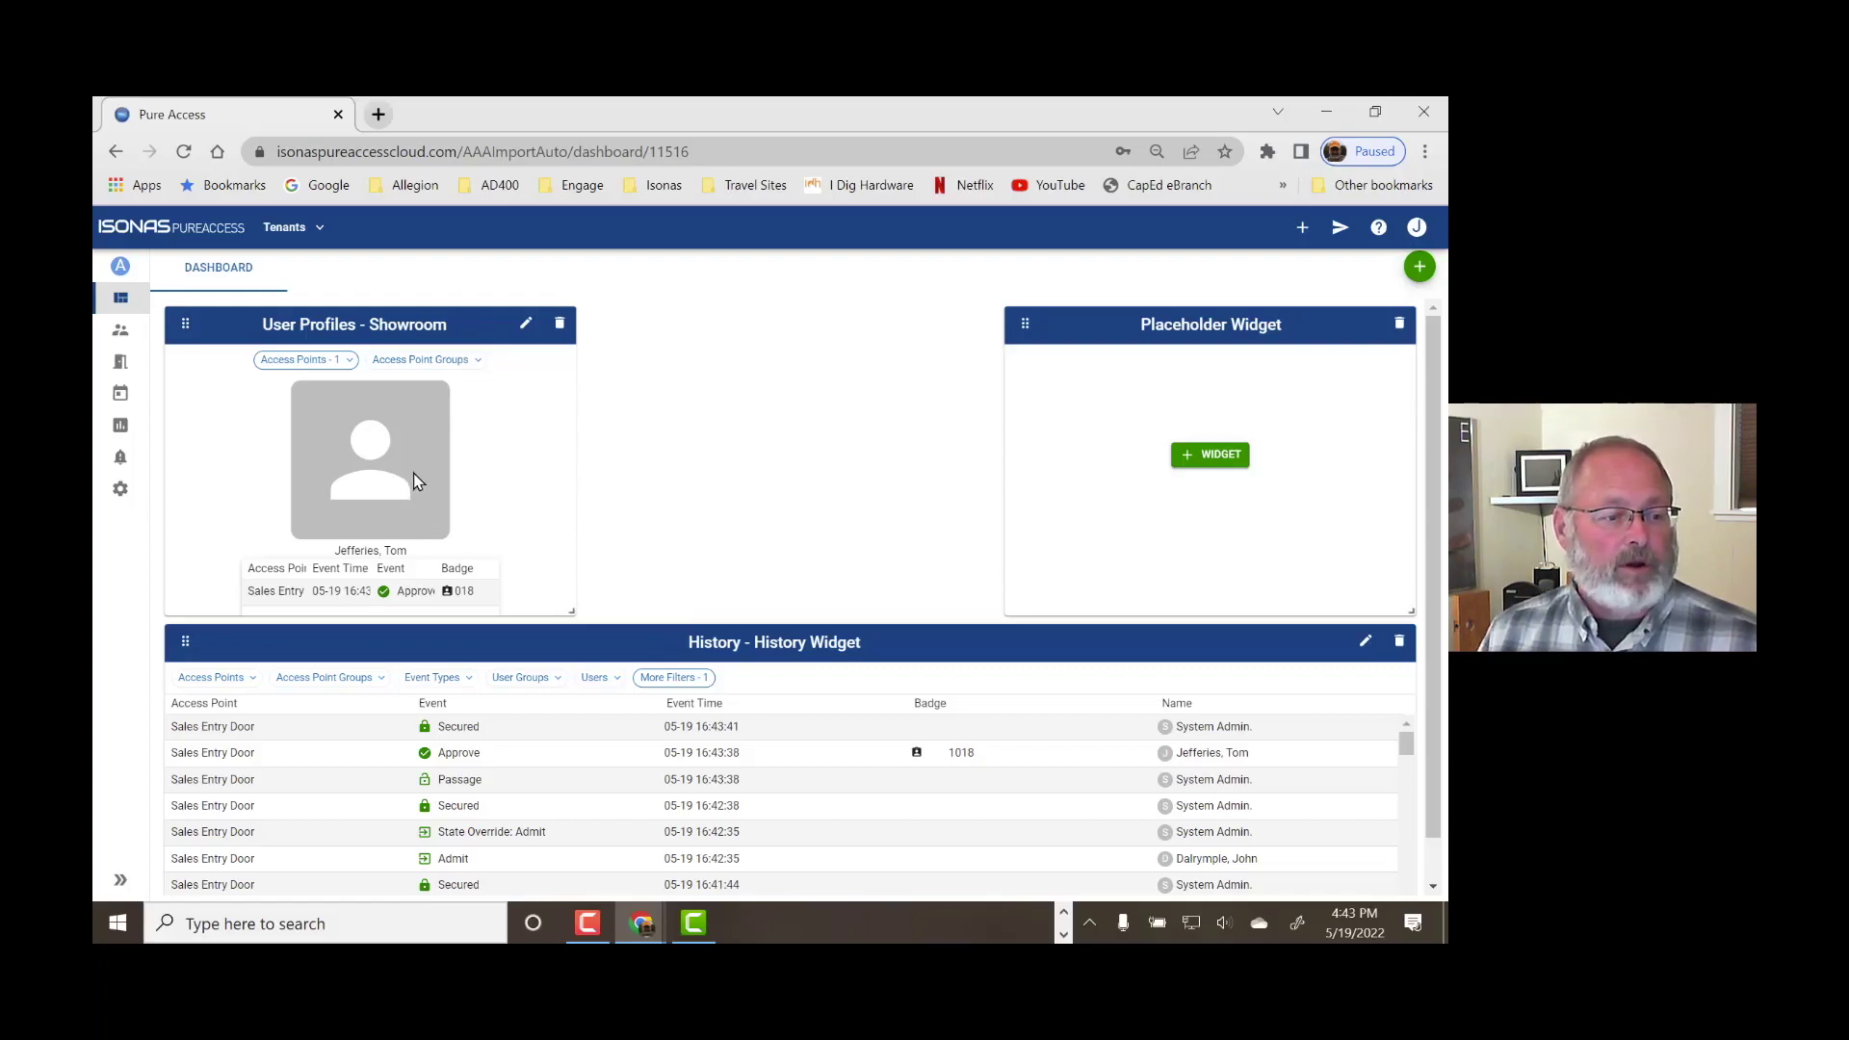
Examine the profile image upload option in the edit form of the user shown in the Showroom widget, leaving without saving.
left_click(118, 337)
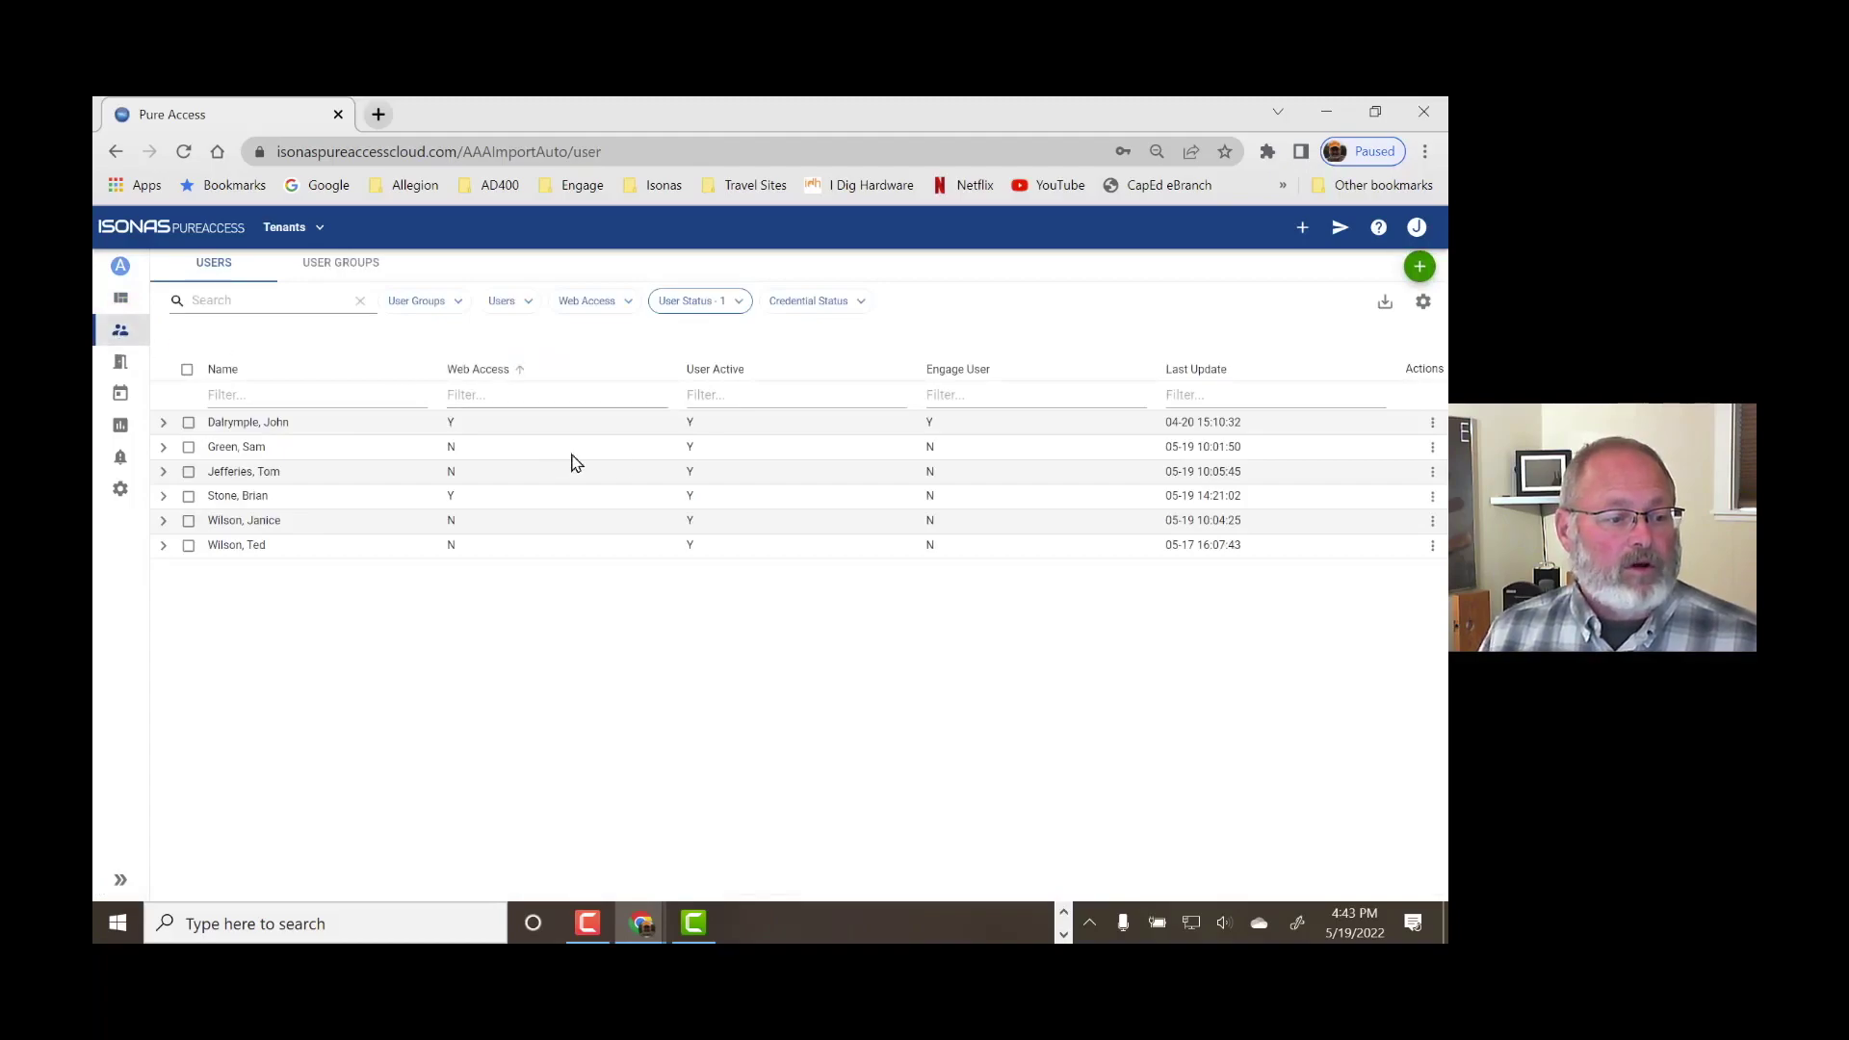
left_click(1431, 472)
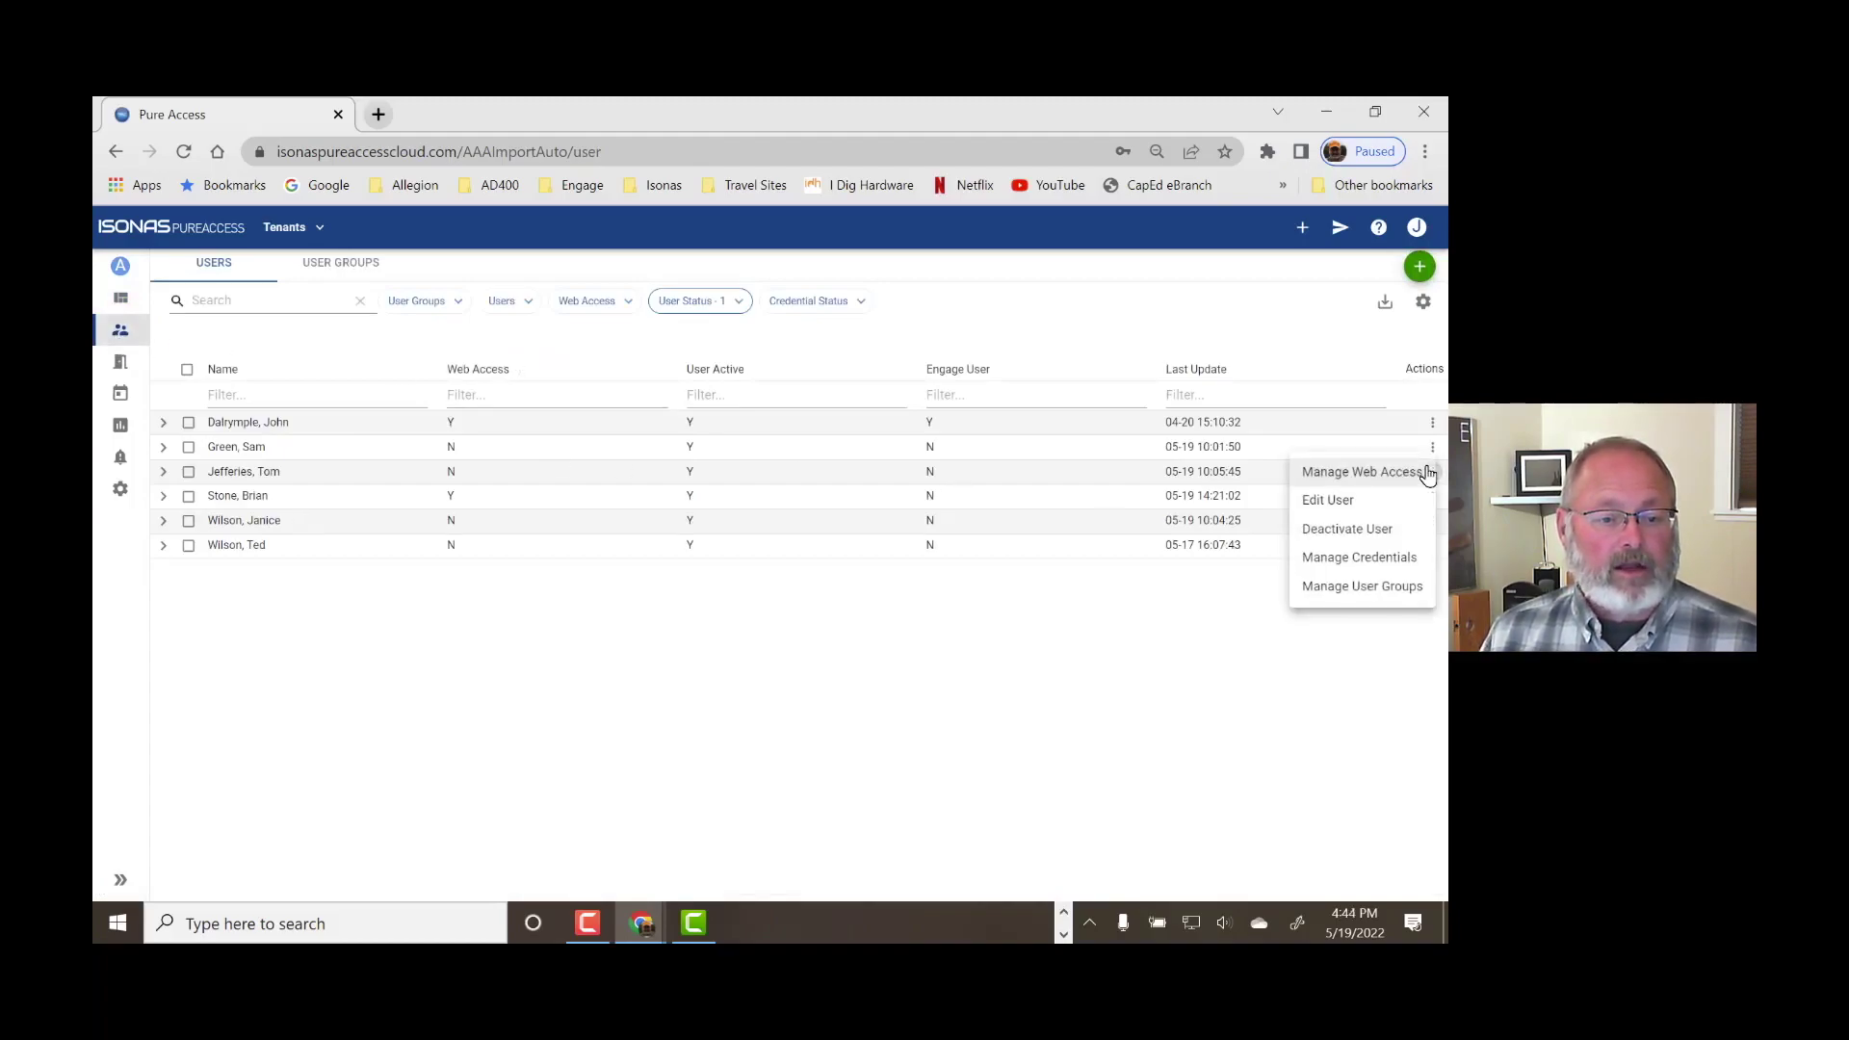
left_click(1364, 502)
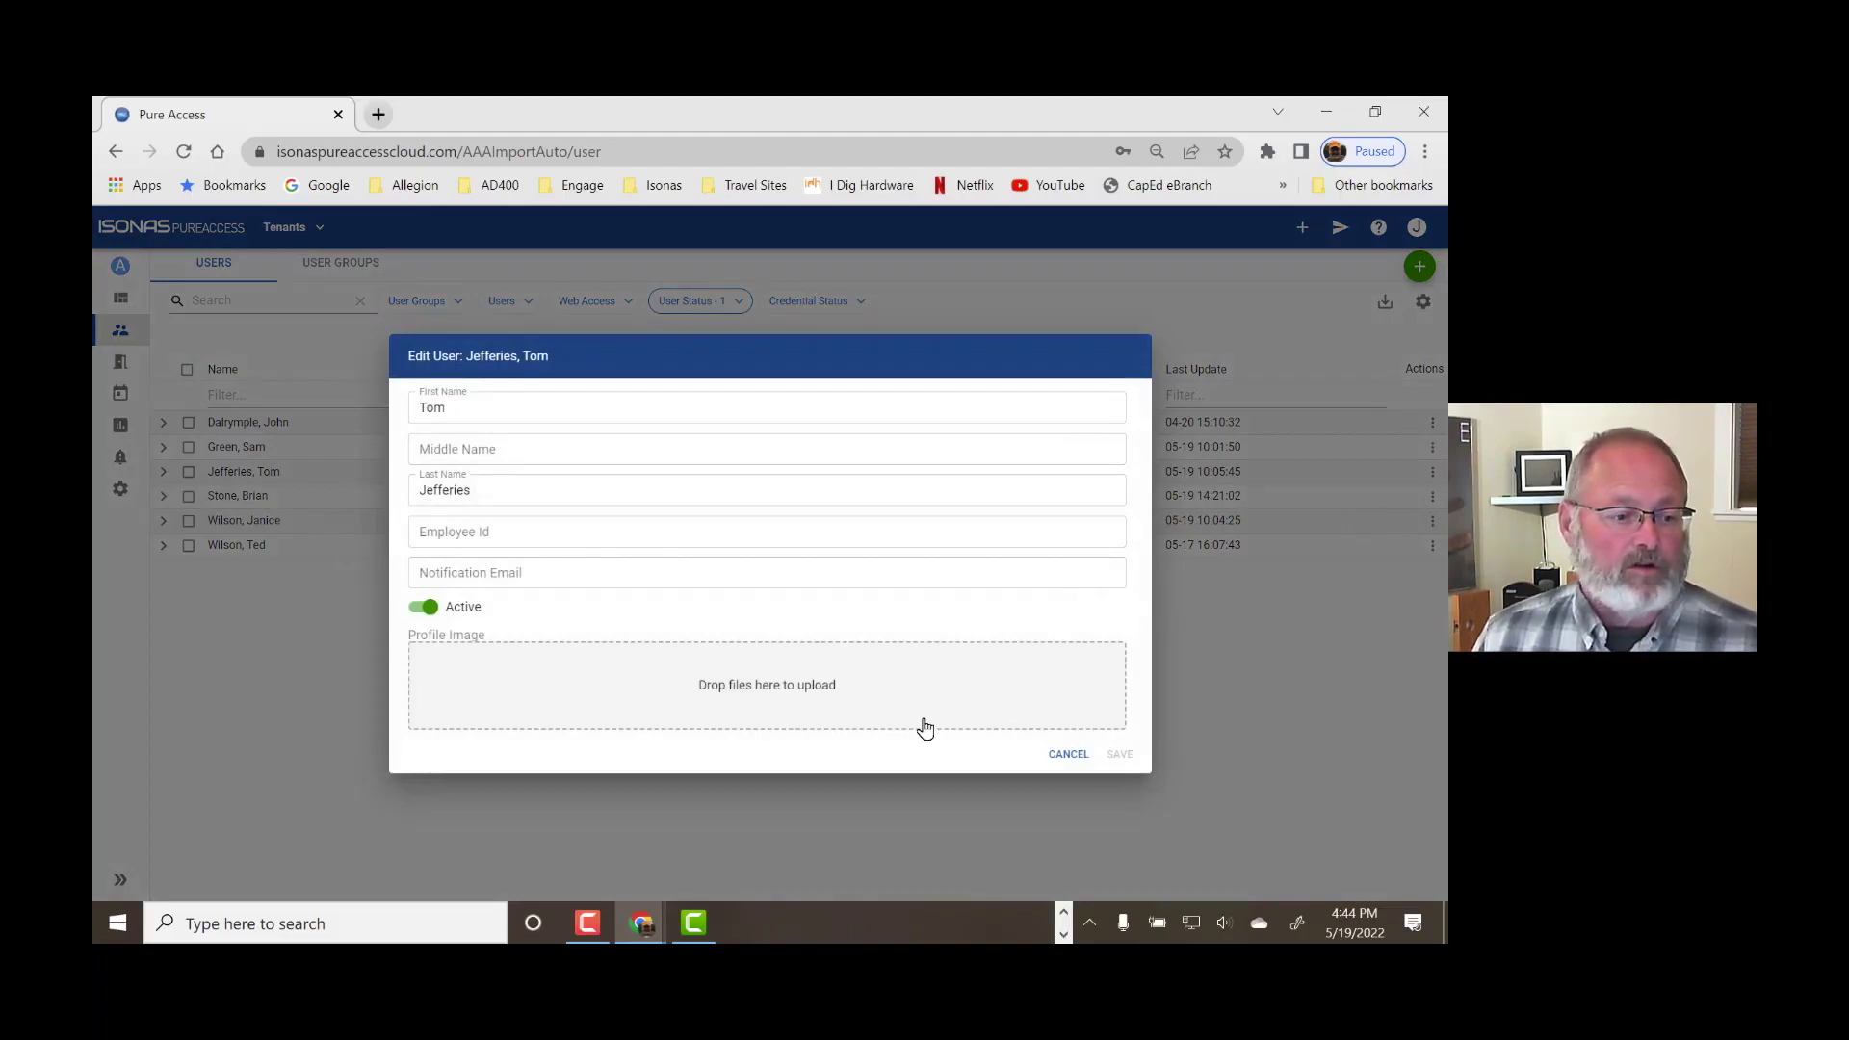
left_click(1061, 760)
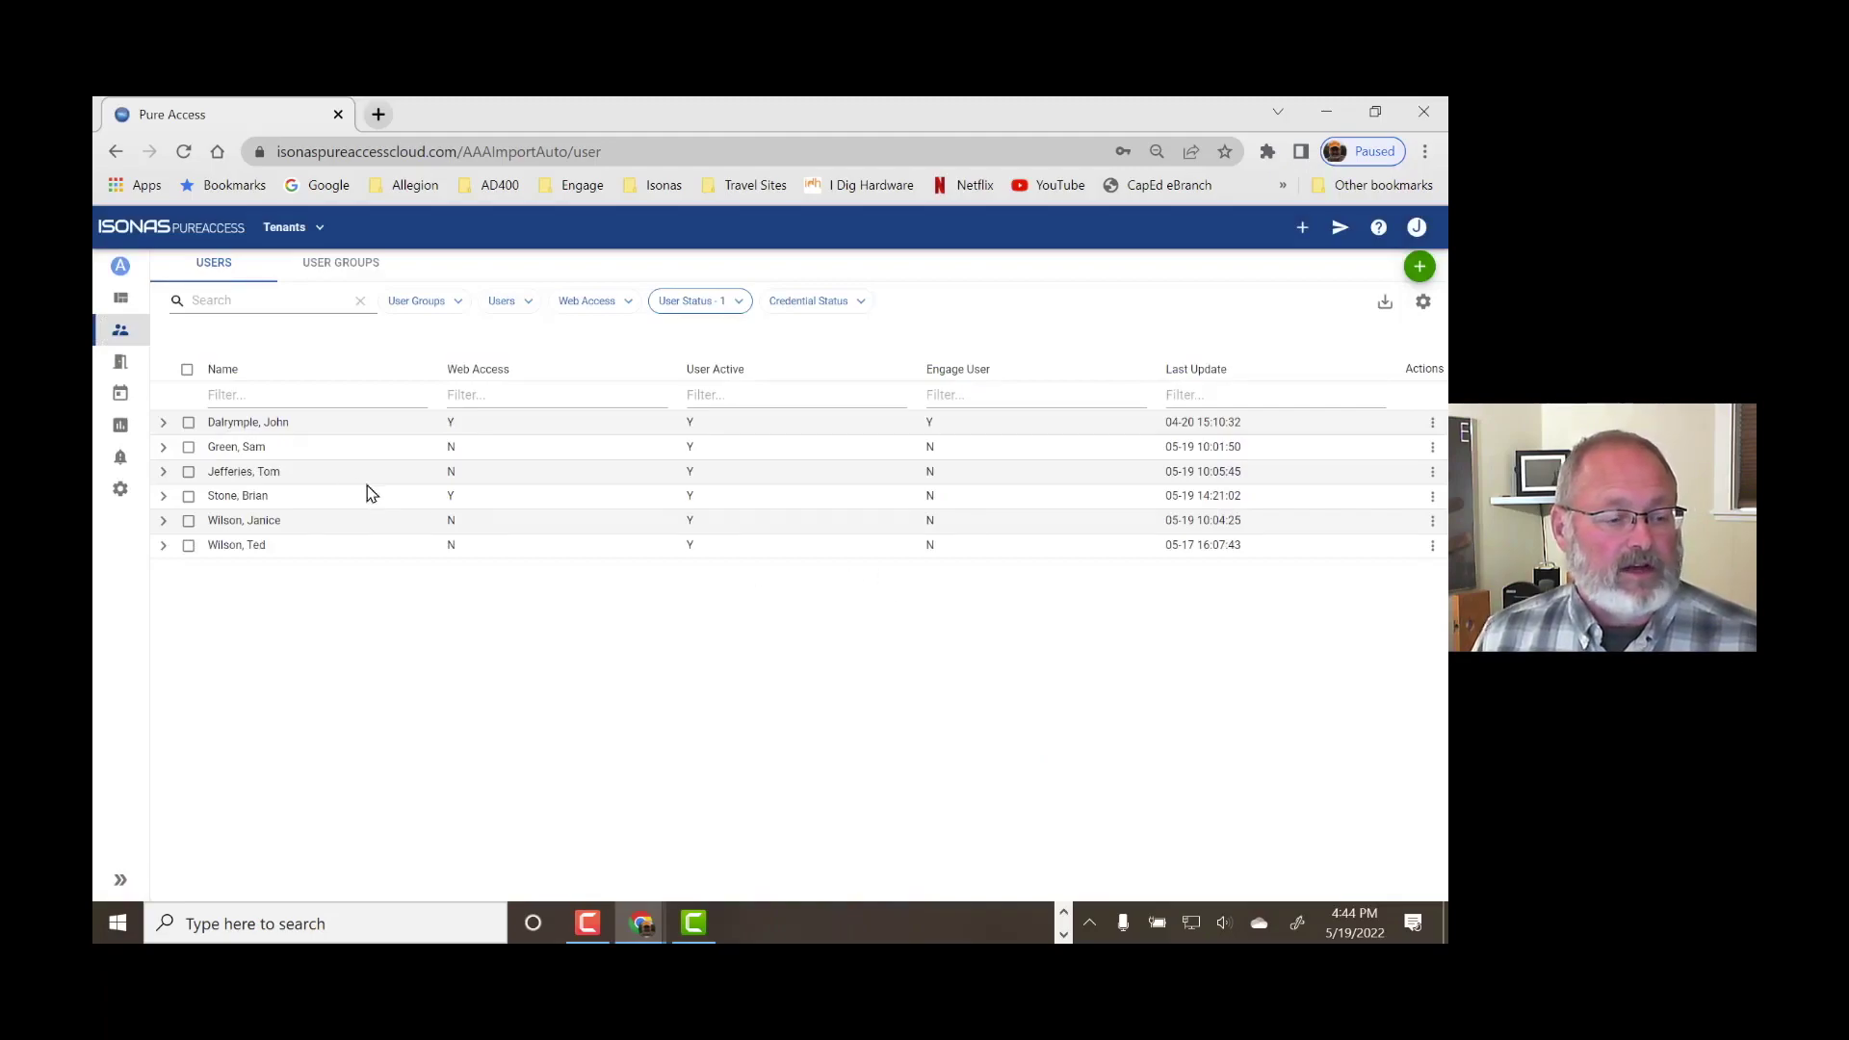
Return to the dashboard, rename it AAA Import Autos and save it.
left_click(128, 300)
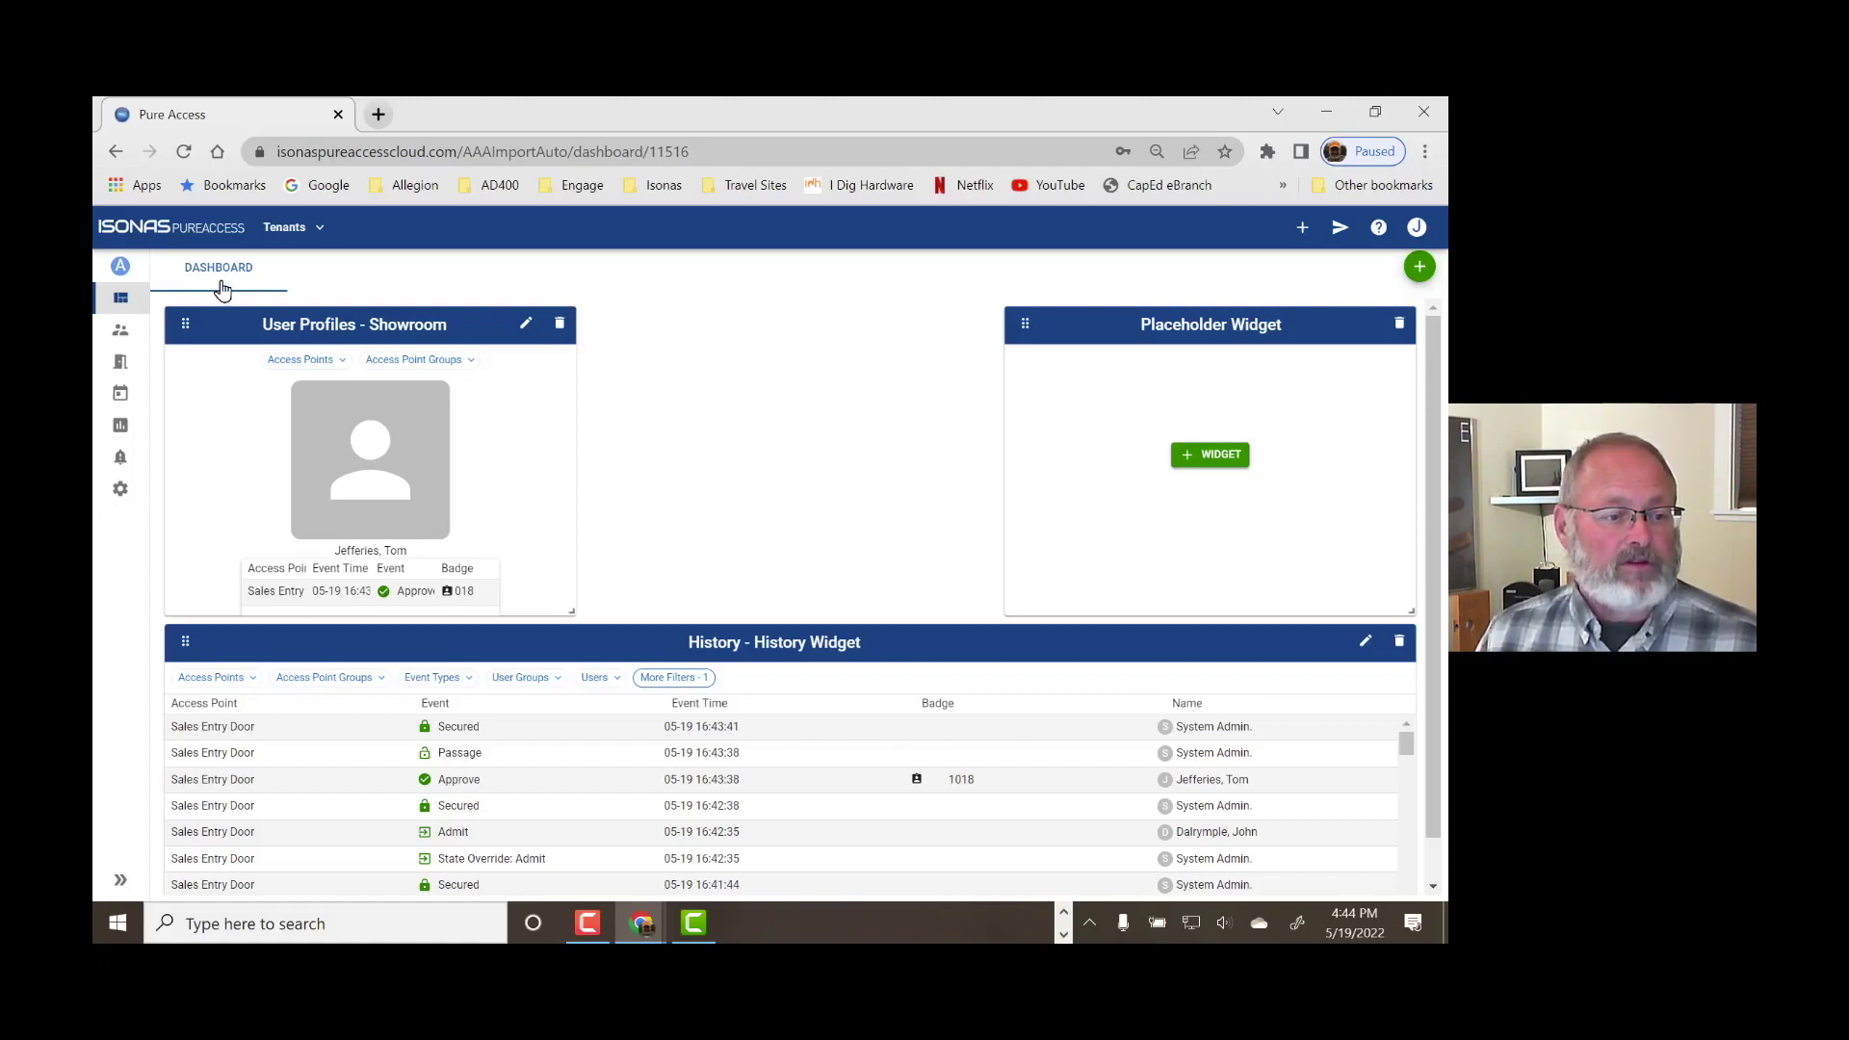
mouse_move(223, 280)
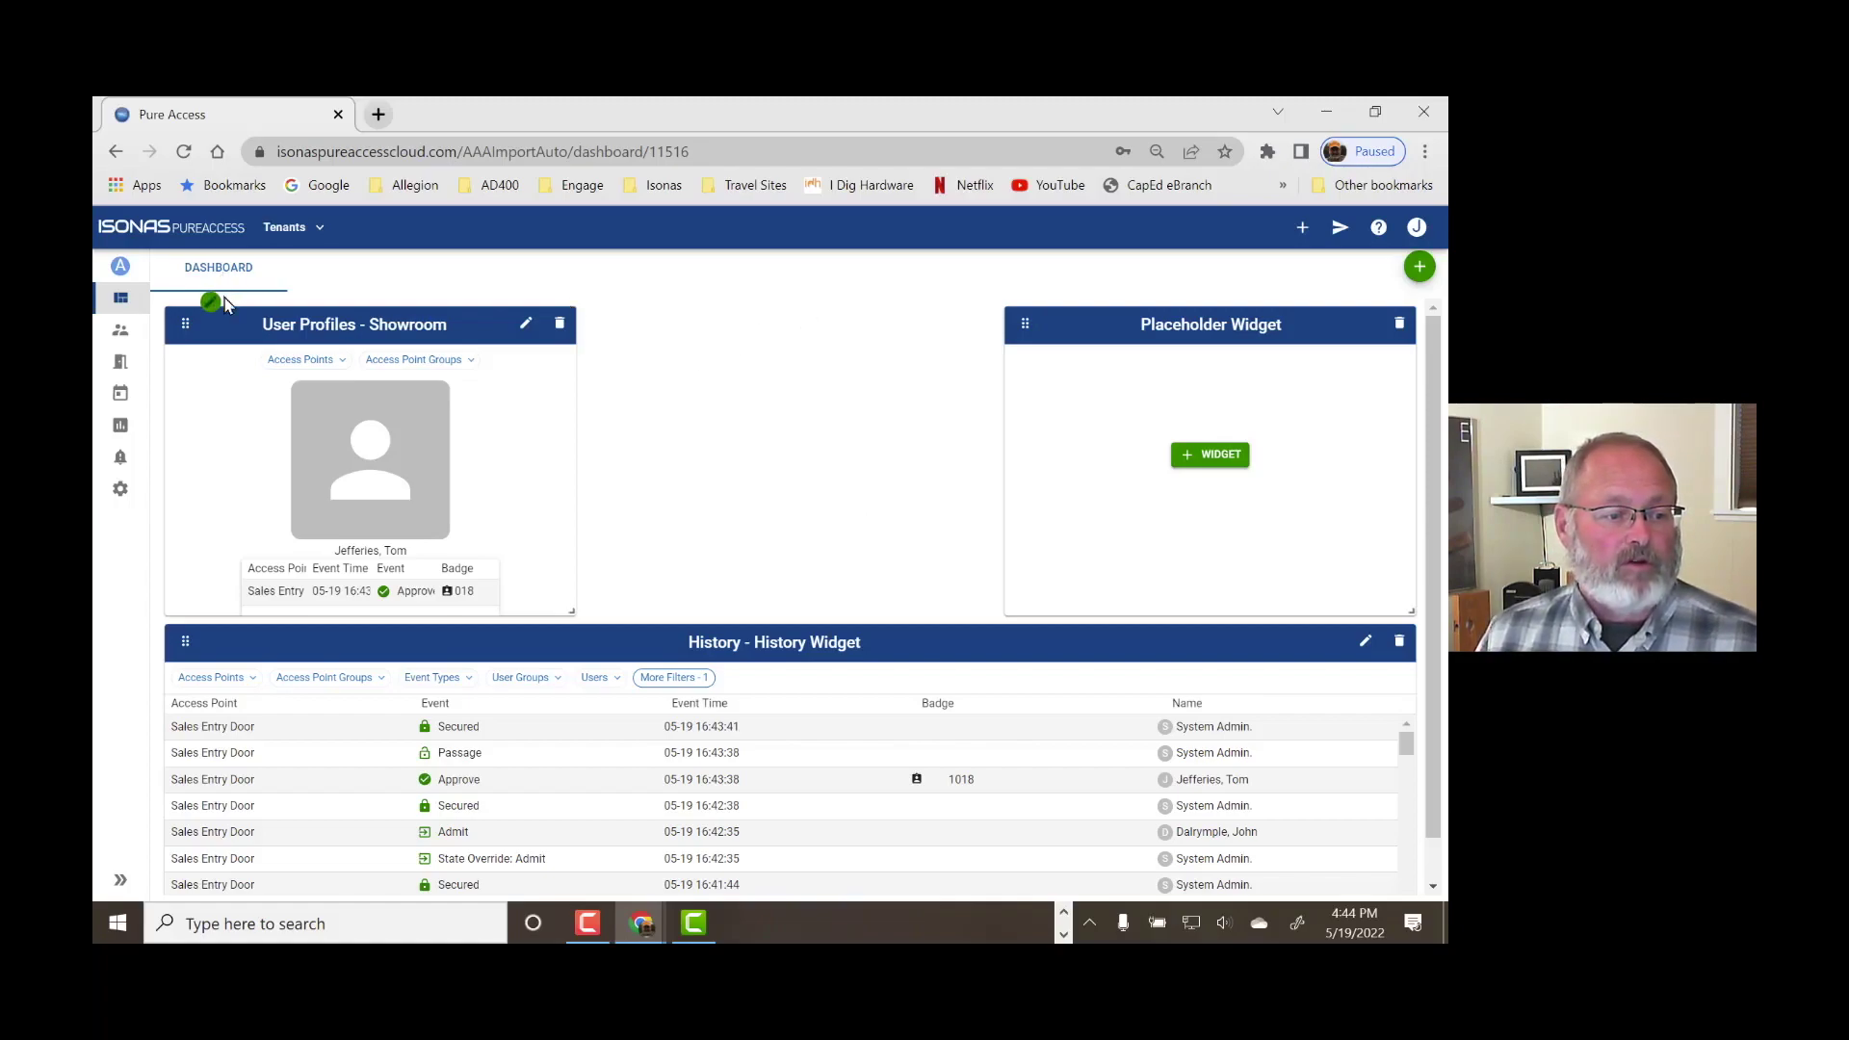
left_click(212, 303)
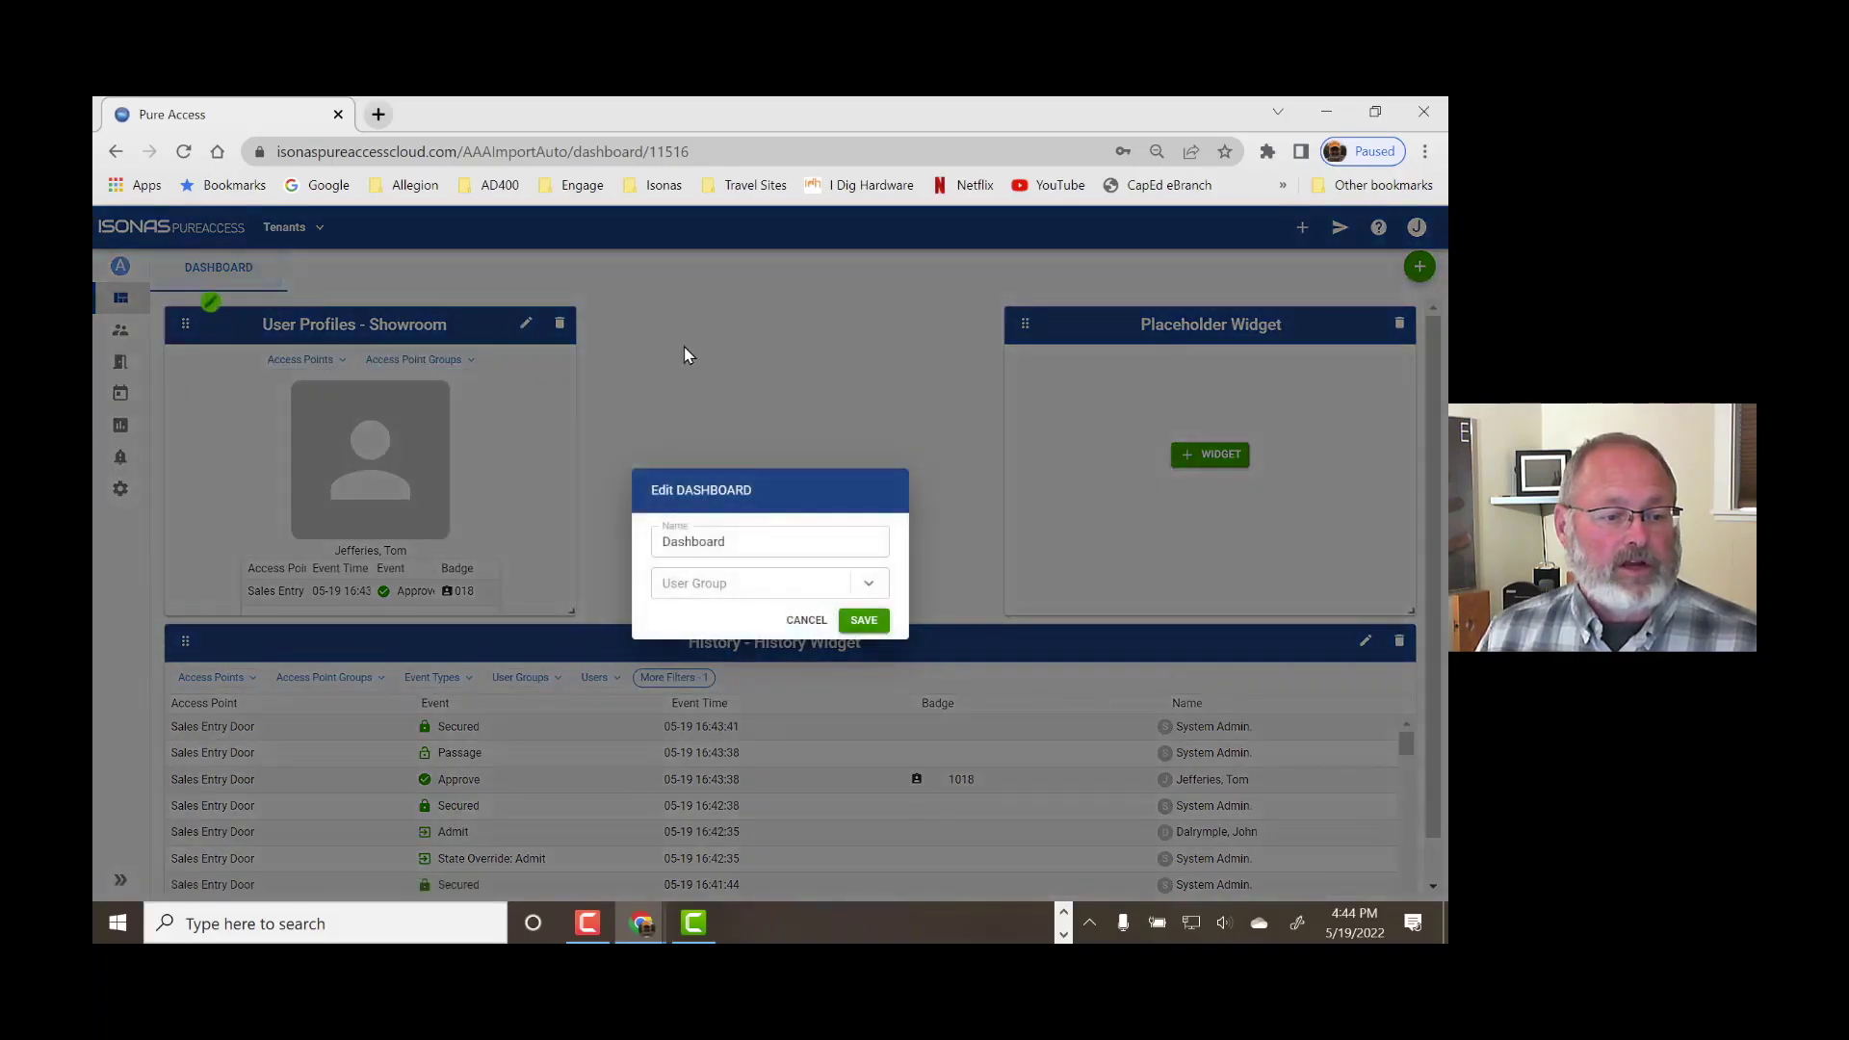
double_click(739, 542)
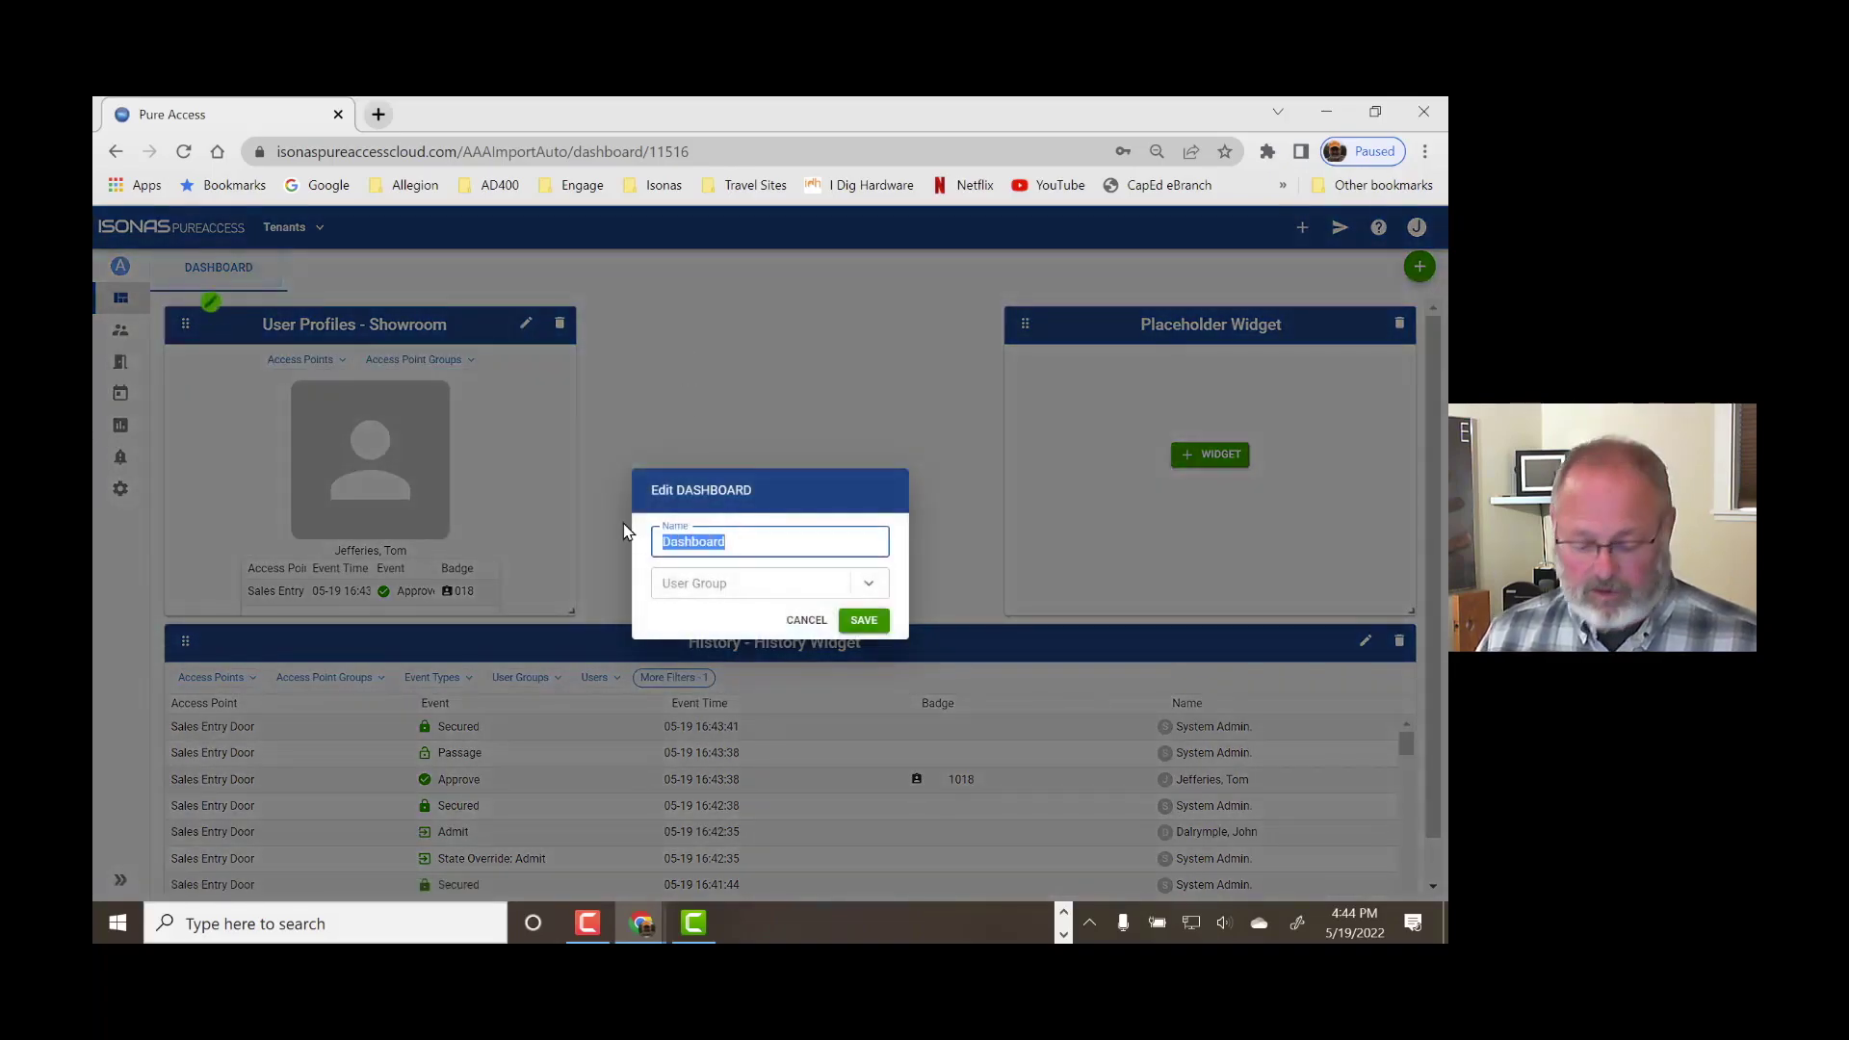
type("AAA Impor")
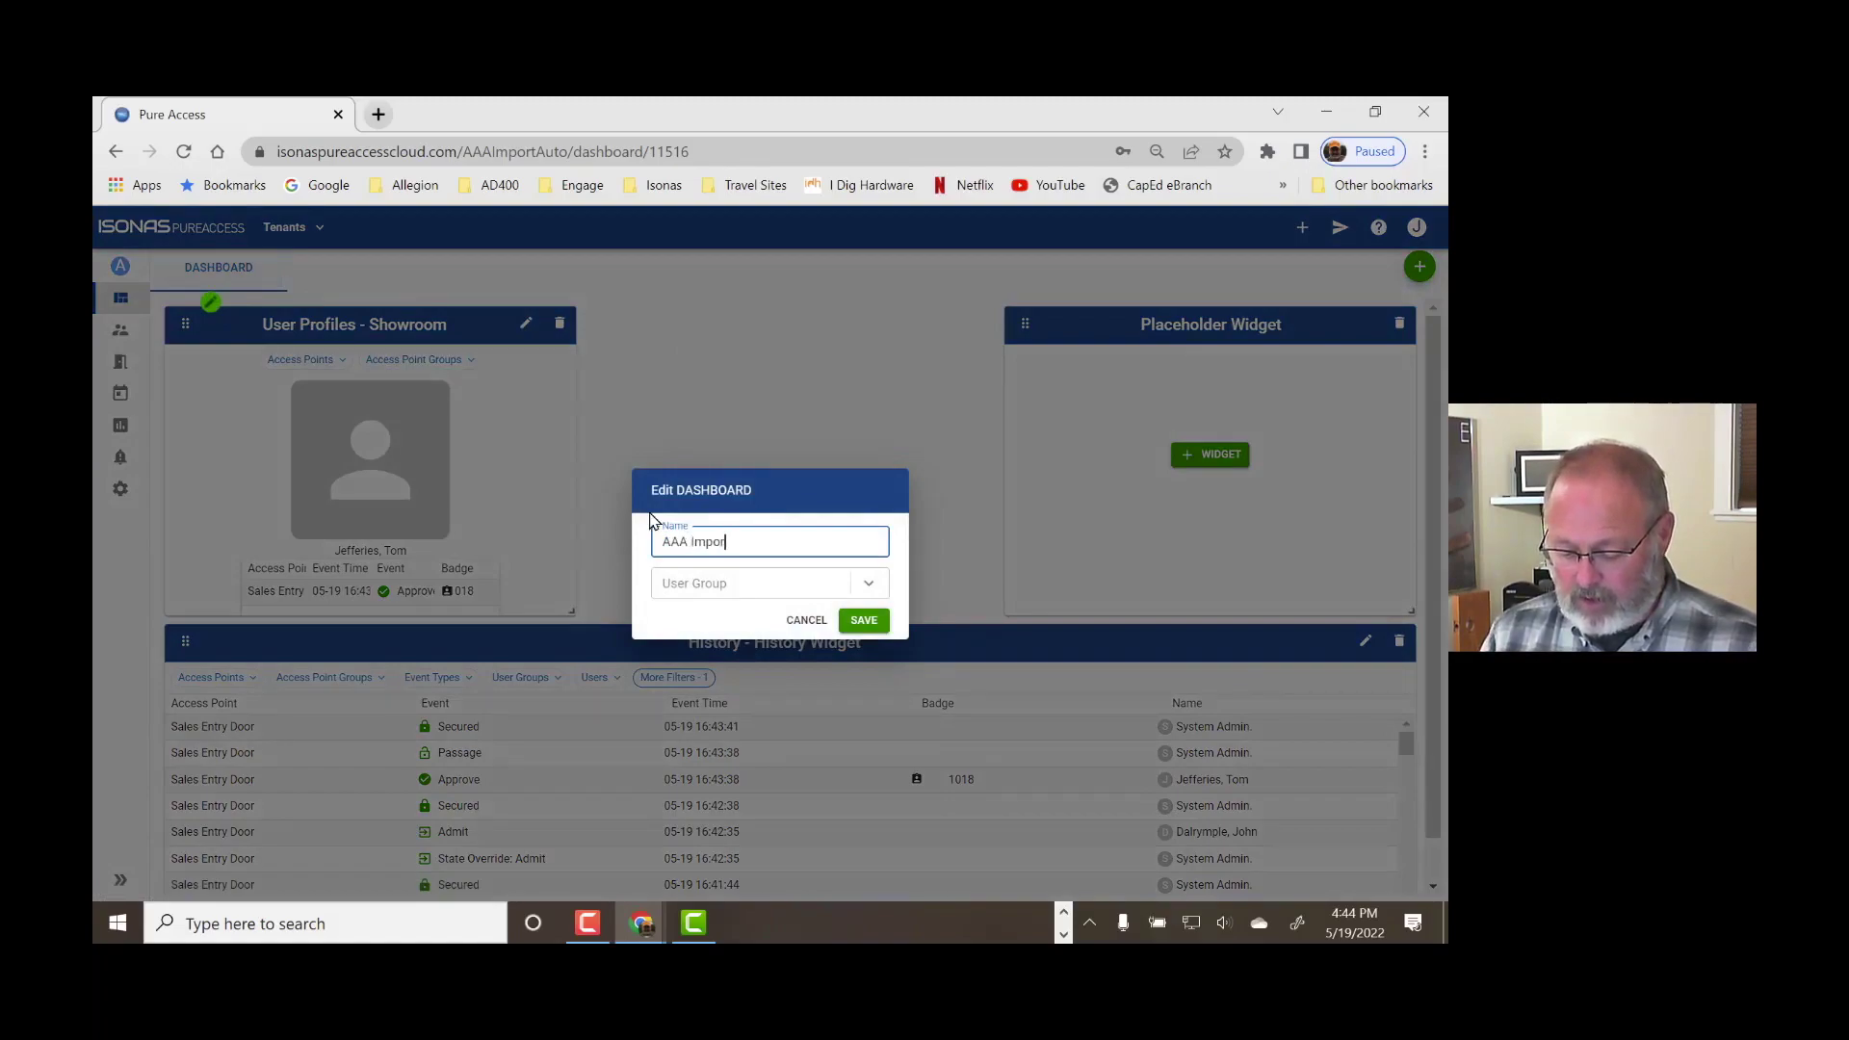
type("t Autos")
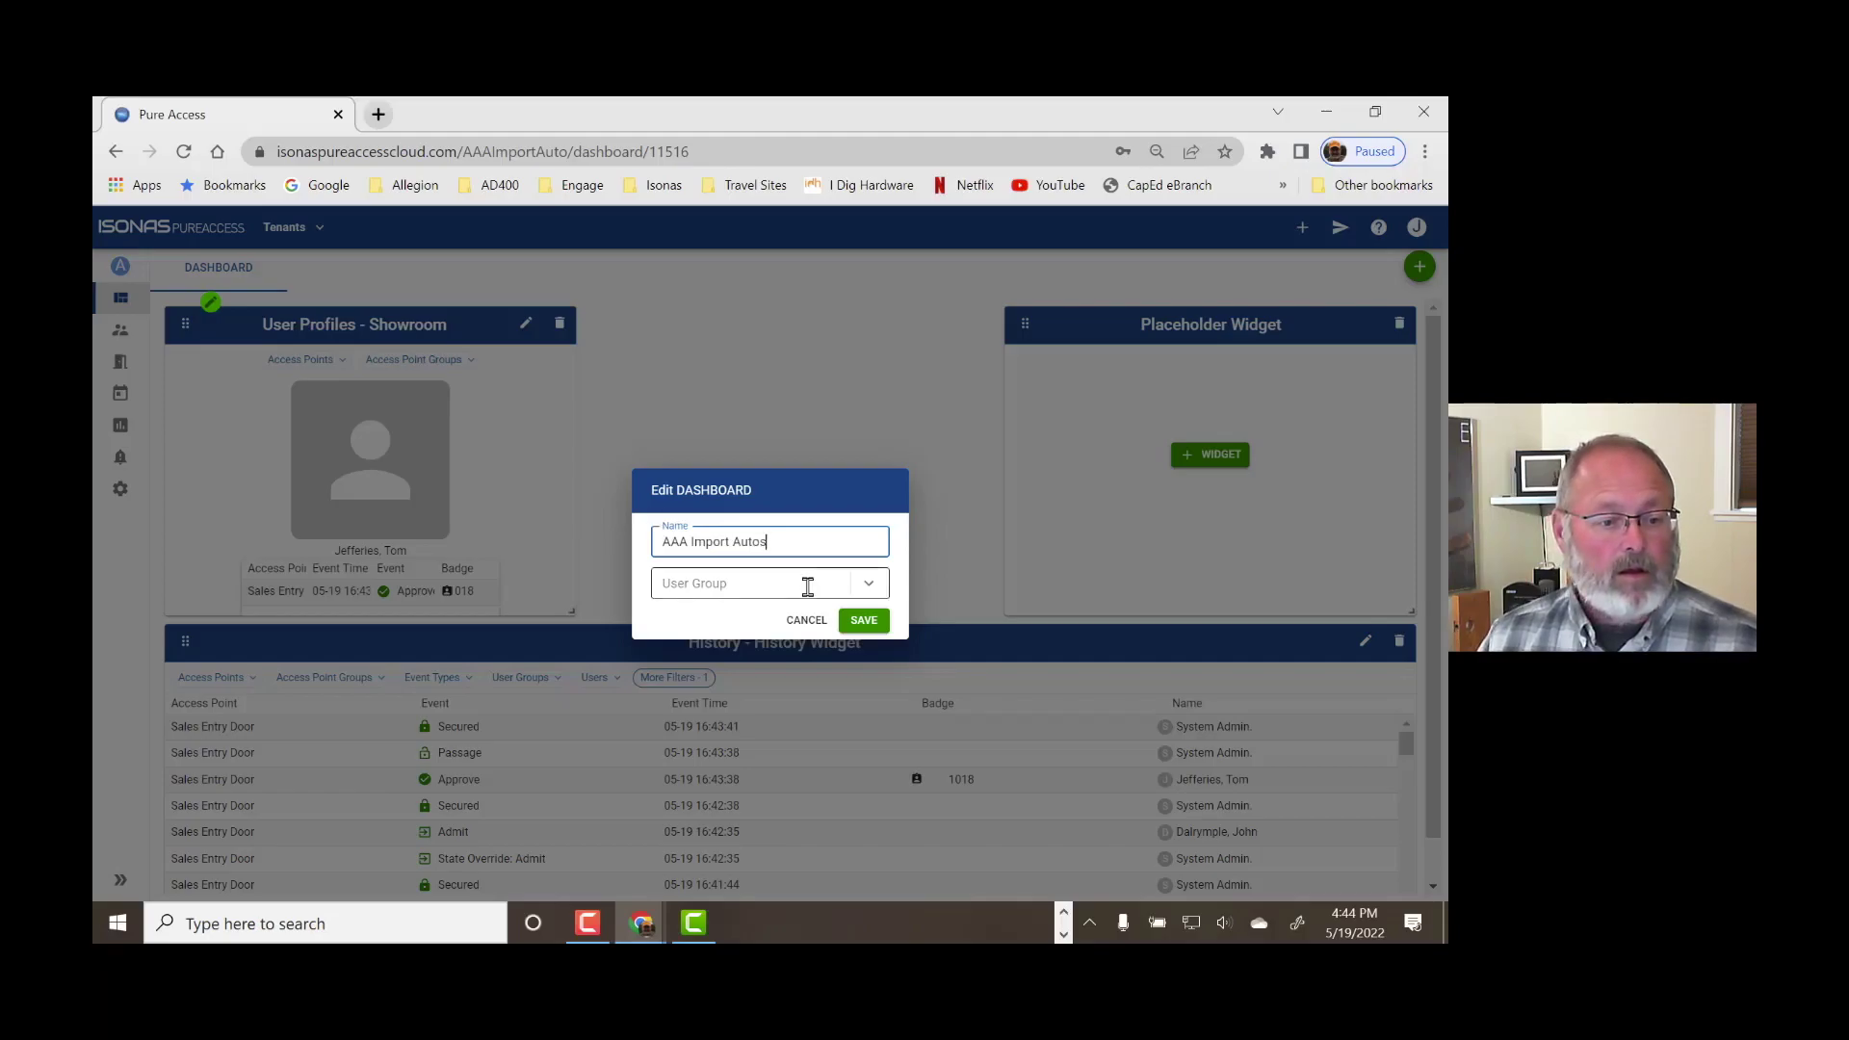
left_click(887, 621)
left_click(888, 622)
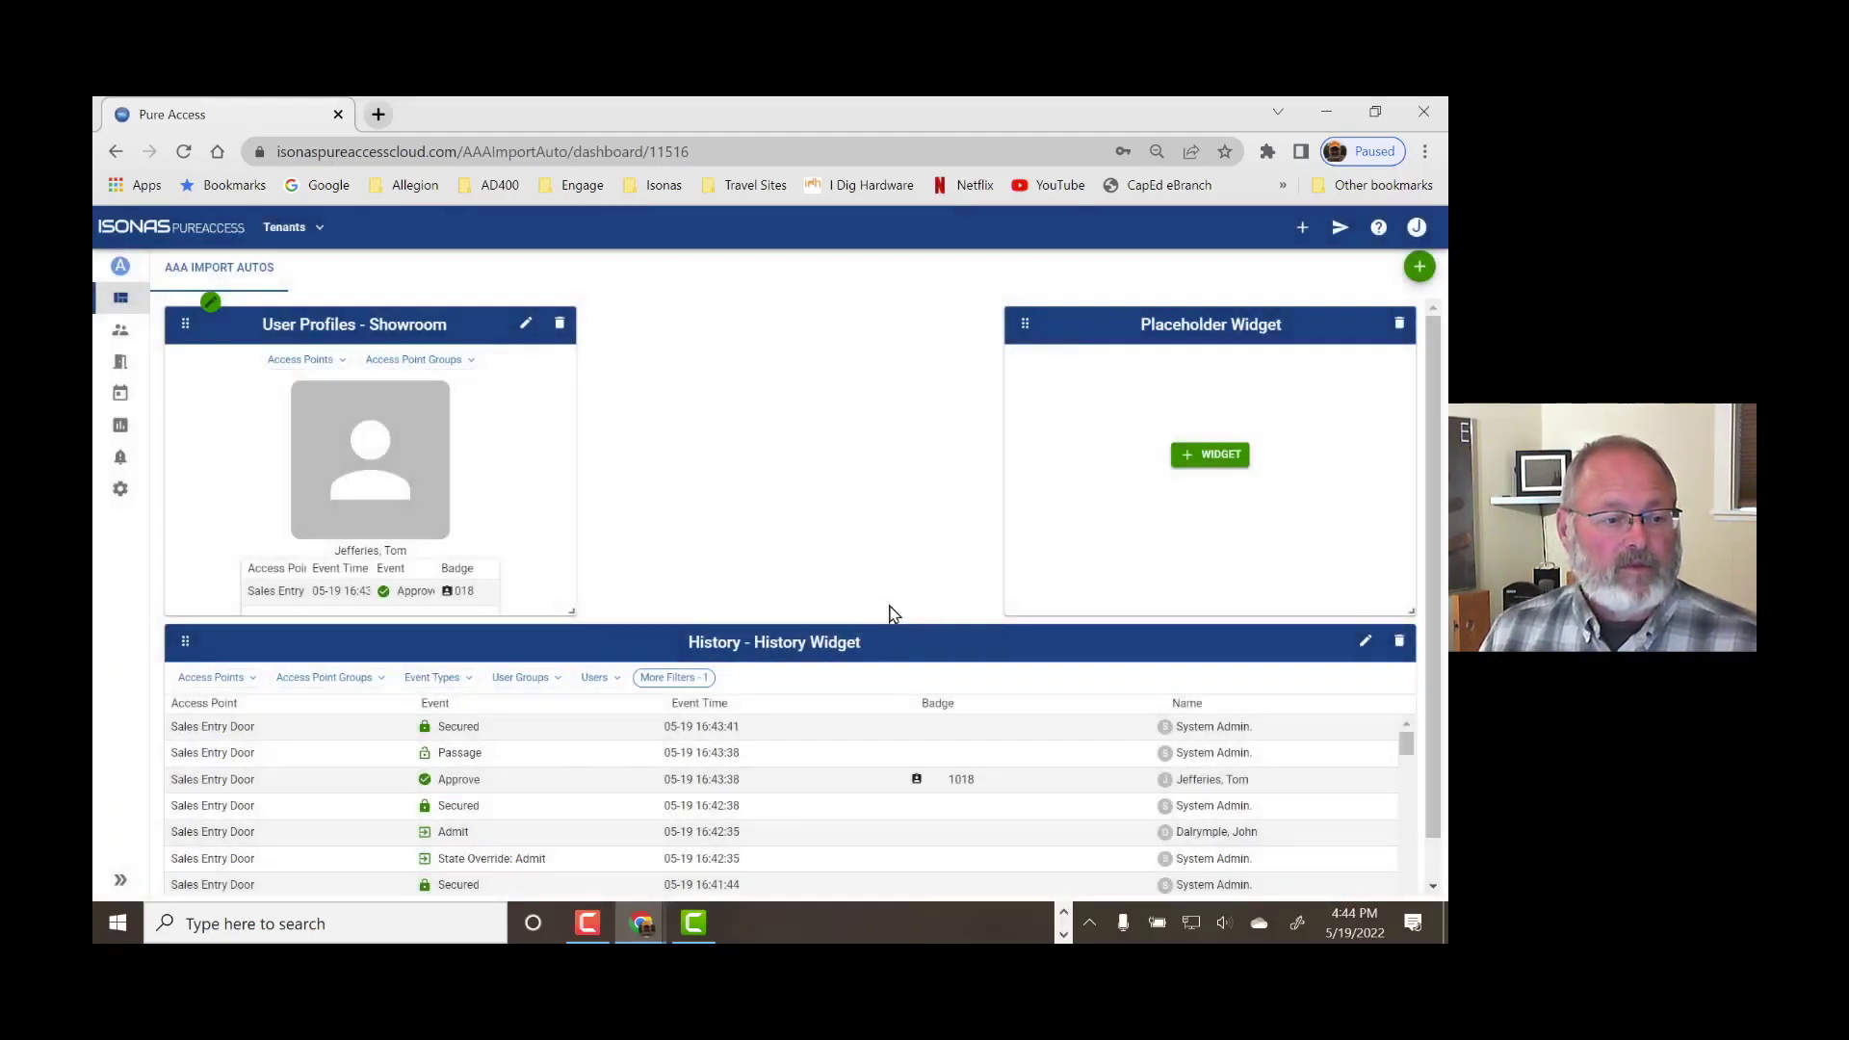